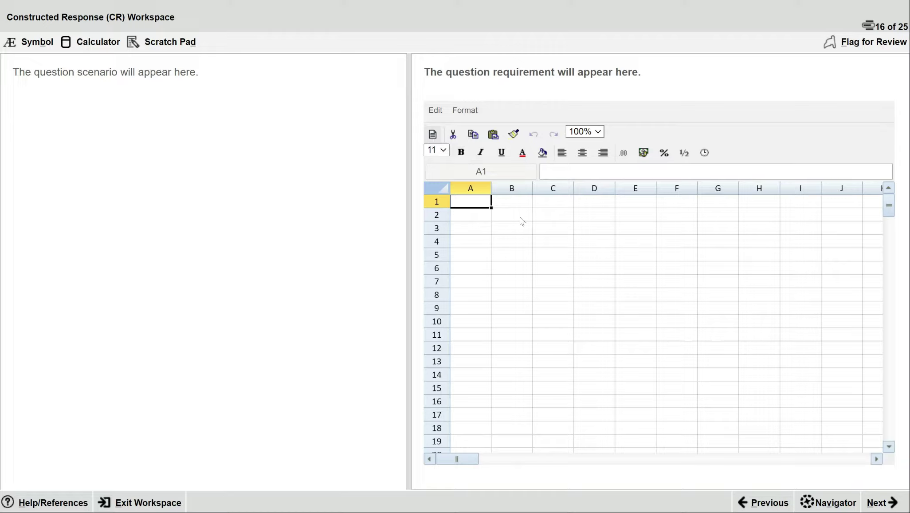
# Enter a, sdaas and dggd in cells B2 to B4, and reset the response to its unanswered state
pyautogui.click(506, 220)
pyautogui.write('a')
pyautogui.press('Return')
pyautogui.write('sdaas')
pyautogui.press('Return')
pyautogui.write('dggd')
pyautogui.press('Return')
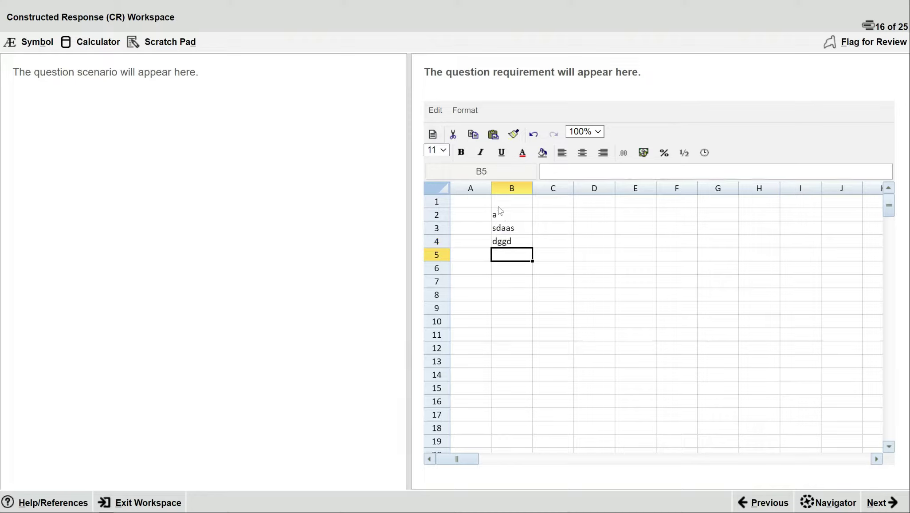
pyautogui.click(434, 134)
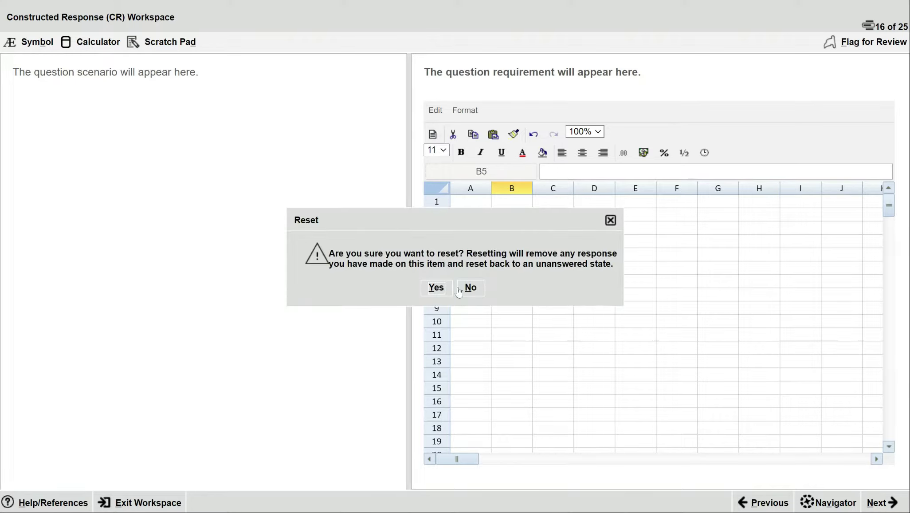
pyautogui.click(436, 287)
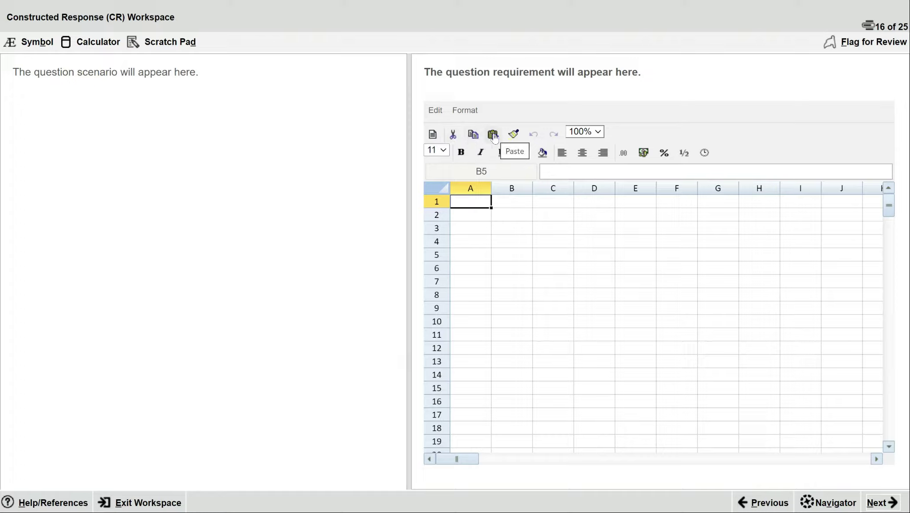
# Enter the sample text asddsa in cell B2 and reselect that cell
pyautogui.click(525, 220)
pyautogui.write('asddsa')
pyautogui.press('Return')
pyautogui.click(525, 220)
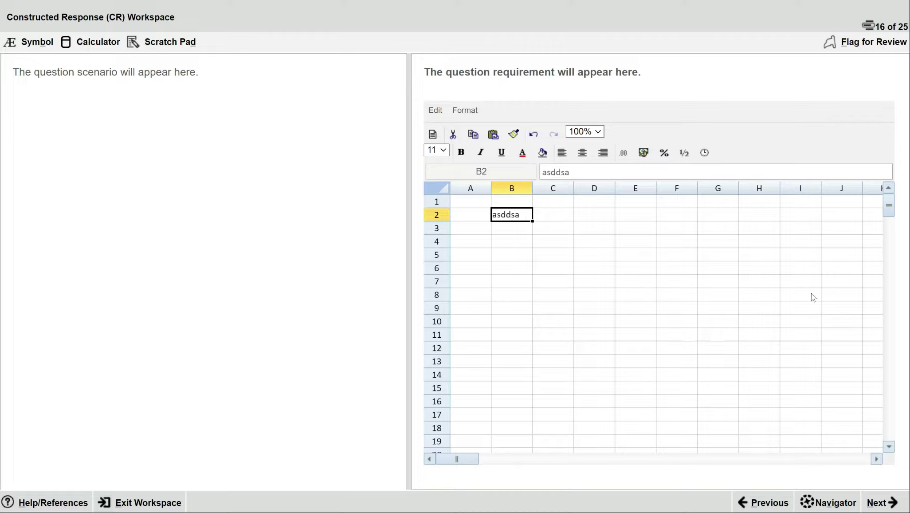
# Cut the text from cell B2 and paste it into cell D2
pyautogui.click(434, 111)
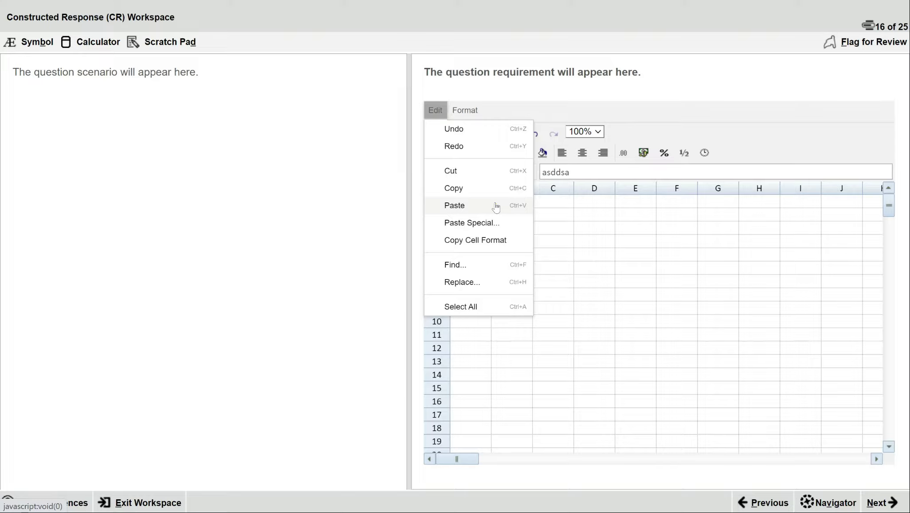
pyautogui.click(594, 233)
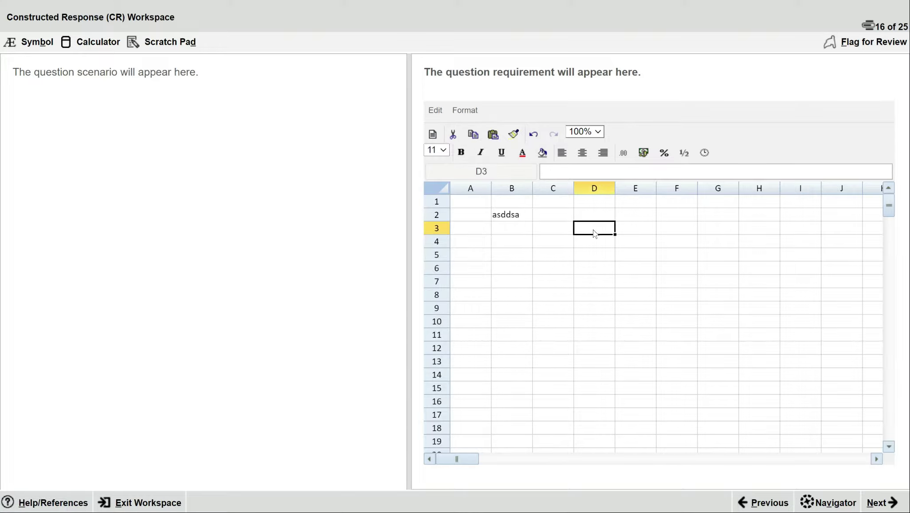
pyautogui.press('Left')
pyautogui.press('Left')
pyautogui.press('Up')
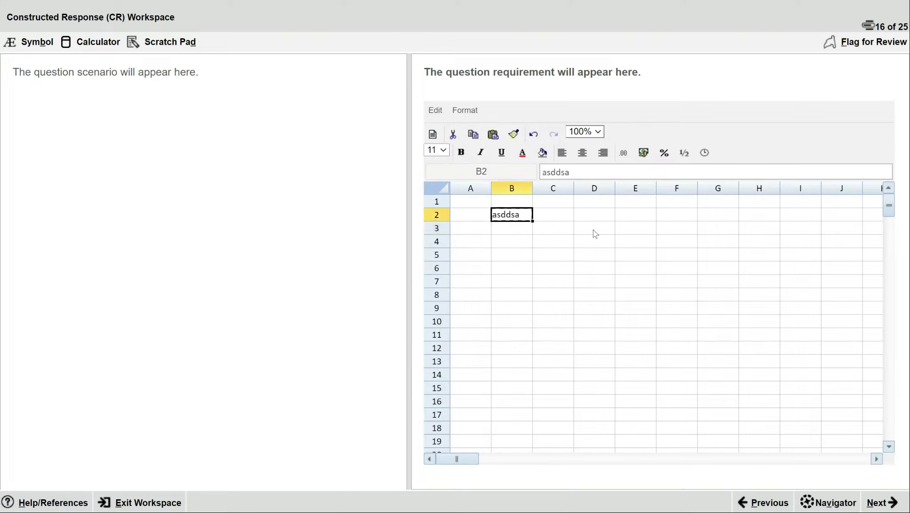
pyautogui.hotkey('ctrl', 'c')
pyautogui.press('Right')
pyautogui.press('Right')
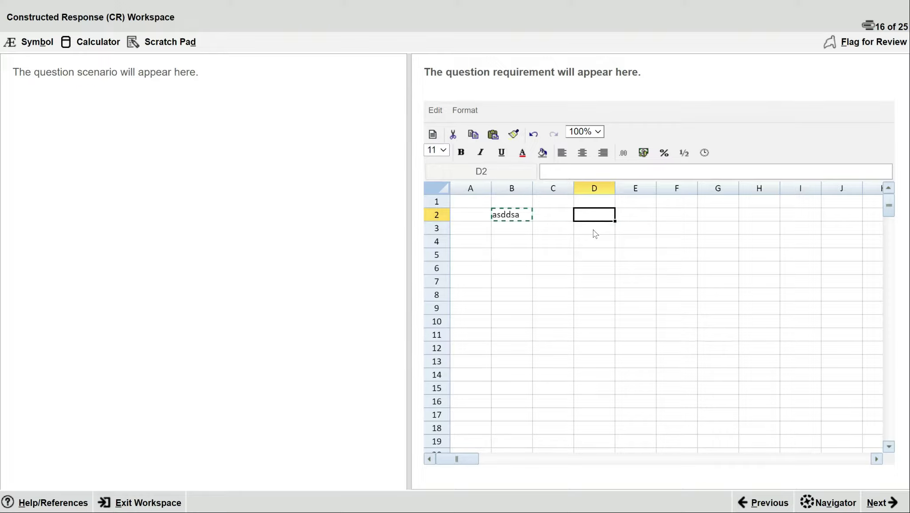
pyautogui.hotkey('ctrl', 'v')
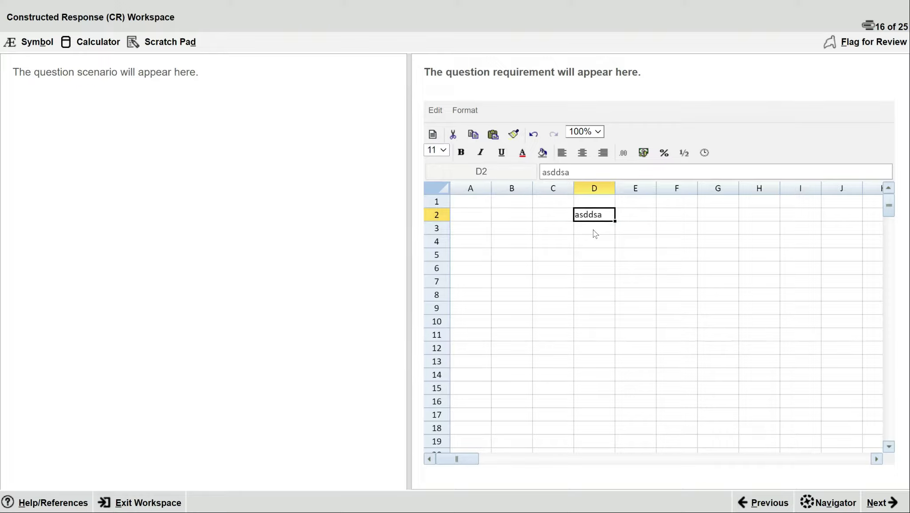
# Copy the text in cell D2 into cell F2
pyautogui.hotkey('ctrl', 'c')
pyautogui.press('Right')
pyautogui.press('Right')
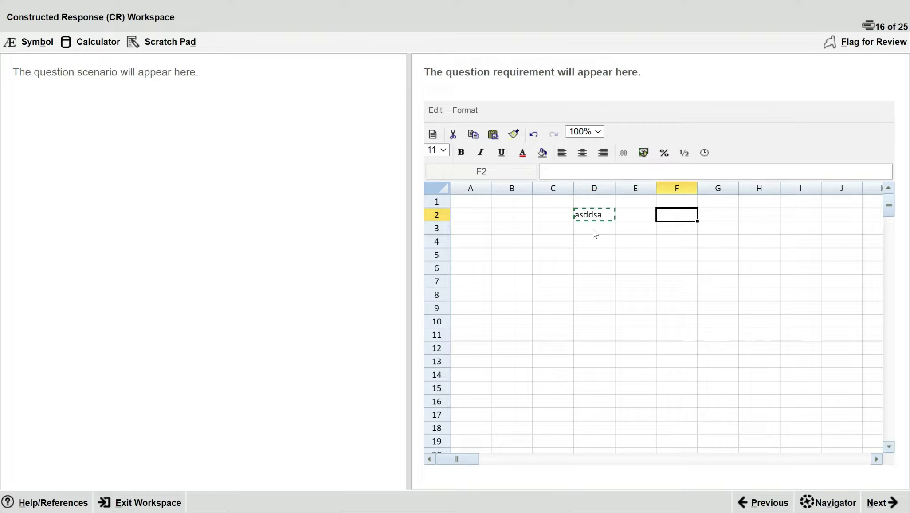
pyautogui.hotkey('ctrl', 'v')
# Enter the sample text sdadas in cell D4, two rows below the text in D2
pyautogui.press('Down')
pyautogui.press('Left')
pyautogui.press('Right')
pyautogui.press('Up')
pyautogui.press('Left')
pyautogui.press('Left')
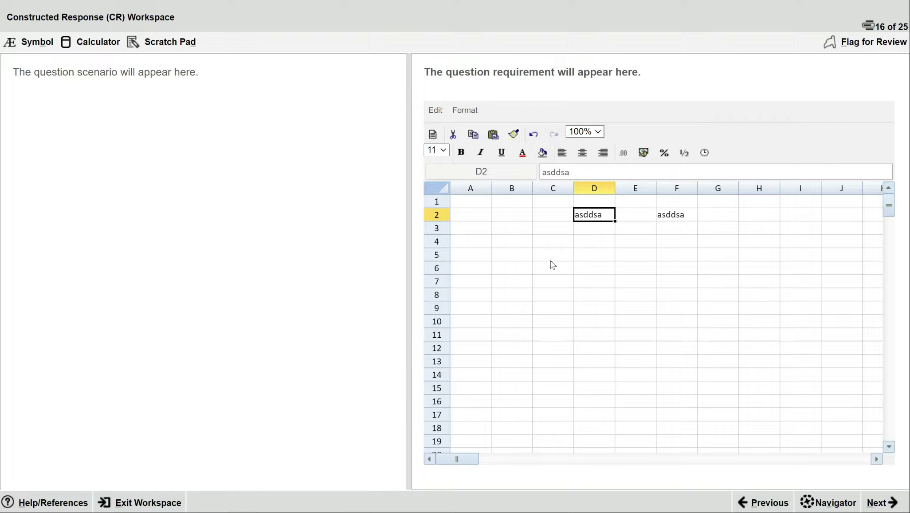
pyautogui.press('Down')
pyautogui.press('Down')
pyautogui.write('sdadas')
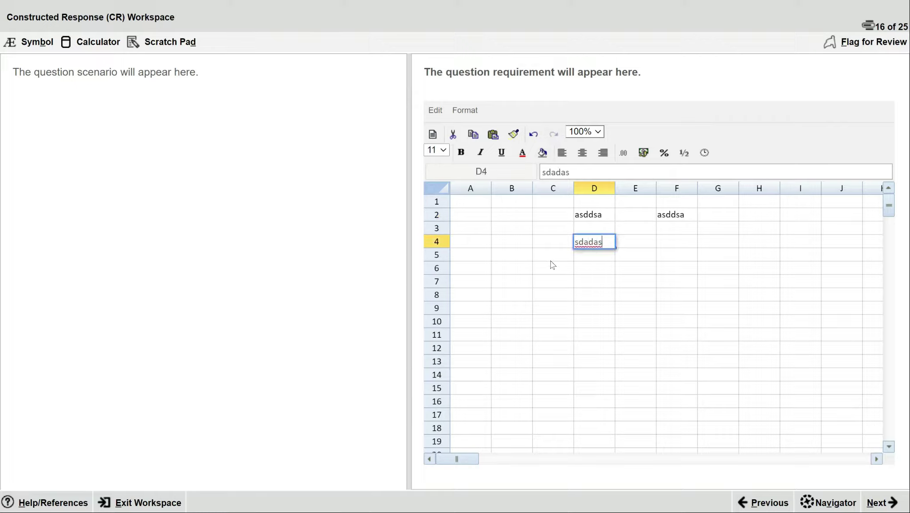
pyautogui.press('Return')
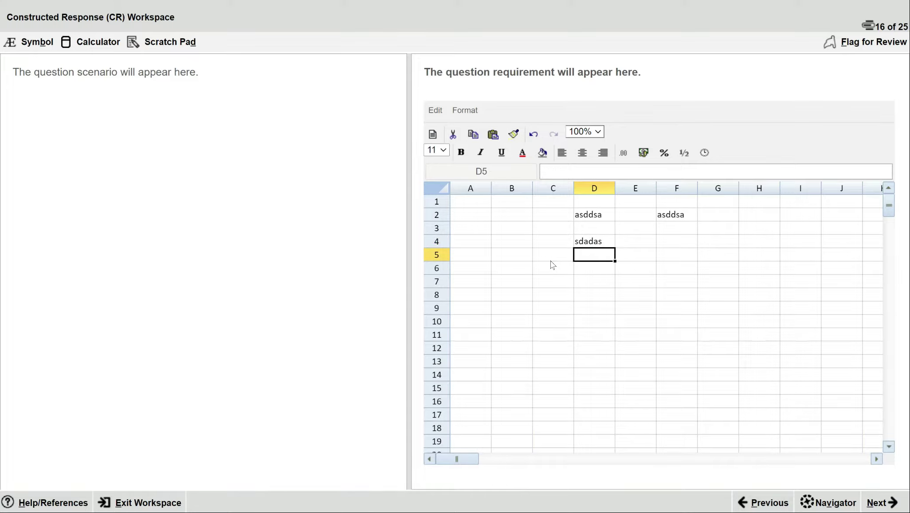
# Undo the last cell entry, redo it, and return to cell D4
pyautogui.hotkey('ctrl', 'z')
pyautogui.hotkey('ctrl', 'y')
pyautogui.press('Up')
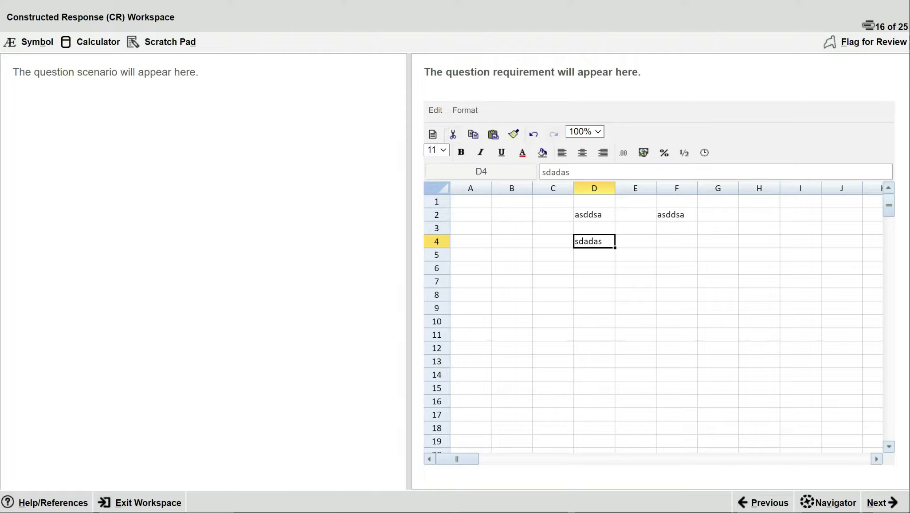
pyautogui.click(435, 110)
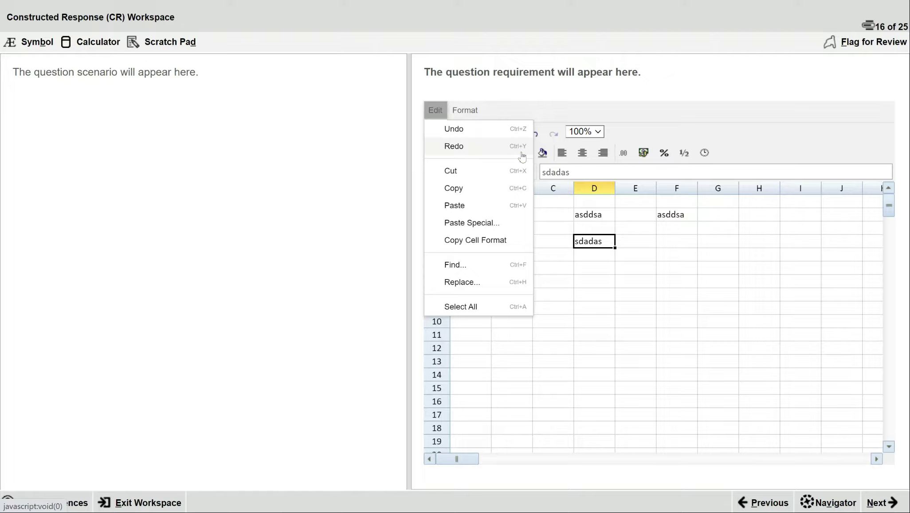
pyautogui.click(641, 137)
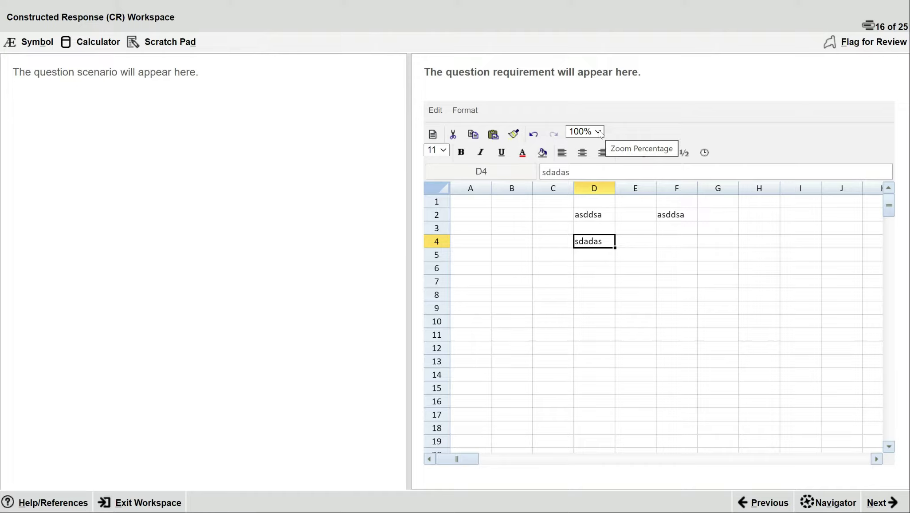
# Switch the sheet zoom to 200% and 75%, and return it to 100%
pyautogui.click(600, 135)
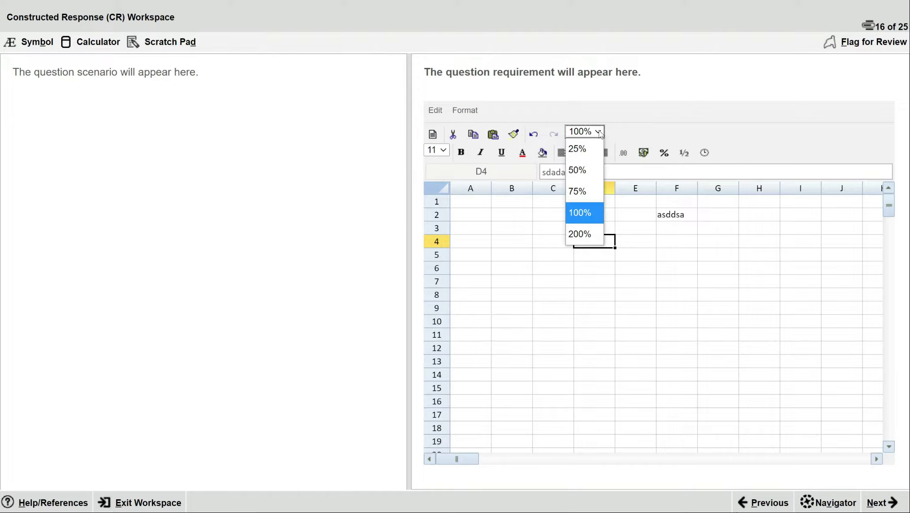
pyautogui.click(583, 237)
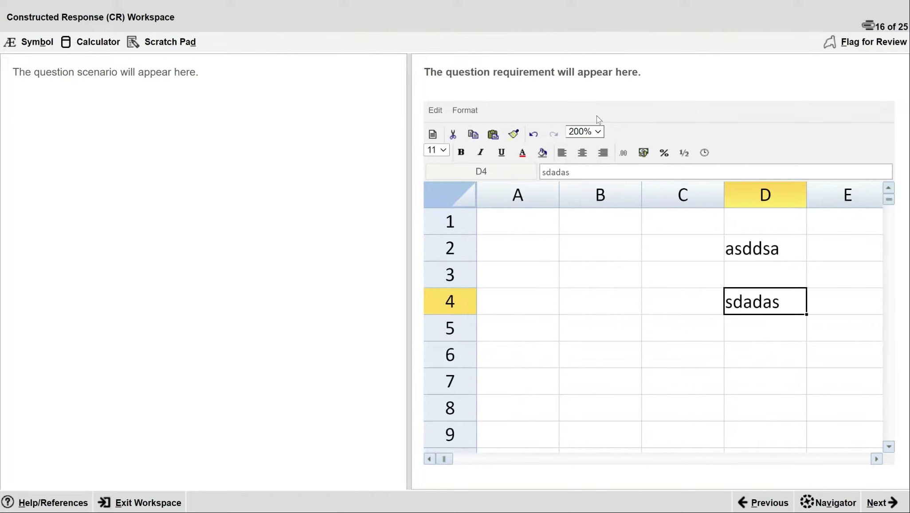
pyautogui.click(601, 131)
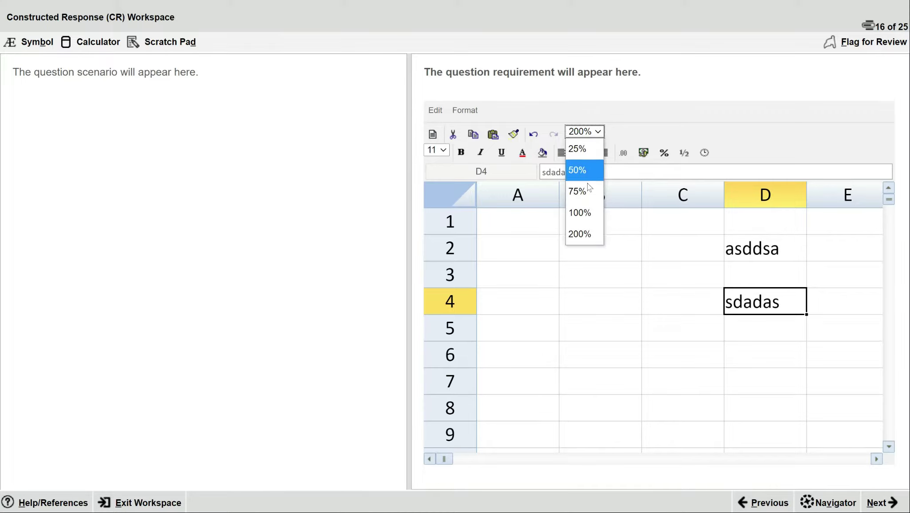
pyautogui.click(584, 194)
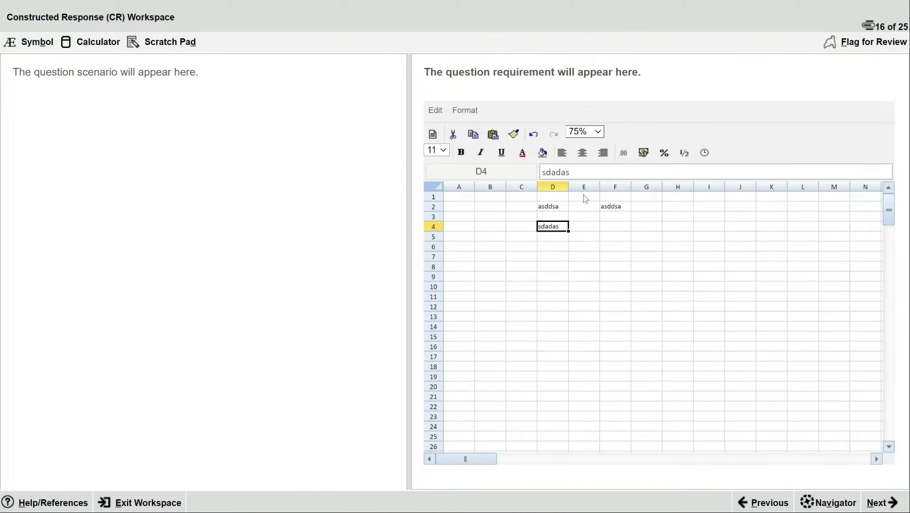
pyautogui.click(597, 133)
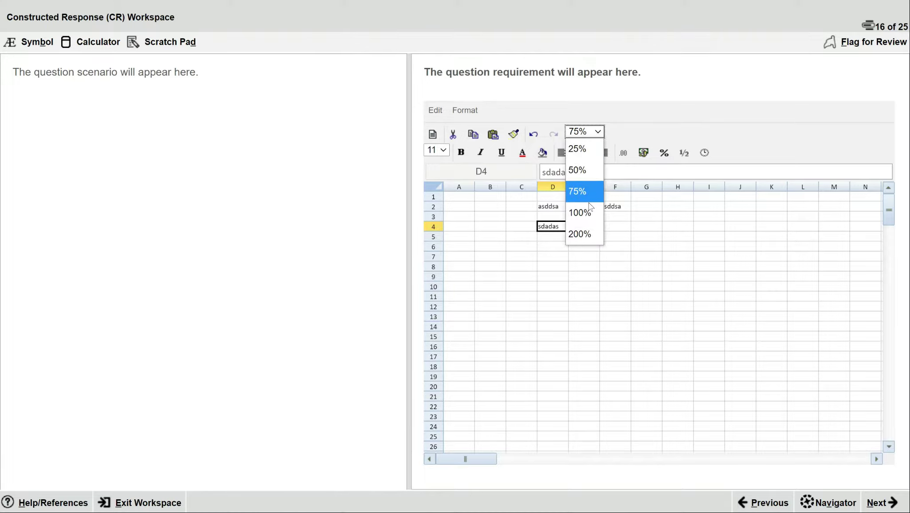
pyautogui.click(588, 213)
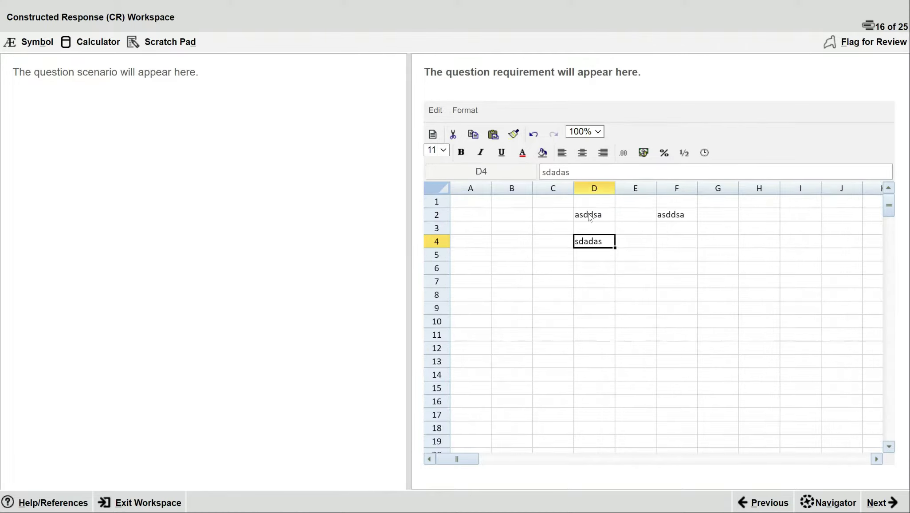
# Set the font size of cell D4 to 22 and return it to 11
pyautogui.click(444, 151)
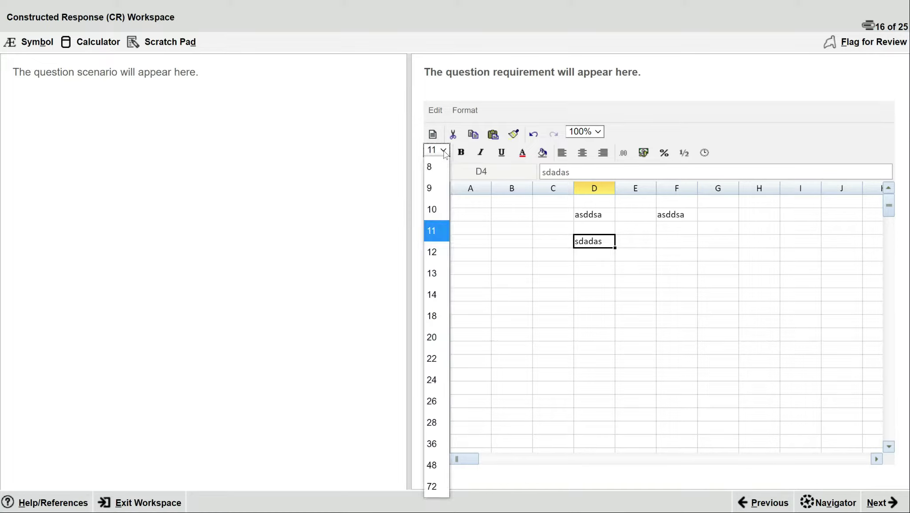
pyautogui.click(437, 367)
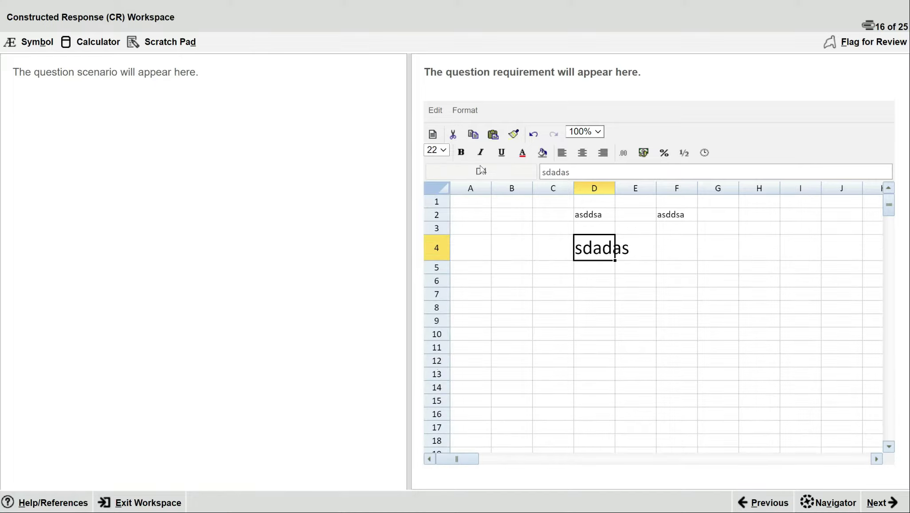
pyautogui.click(446, 151)
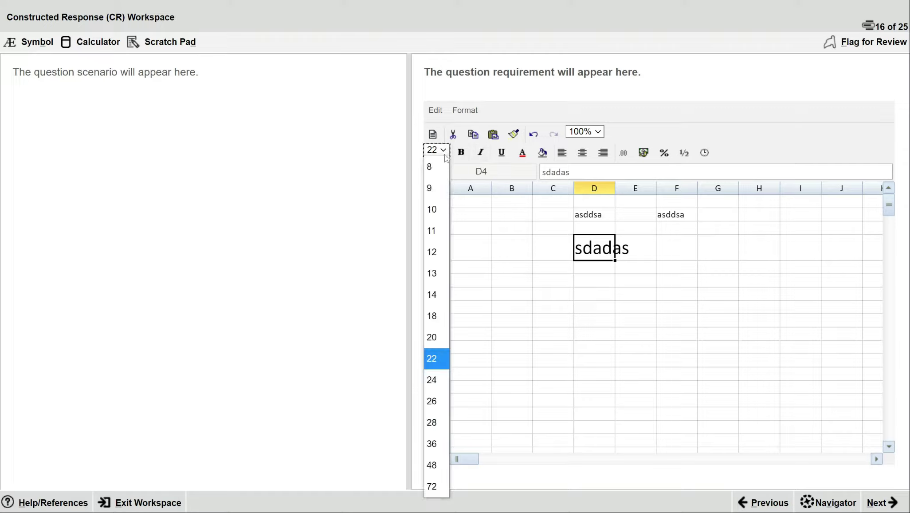
pyautogui.click(436, 231)
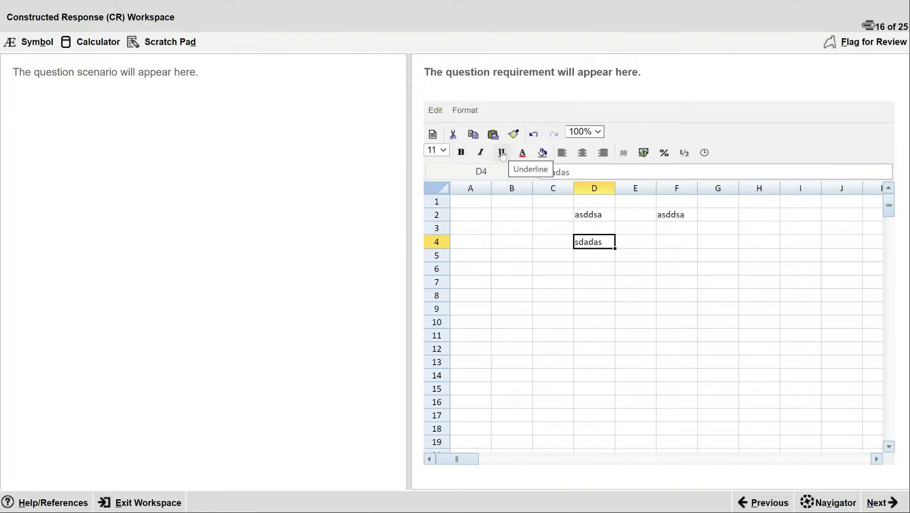
# Enter the row labels Revenue, Cost and Profit in cells C7 to C9
pyautogui.press('Down')
pyautogui.press('Down')
pyautogui.press('Down')
pyautogui.press('Left')
pyautogui.write('Revenue')
pyautogui.press('Return')
pyautogui.write('Cost')
pyautogui.press('Return')
pyautogui.write('Profit')
pyautogui.press('Tab')
# Enter 100 as the revenue in D7 and -60 as the cost in D8
pyautogui.press('Up')
pyautogui.press('Up')
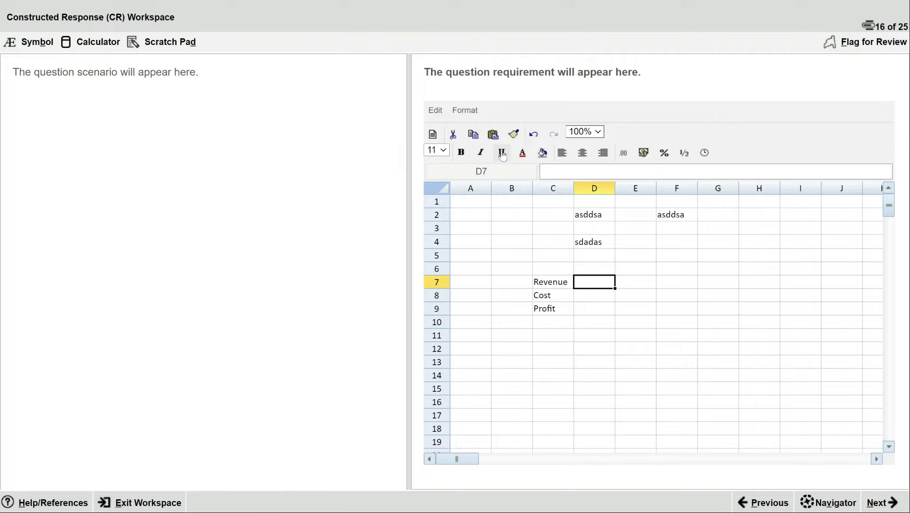
pyautogui.write('100')
pyautogui.press('Return')
pyautogui.write('-60')
pyautogui.press('Return')
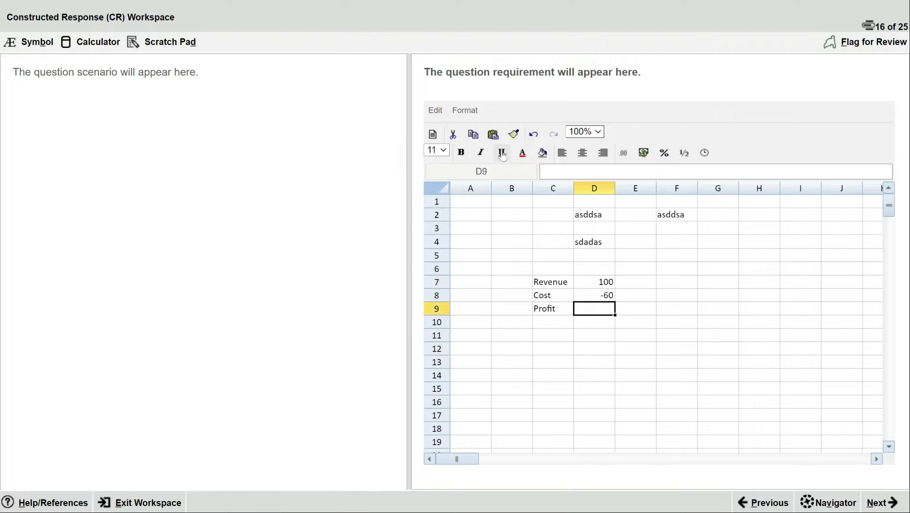
# Calculate the profit in cell D9 with the formula =D7+D8
pyautogui.write('=')
pyautogui.press('Up')
pyautogui.press('Up')
pyautogui.write('+')
pyautogui.press('Up')
pyautogui.press('Return')
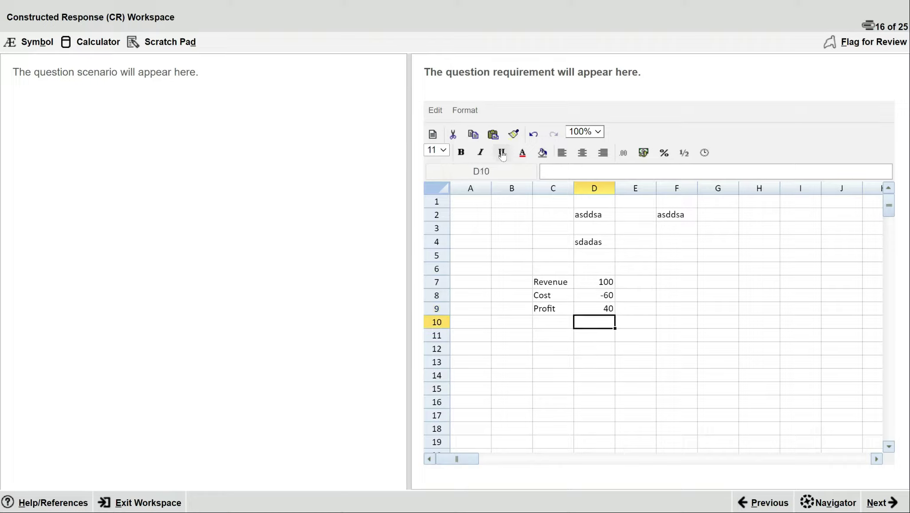
# Make the Profit label and its value in C9:D9 bold
pyautogui.press('Up')
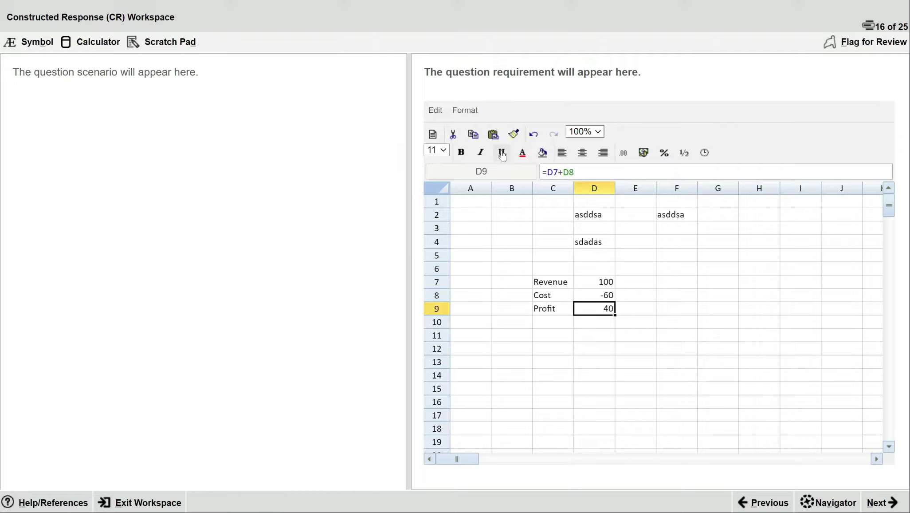
pyautogui.press('Left')
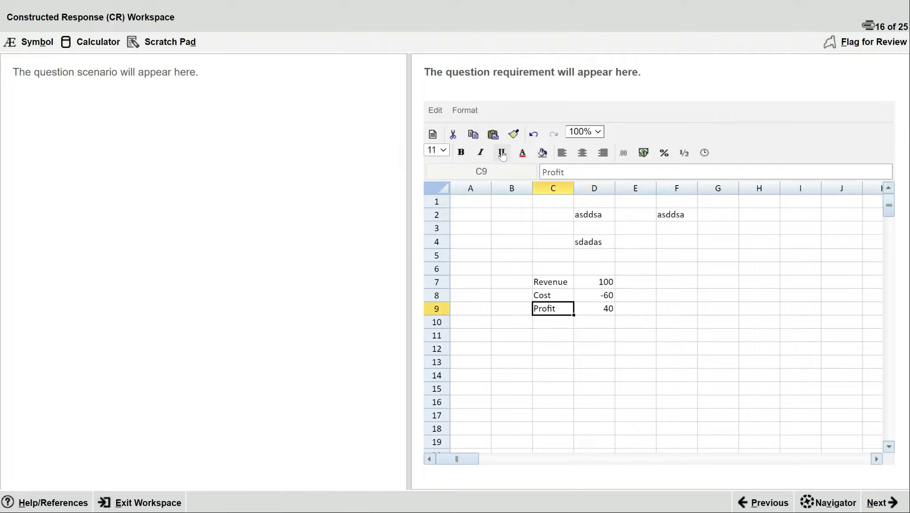
pyautogui.hotkey('shift', 'Right')
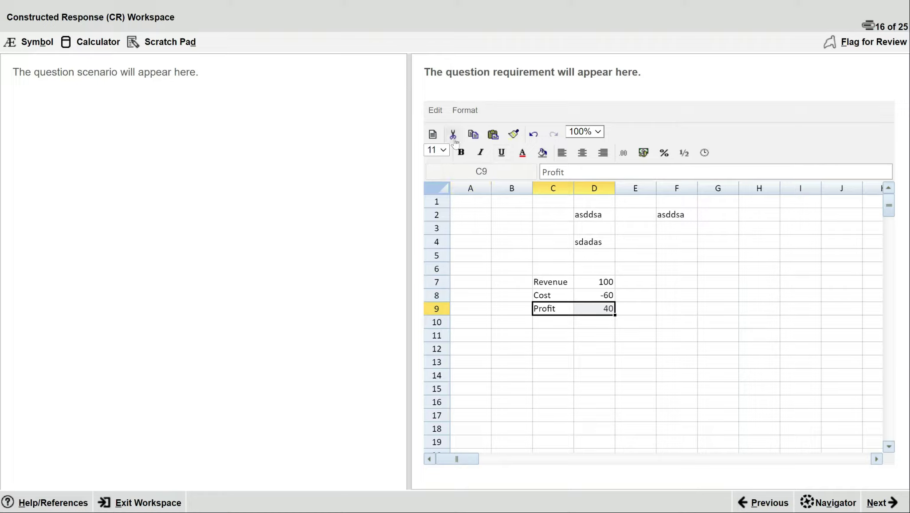
pyautogui.click(462, 153)
pyautogui.press('Down')
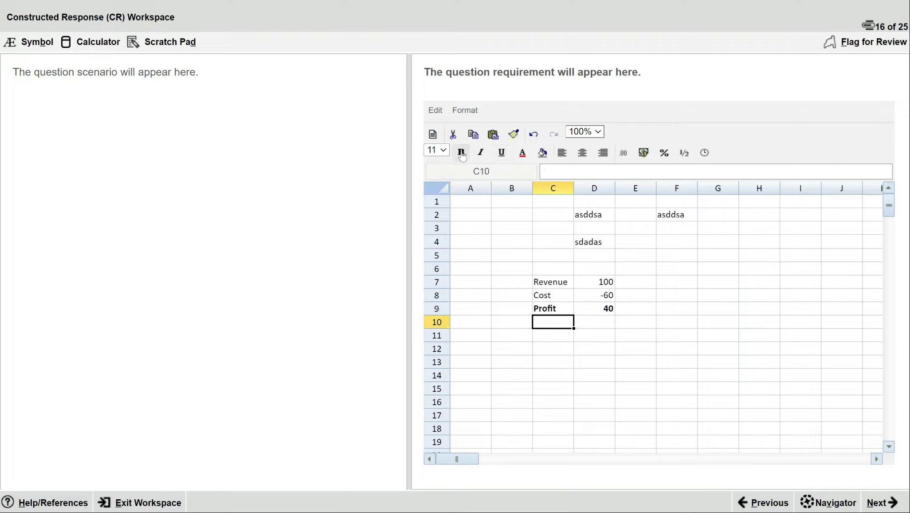
# Italicize and underline the Profit label and its value in C9:D9
pyautogui.press('Up')
pyautogui.press('Up')
pyautogui.press('Up')
pyautogui.press('Down')
pyautogui.press('Down')
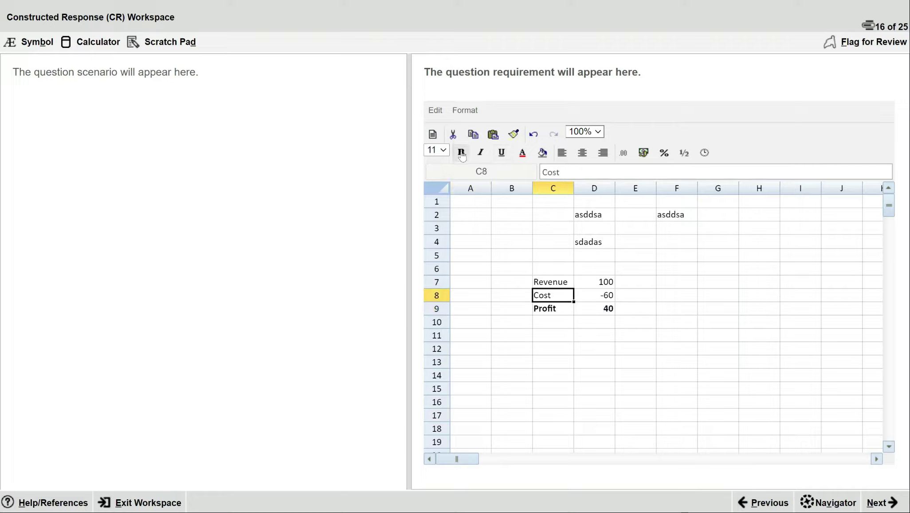
pyautogui.hotkey('shift', 'Right')
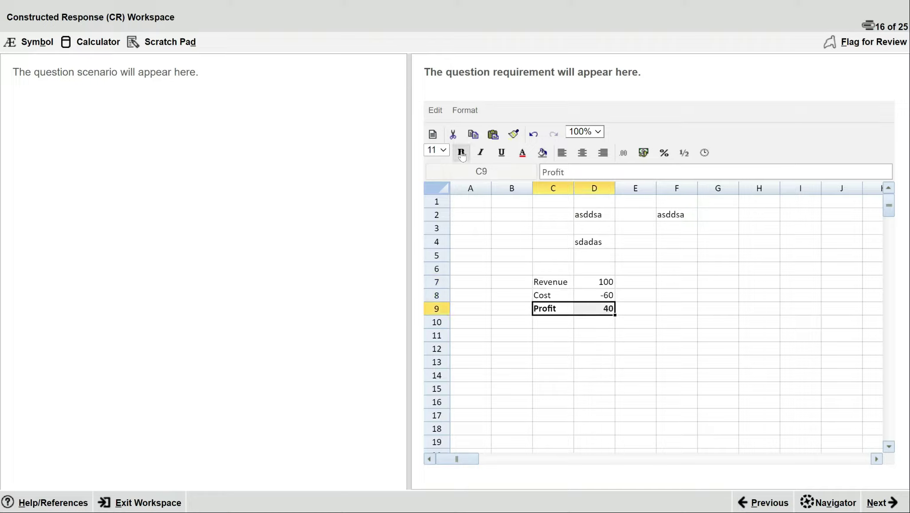
pyautogui.click(486, 155)
pyautogui.click(502, 153)
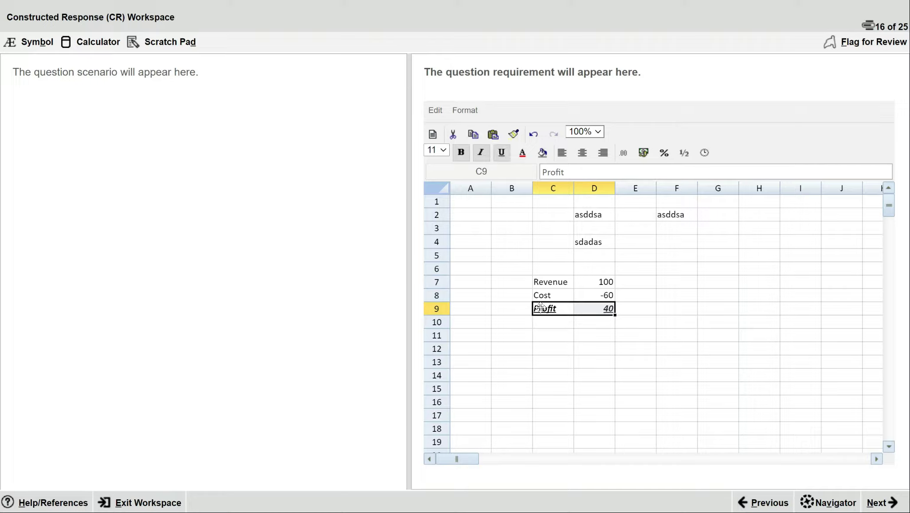
pyautogui.click(435, 110)
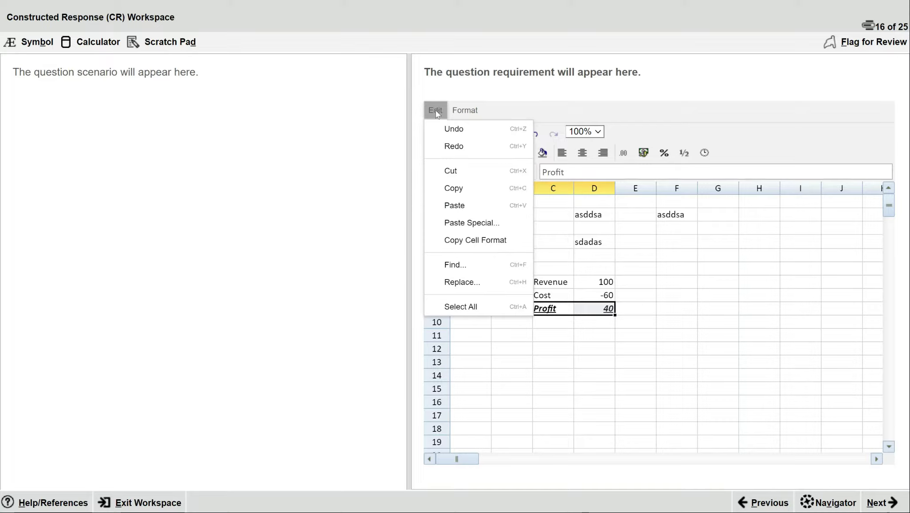
pyautogui.click(461, 111)
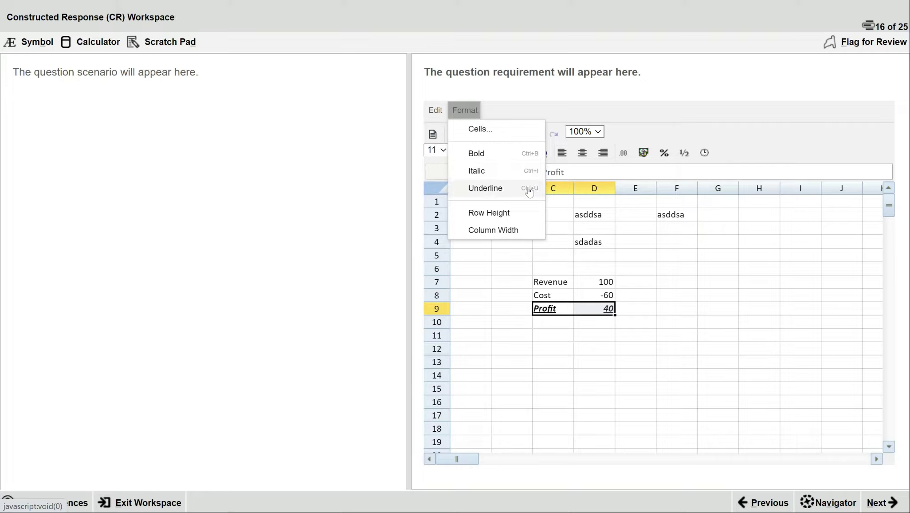
# Fill cell E6 with yellow and enter the sample text safsf in it
pyautogui.click(649, 271)
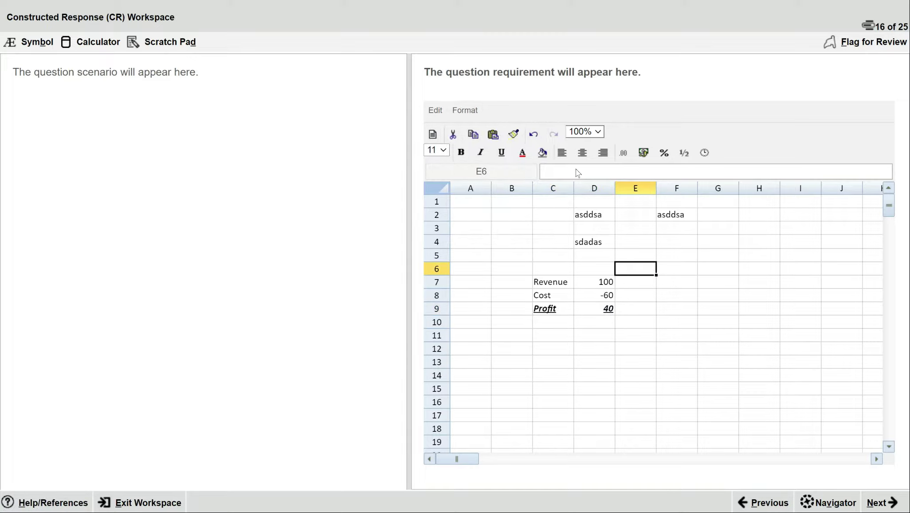
pyautogui.click(542, 153)
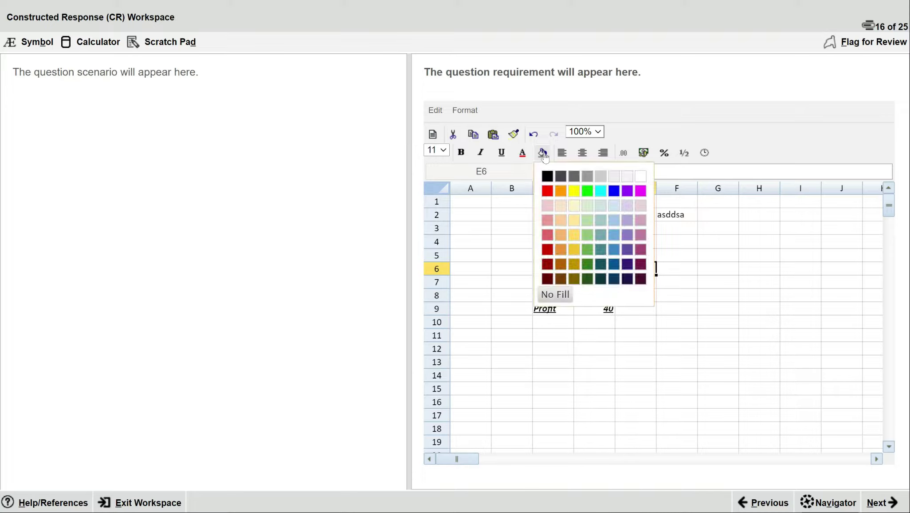
pyautogui.click(575, 193)
pyautogui.press('Down')
pyautogui.press('Up')
pyautogui.write('safsf')
pyautogui.press('Return')
pyautogui.press('Up')
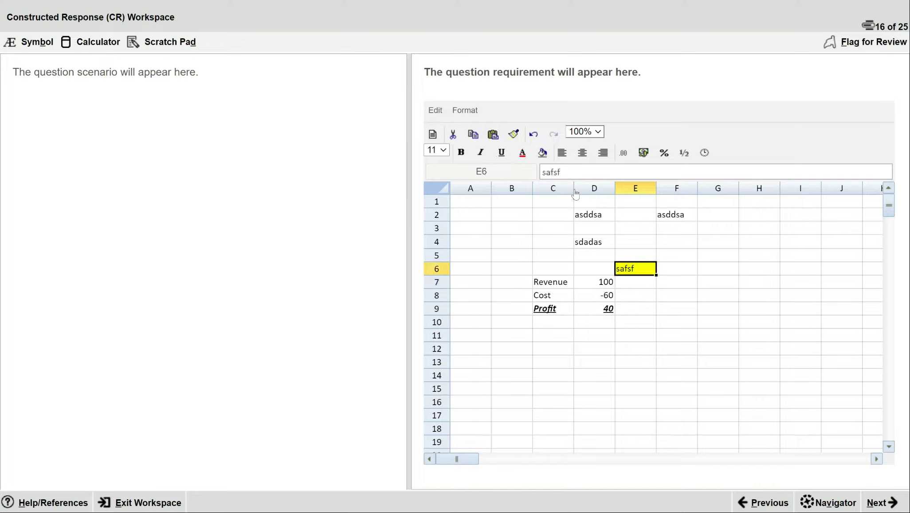
# Try a cyan font color on the sample text in E6, and replace it with a dark one
pyautogui.click(523, 154)
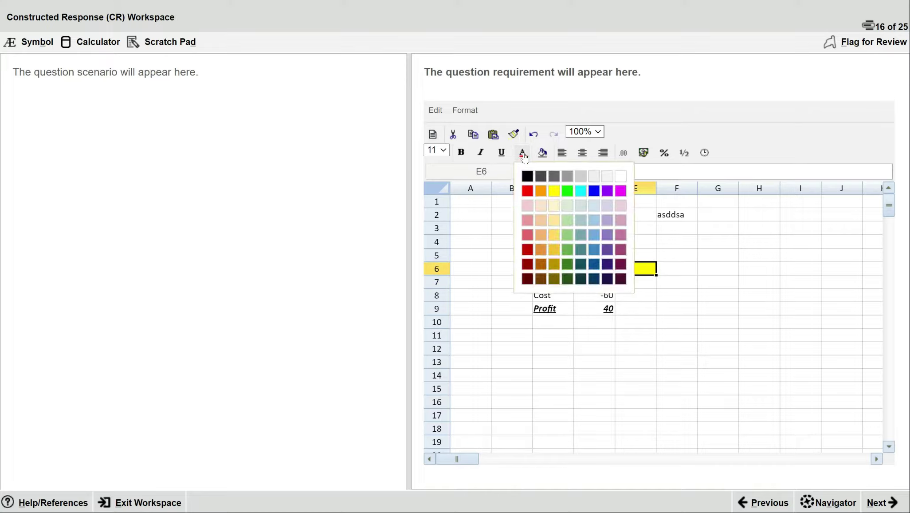
pyautogui.click(581, 192)
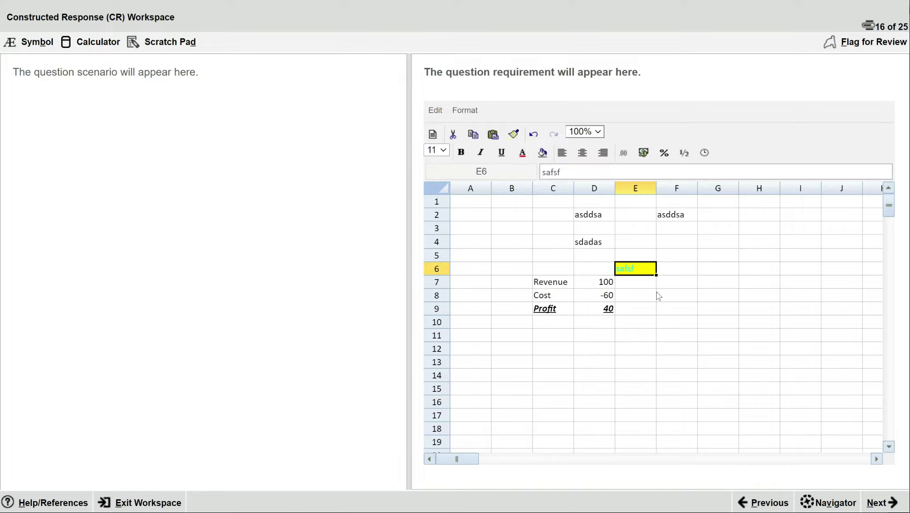
pyautogui.click(526, 155)
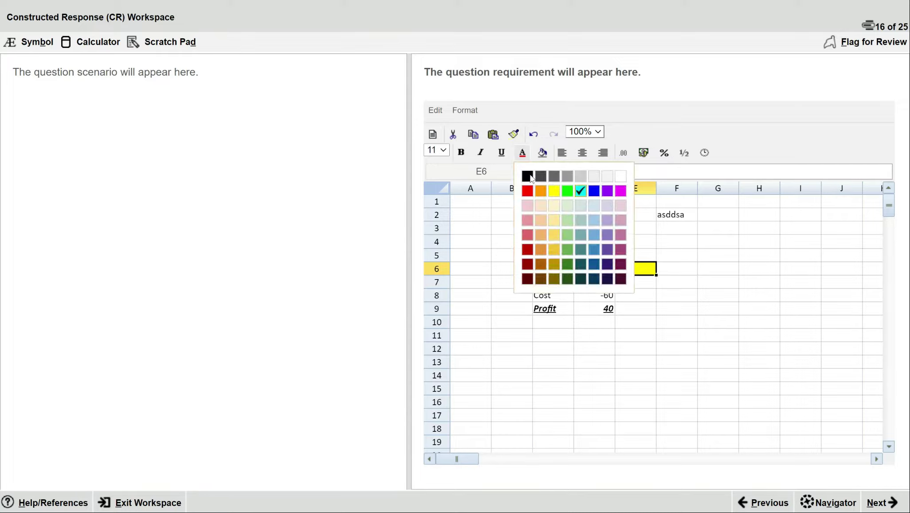
pyautogui.click(525, 283)
pyautogui.click(649, 318)
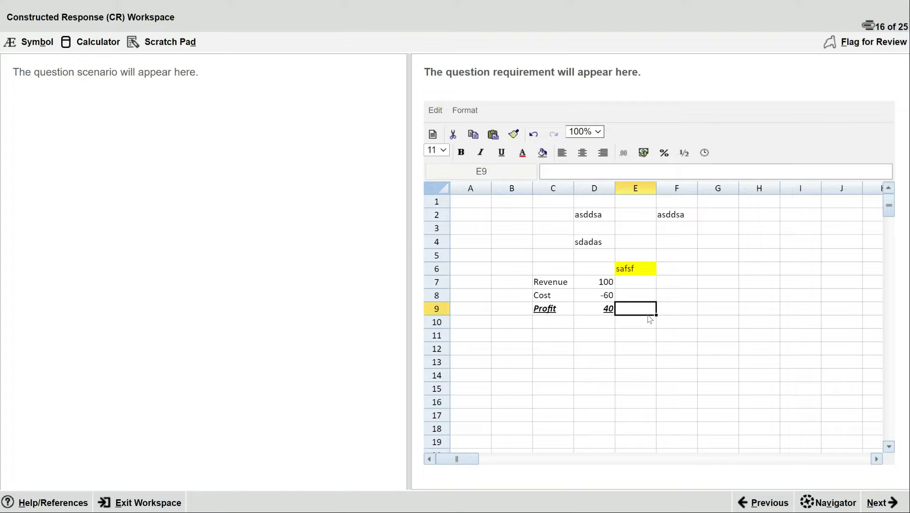
pyautogui.press('Left')
pyautogui.press('Left')
pyautogui.hotkey('shift', 'Right')
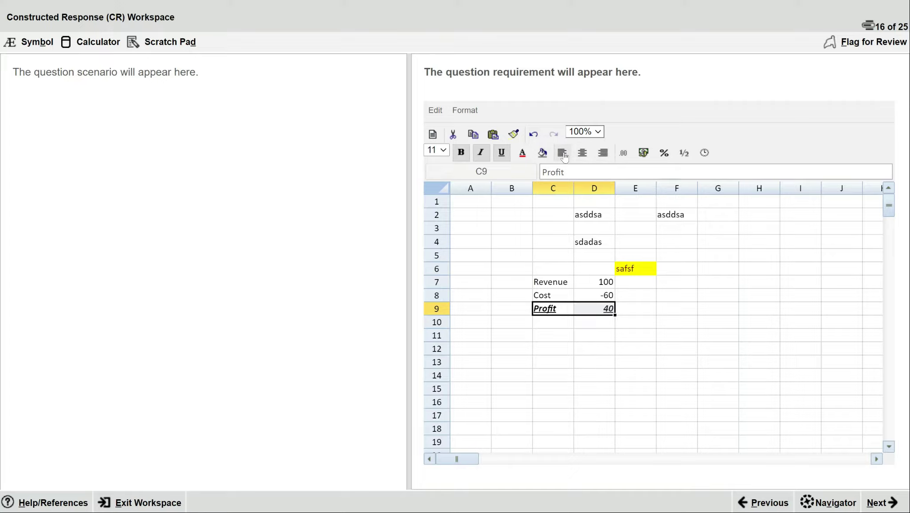
pyautogui.press('Down')
pyautogui.press('Right')
pyautogui.press('Up')
pyautogui.press('Up')
pyautogui.press('Up')
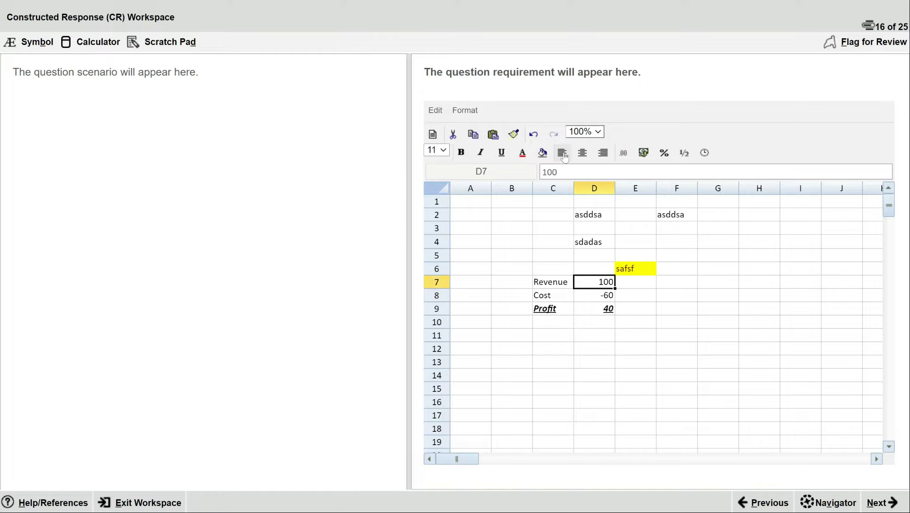
pyautogui.hotkey('shift', 'Down')
pyautogui.hotkey('shift', 'Down')
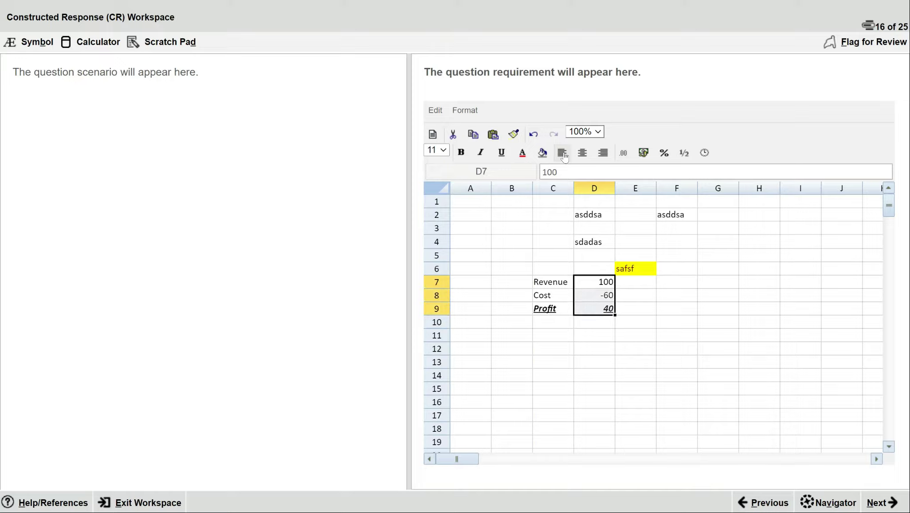
pyautogui.press('Left')
pyautogui.hotkey('shift', 'Down')
pyautogui.hotkey('shift', 'Down')
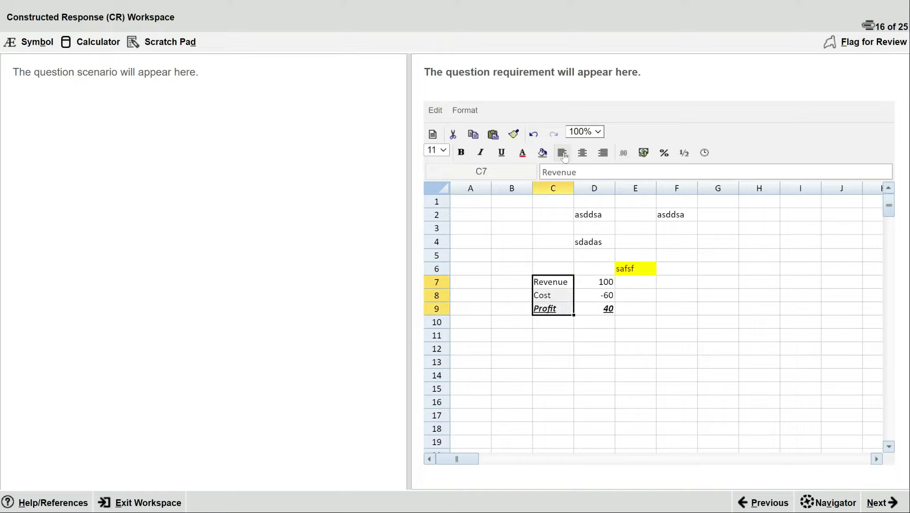
# Enter the heading IS in cell D6, directly above the revenue amount
pyautogui.press('Right')
pyautogui.press('Up')
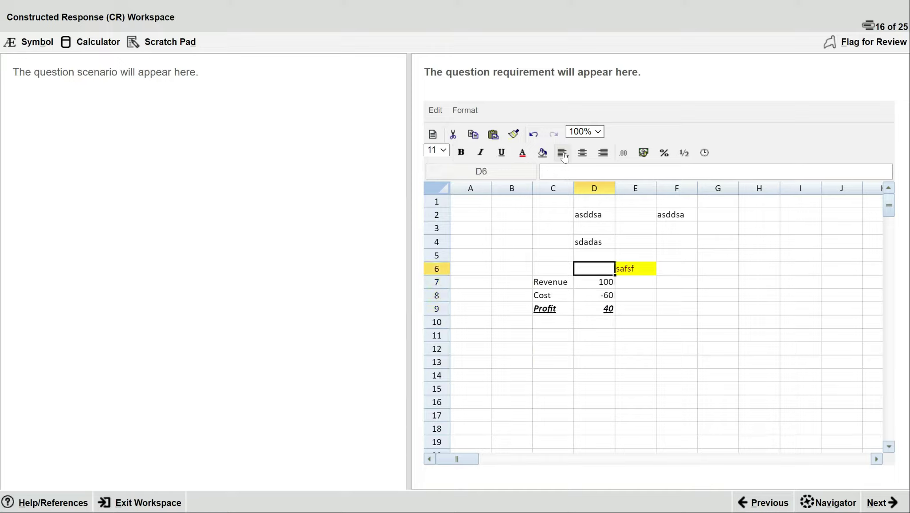
pyautogui.write('Income')
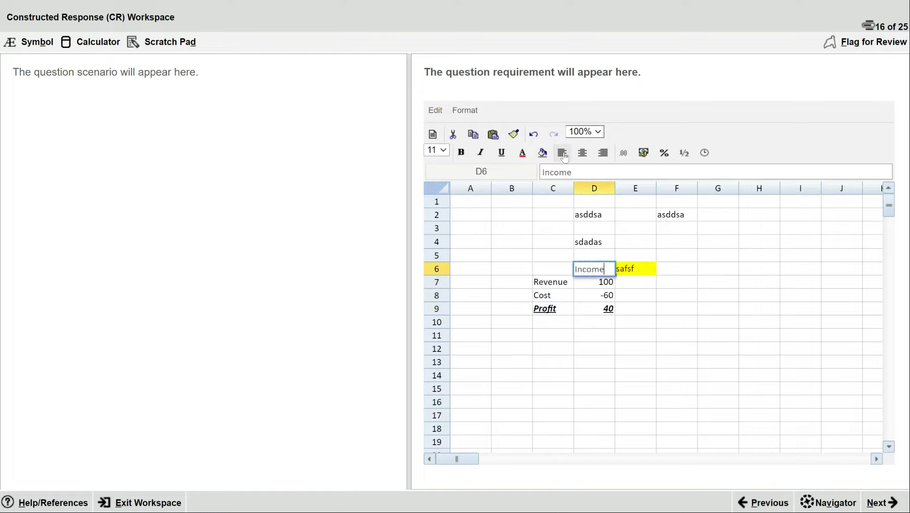
pyautogui.press('BackSpace')
pyautogui.press('BackSpace')
pyautogui.press('BackSpace')
pyautogui.press('BackSpace')
pyautogui.press('BackSpace')
pyautogui.press('BackSpace')
pyautogui.write('IS')
pyautogui.press('Return')
pyautogui.press('Up')
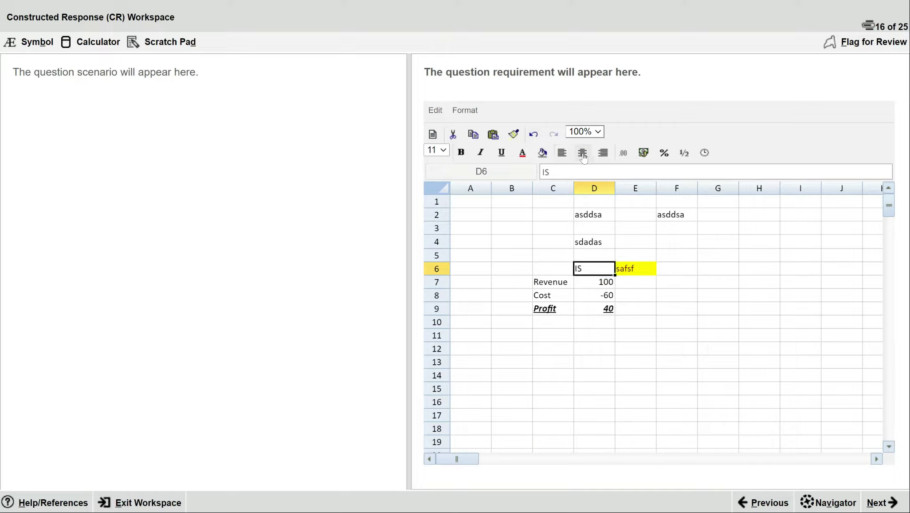
# Center the IS heading in D6 and make it underlined and bold
pyautogui.click(583, 153)
pyautogui.press('Down')
pyautogui.press('Down')
pyautogui.press('Up')
pyautogui.press('Up')
pyautogui.click(501, 153)
pyautogui.click(461, 153)
# Remove the underline and italics from the Profit label and its value in C9:D9
pyautogui.press('Down')
pyautogui.press('Down')
pyautogui.press('Down')
pyautogui.press('Left')
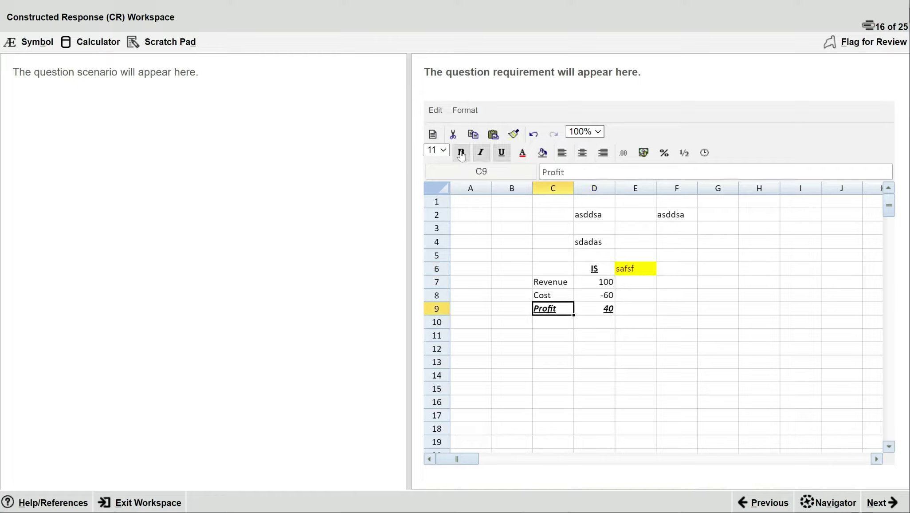
pyautogui.hotkey('shift', 'Right')
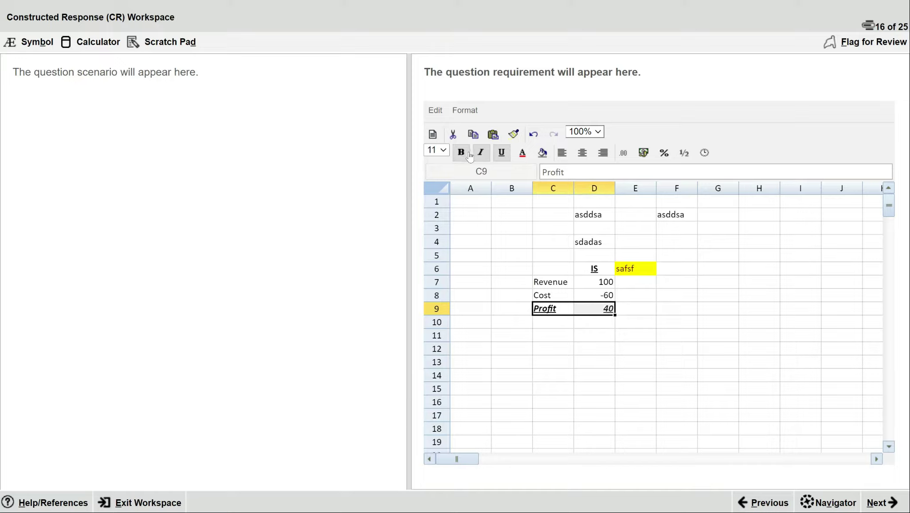
pyautogui.click(494, 157)
pyautogui.click(488, 153)
pyautogui.press('Right')
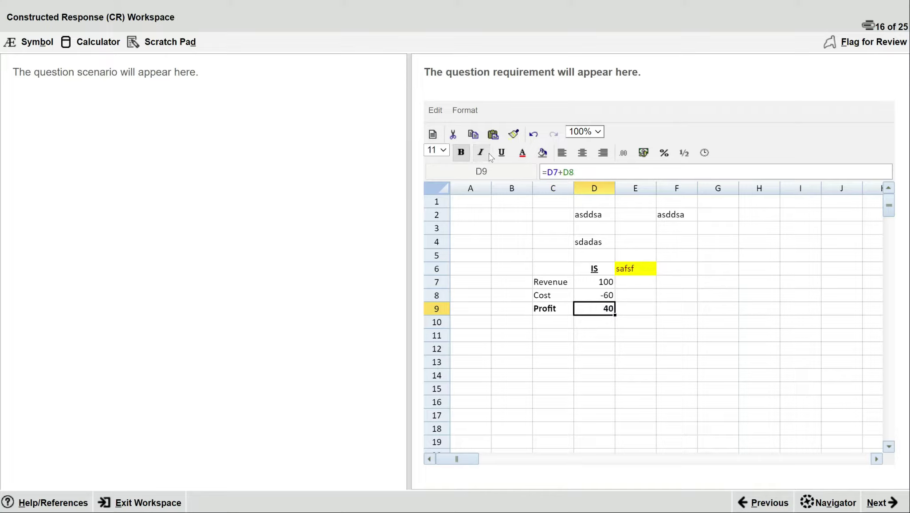
pyautogui.press('Up')
pyautogui.press('Up')
pyautogui.press('Left')
pyautogui.press('Down')
pyautogui.press('Down')
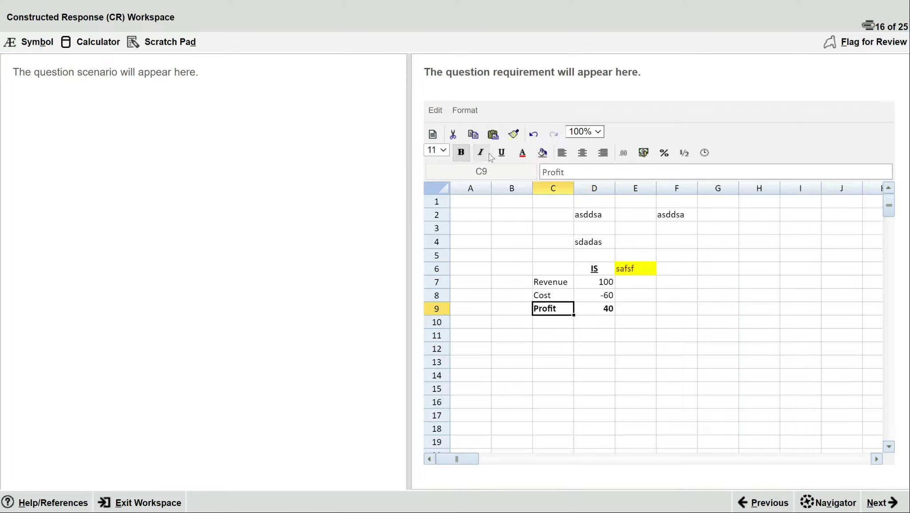
pyautogui.press('Right')
pyautogui.press('Down')
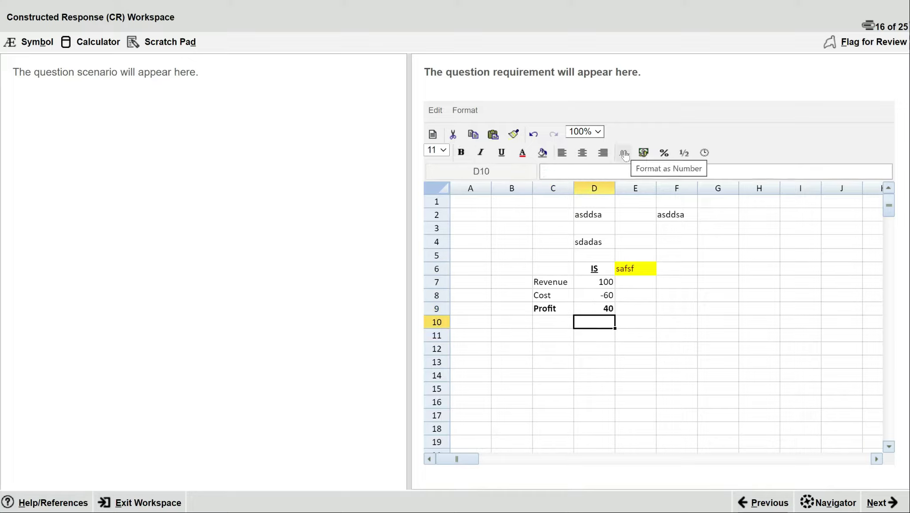
# Apply the currency format $#,##0;[Red]($#,##0) to the amounts in D7:D9
pyautogui.press('Up')
pyautogui.press('Up')
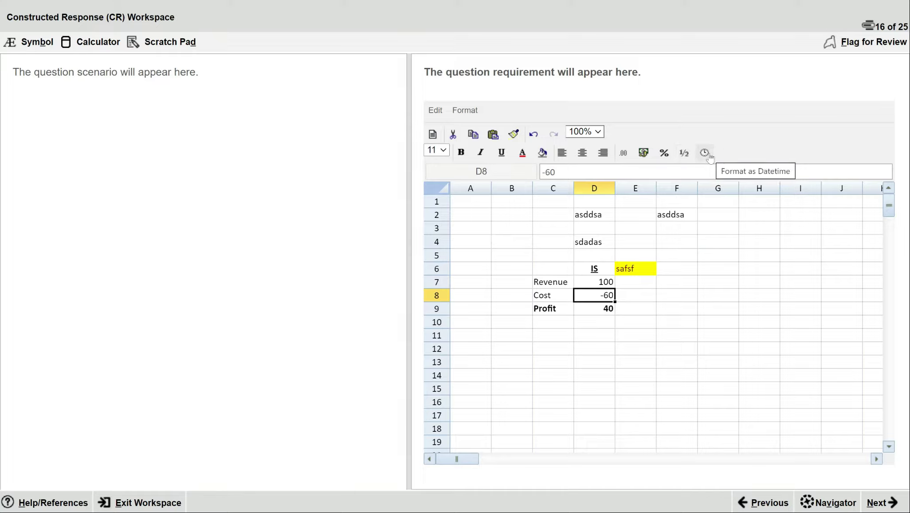
pyautogui.press('Up')
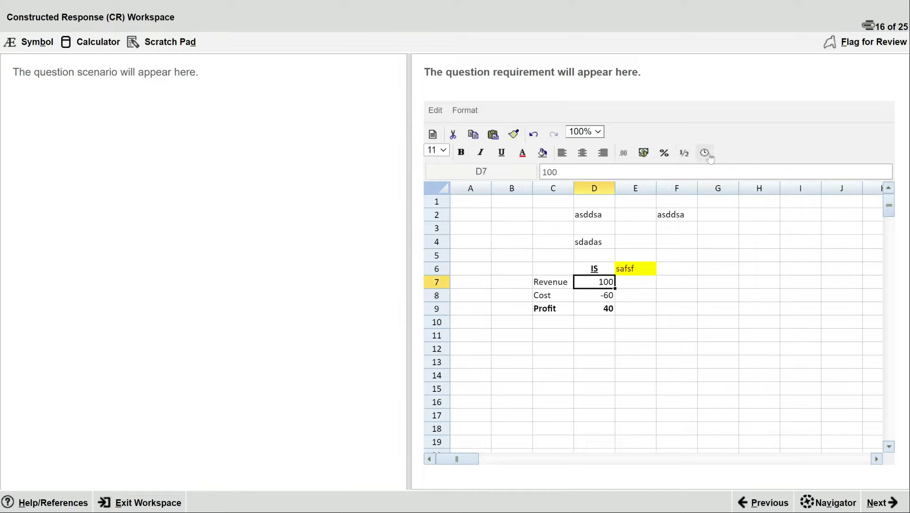
pyautogui.hotkey('shift', 'Down')
pyautogui.hotkey('shift', 'Down')
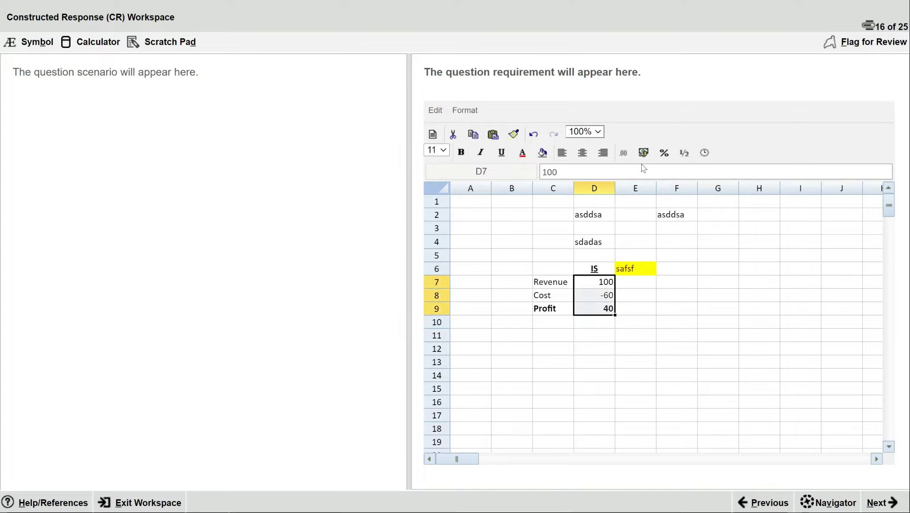
pyautogui.click(643, 153)
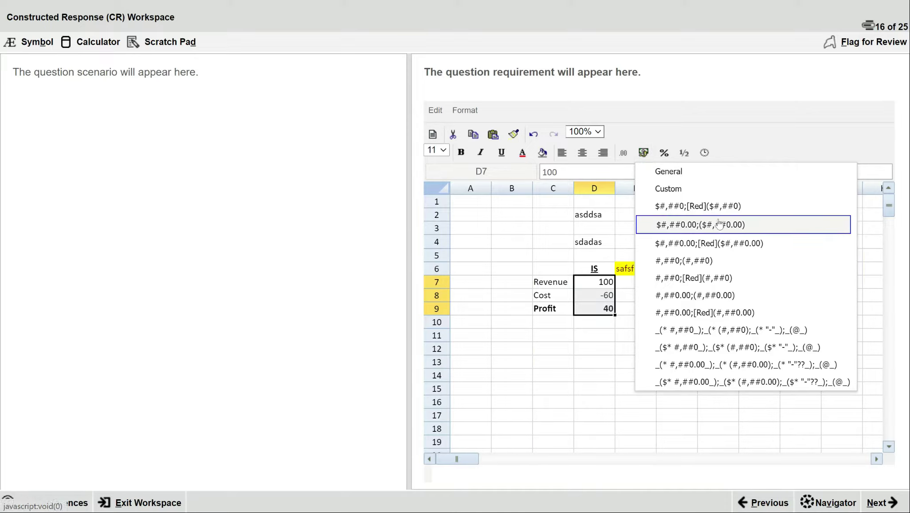
pyautogui.click(683, 209)
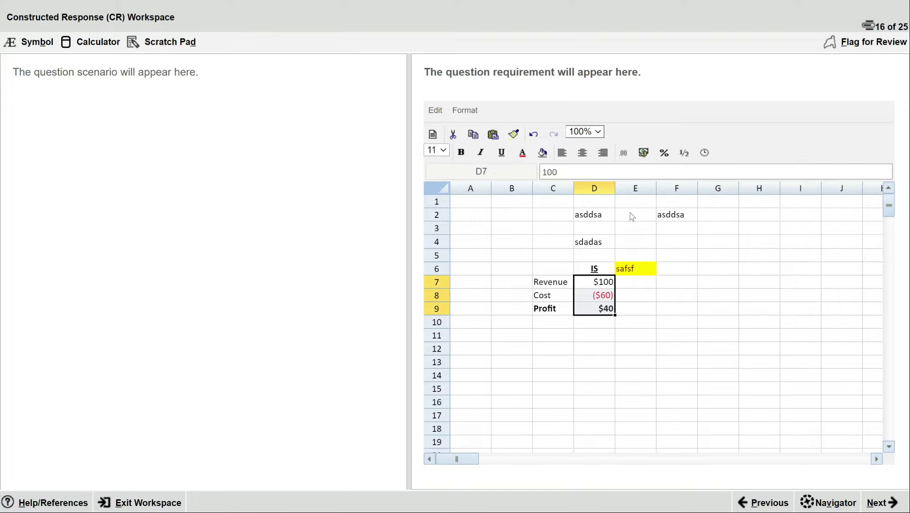
pyautogui.click(644, 154)
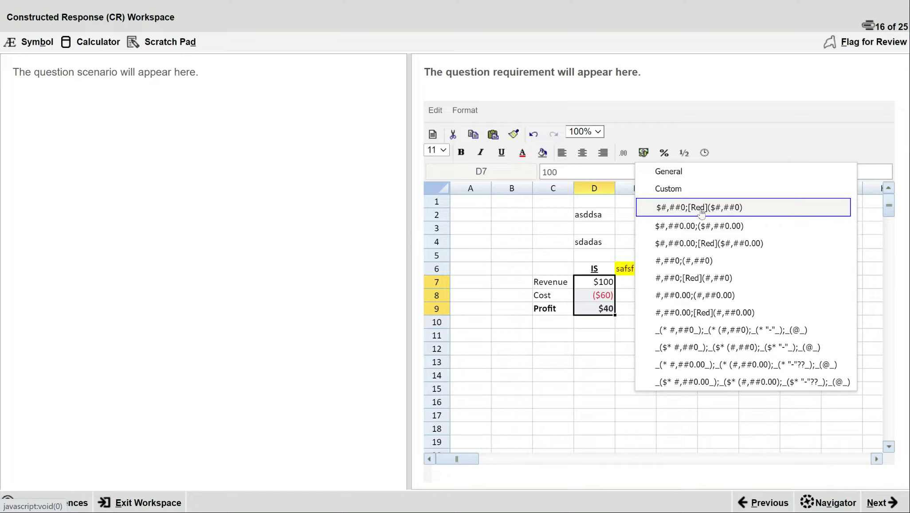
pyautogui.click(596, 298)
pyautogui.press('Down')
pyautogui.press('Up')
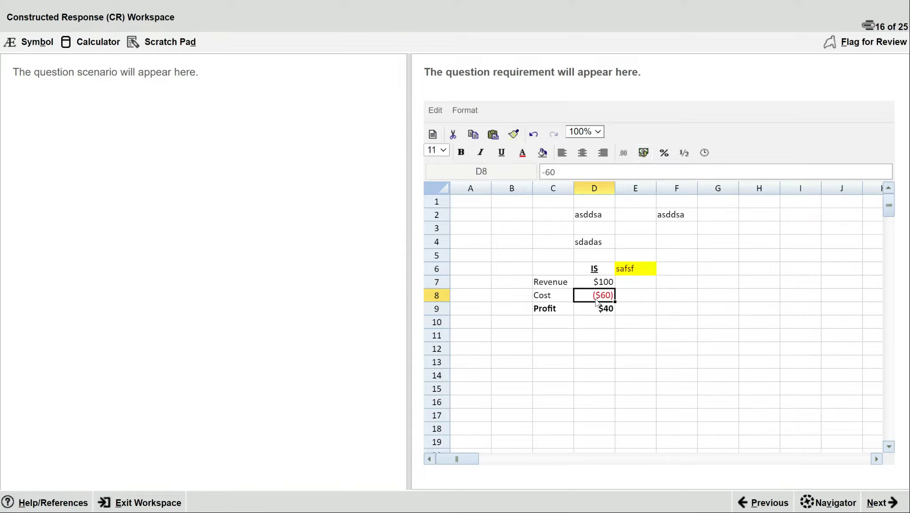
pyautogui.click(672, 159)
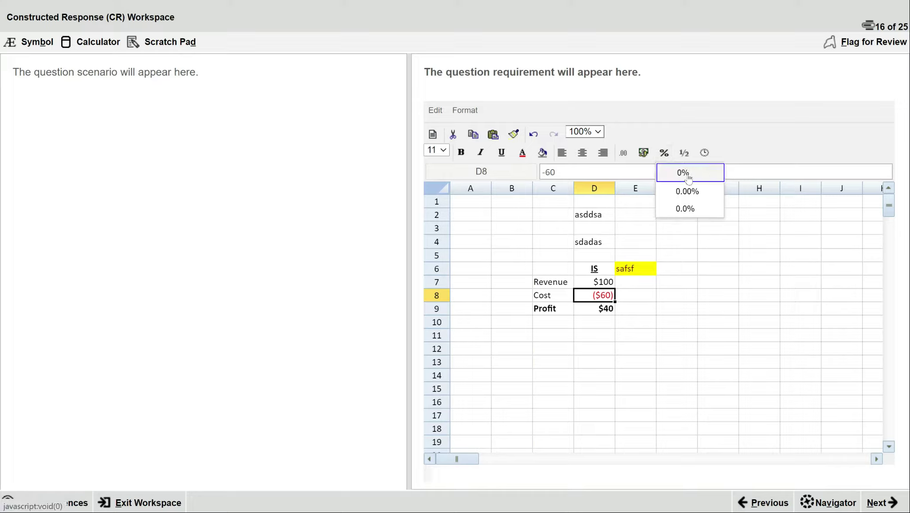
pyautogui.click(669, 127)
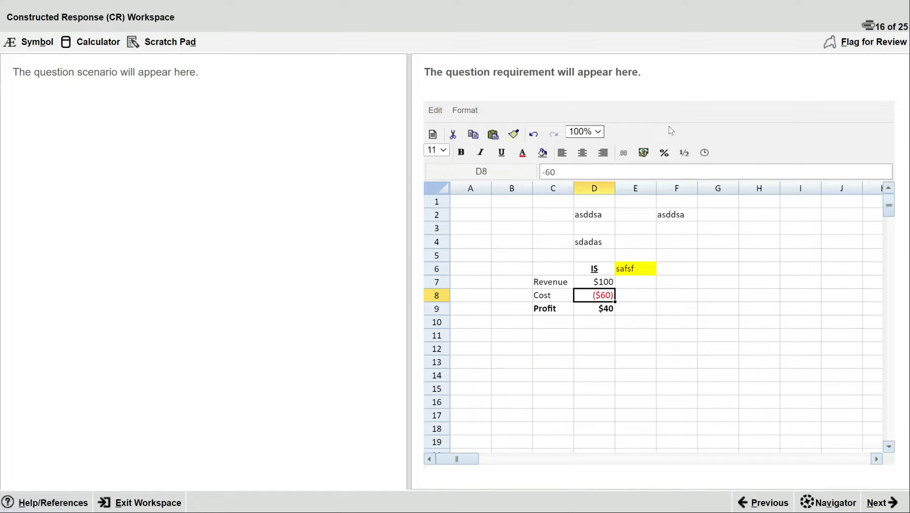
pyautogui.click(686, 157)
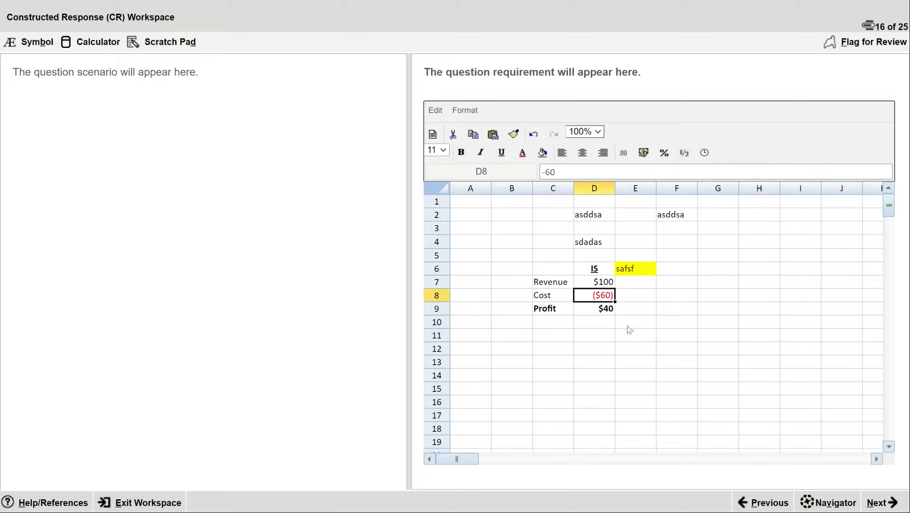
# Enter the formula =3/7 in cell D12, below the profit table
pyautogui.click(609, 356)
pyautogui.write('=')
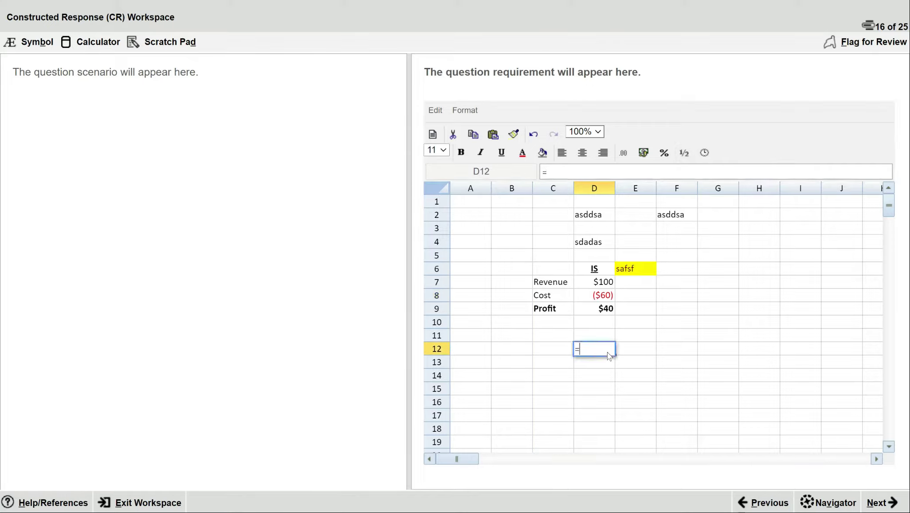
pyautogui.write('3/7')
pyautogui.press('Return')
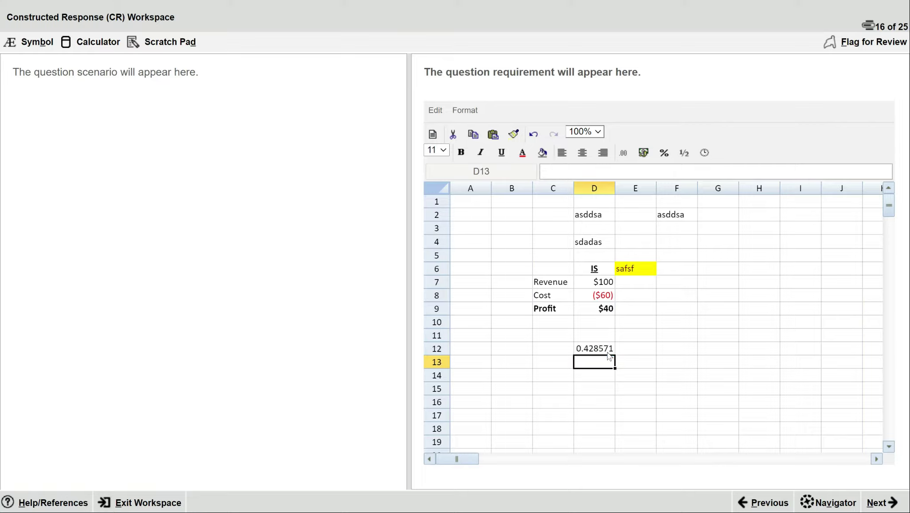
# Format the result in D12 as a fraction with the # ?/? format
pyautogui.click(609, 353)
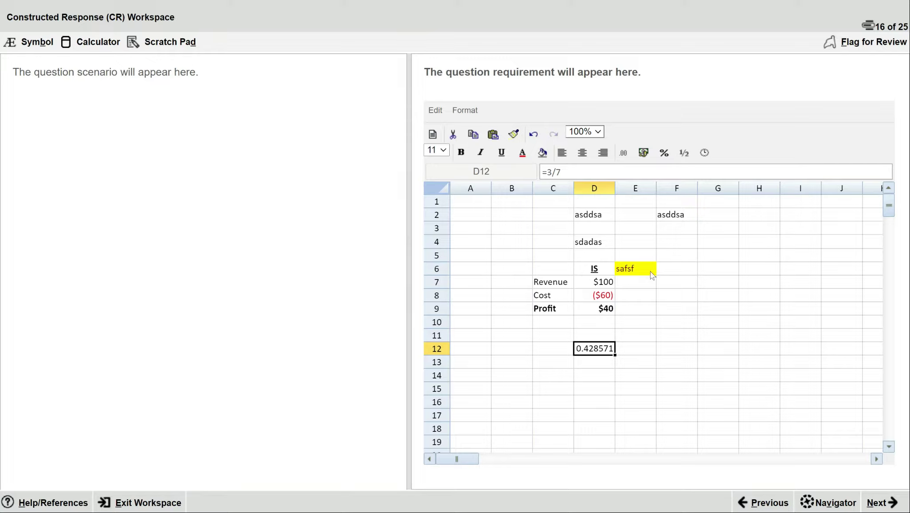
pyautogui.click(685, 157)
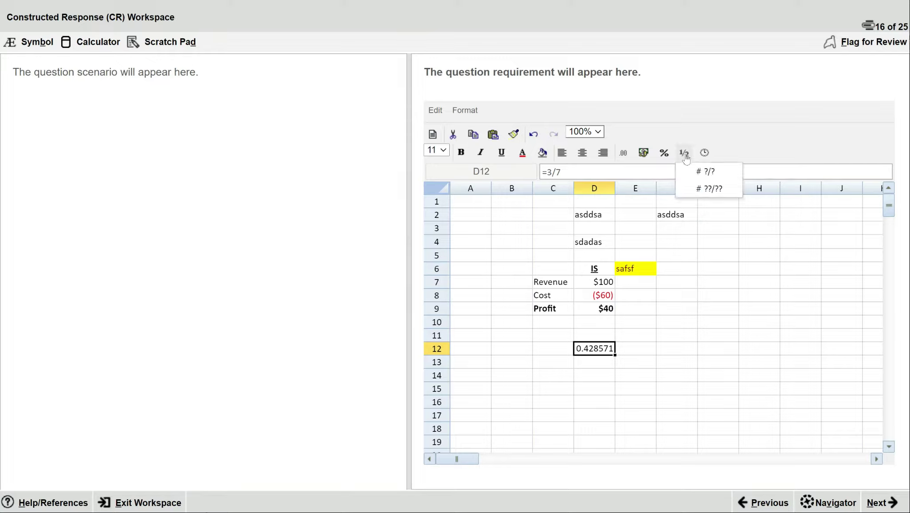
pyautogui.click(719, 171)
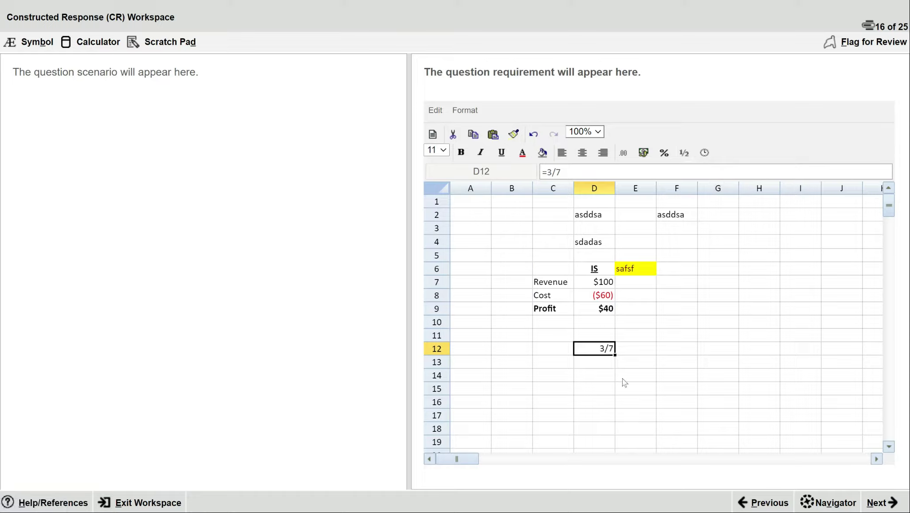
pyautogui.press('Return')
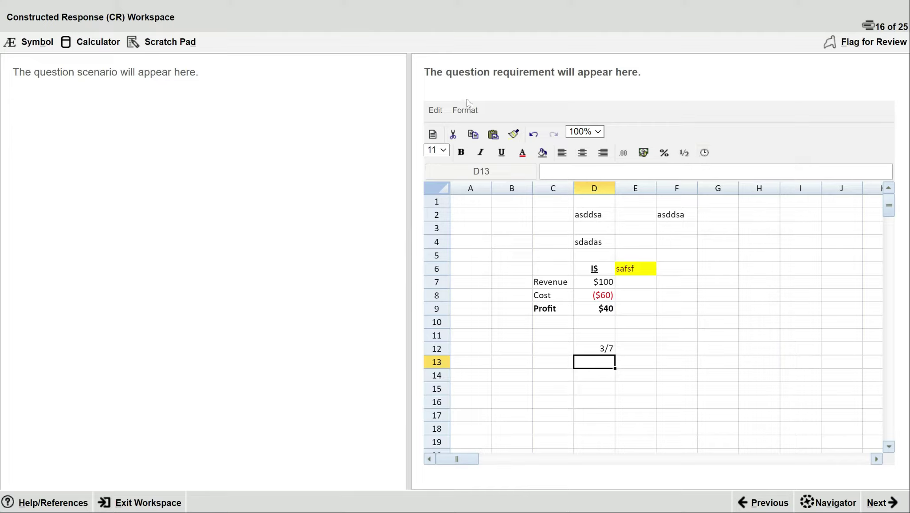
# Examine the number format categories available for cells, from Number and Currency through Fraction, Scientific and Text, without applying any format
pyautogui.click(466, 111)
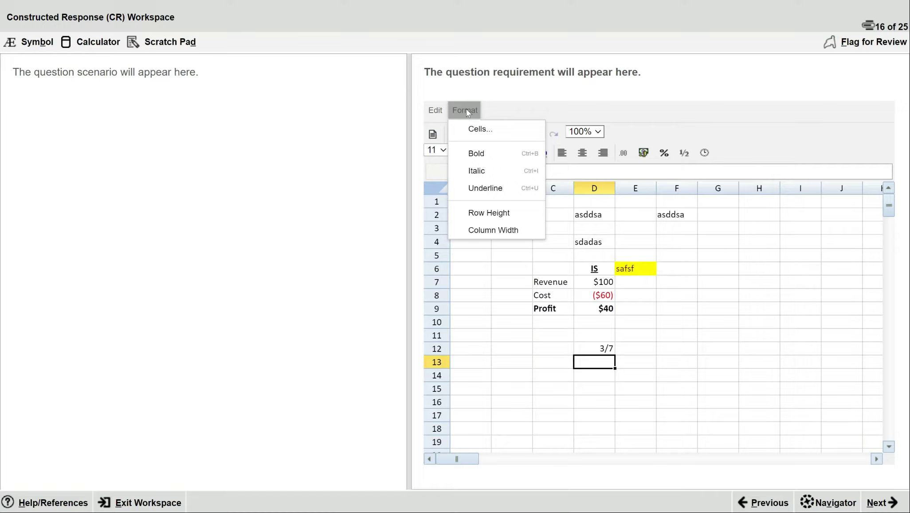
pyautogui.click(480, 129)
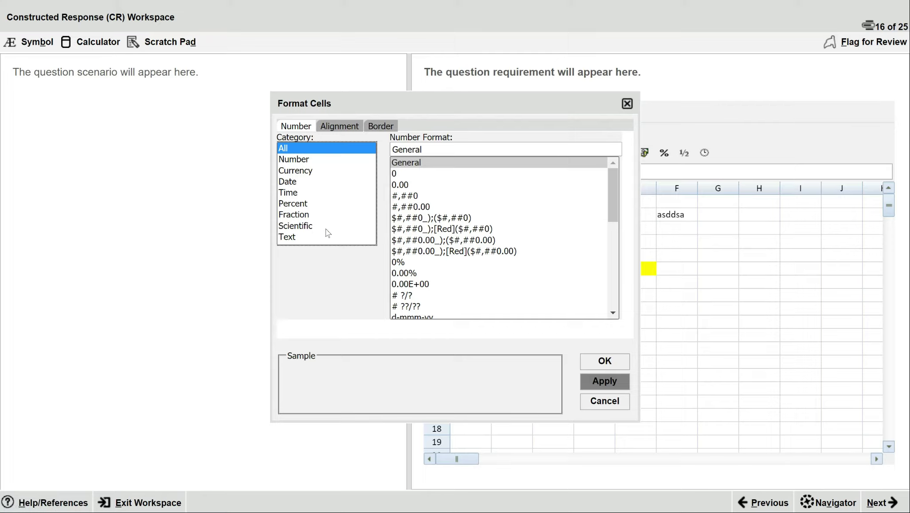
pyautogui.click(310, 163)
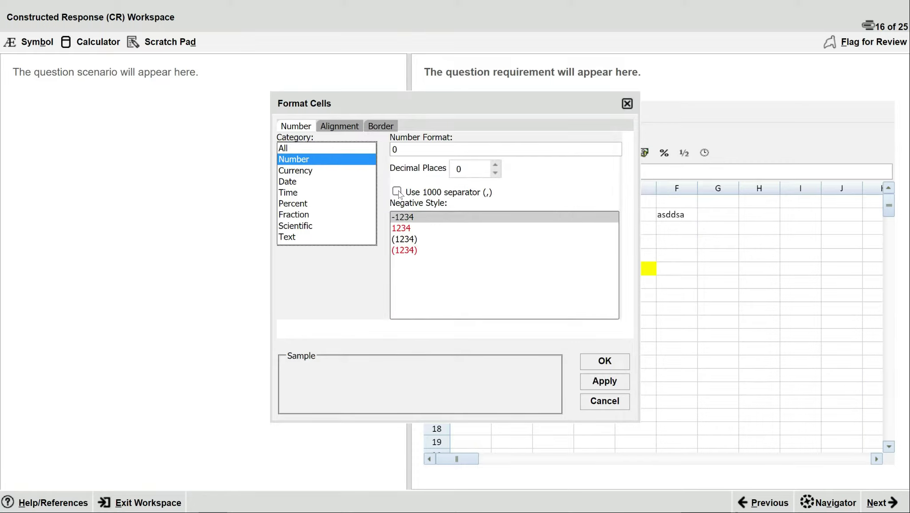
pyautogui.click(334, 173)
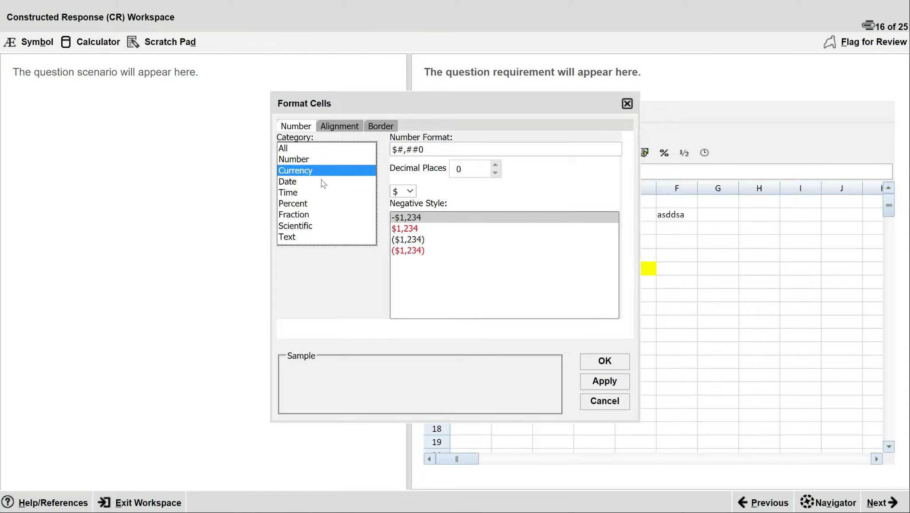
pyautogui.click(323, 182)
pyautogui.click(321, 194)
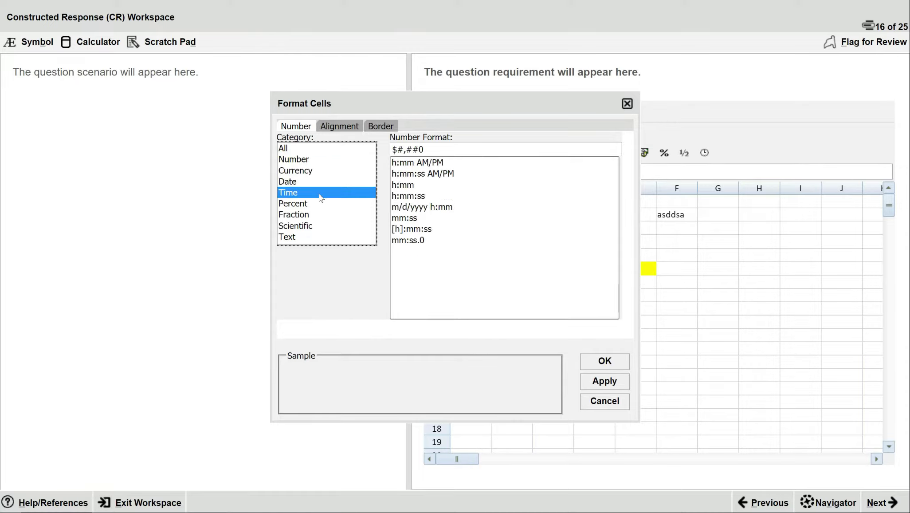
pyautogui.click(319, 204)
pyautogui.click(322, 218)
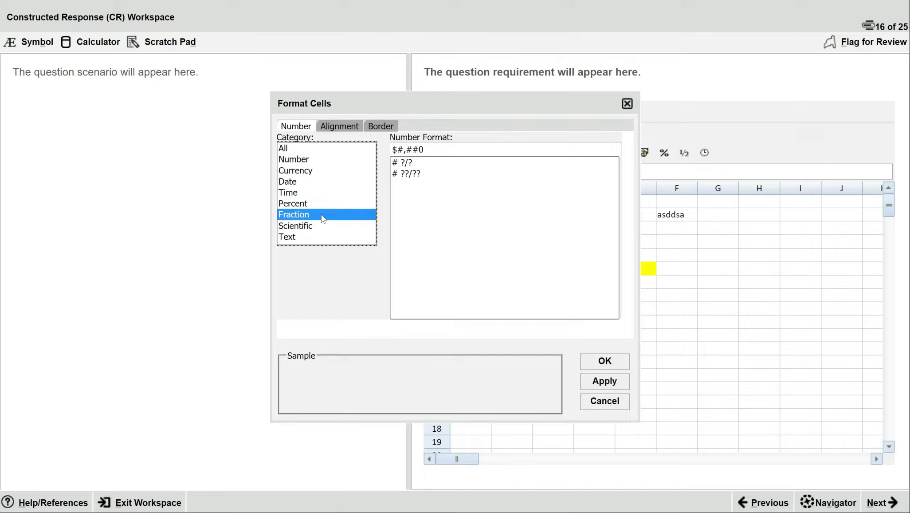
pyautogui.click(320, 227)
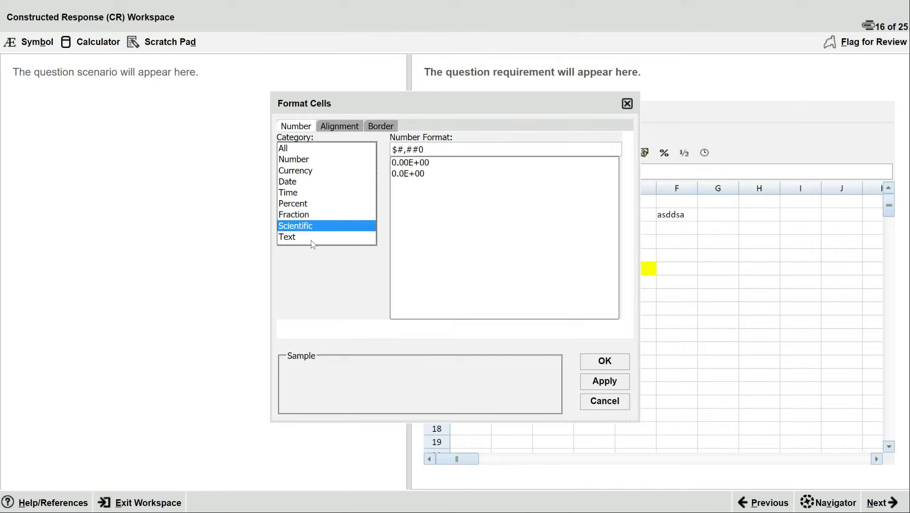
pyautogui.click(313, 240)
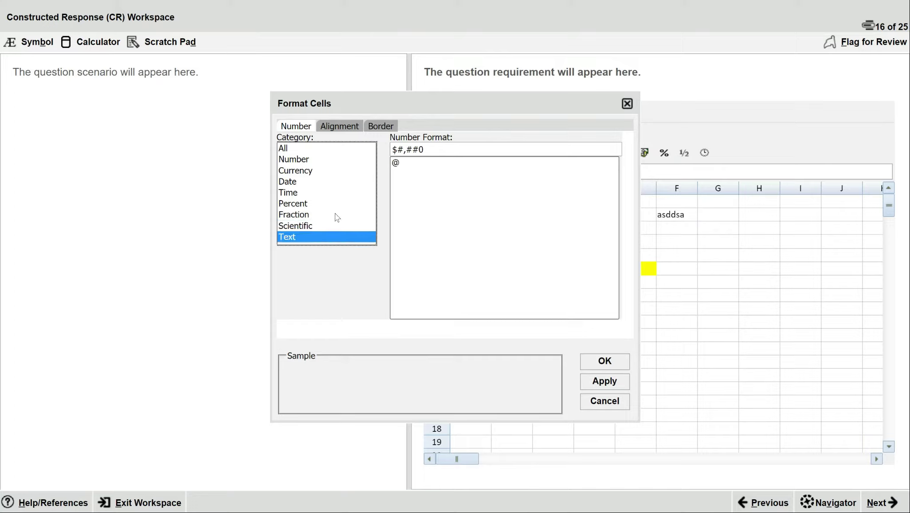
pyautogui.click(627, 105)
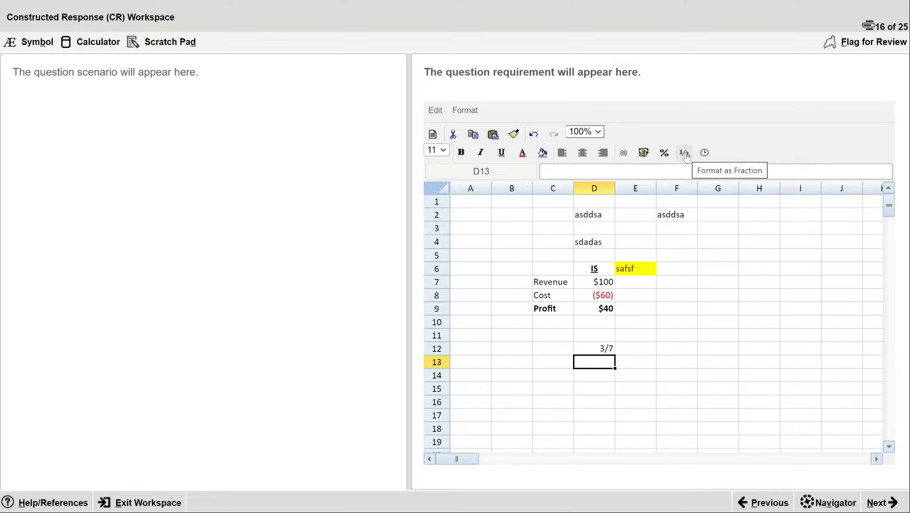
pyautogui.click(473, 110)
pyautogui.click(482, 129)
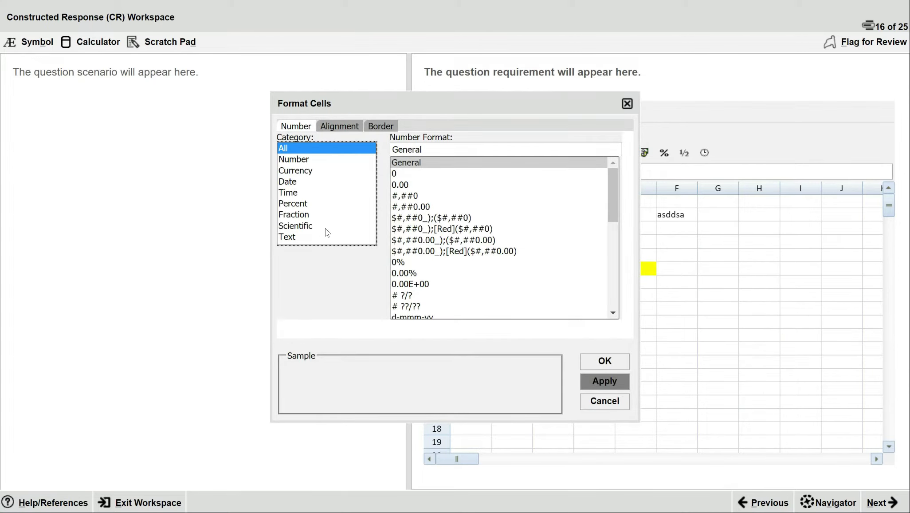
pyautogui.click(627, 104)
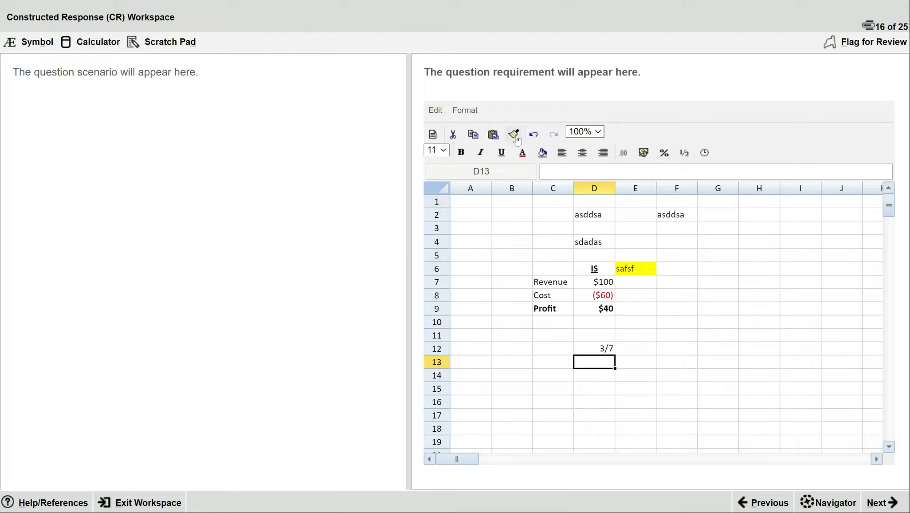
# Enter the heading PIS in cell G6, in the same row as the IS heading
pyautogui.click(693, 274)
pyautogui.press('Left')
pyautogui.press('Left')
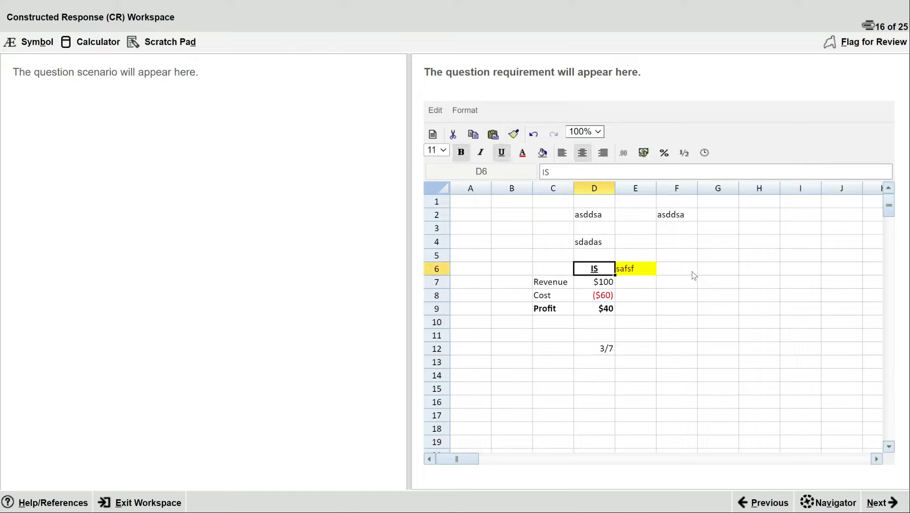
pyautogui.press('Down')
pyautogui.press('Right')
pyautogui.press('Right')
pyautogui.press('Up')
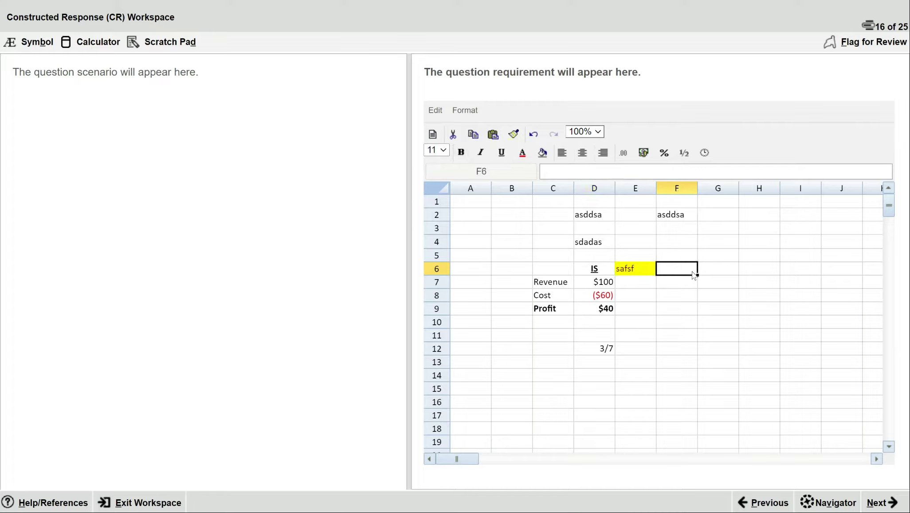
pyautogui.press('Right')
pyautogui.write('PIS')
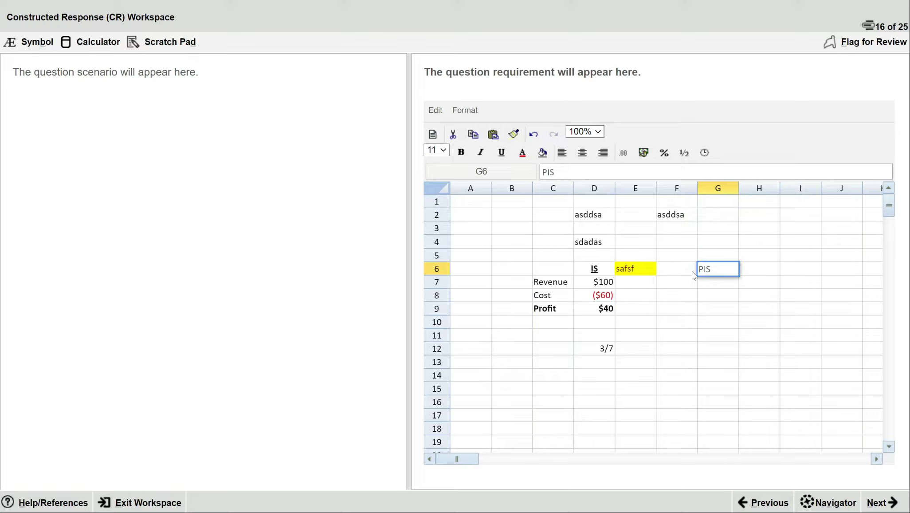
pyautogui.press('Return')
# Enter the row labels Revenue, Cost and Profit in cells F7 to F9
pyautogui.press('Left')
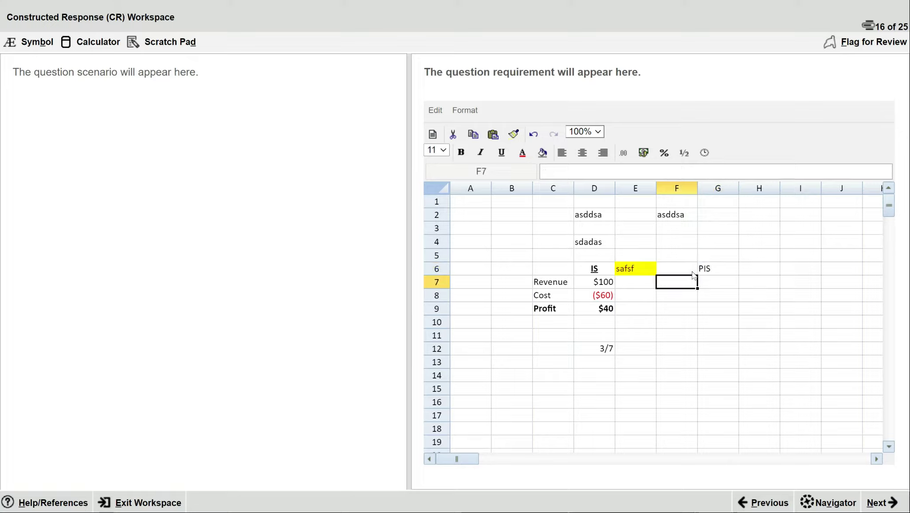
pyautogui.write('Revenue')
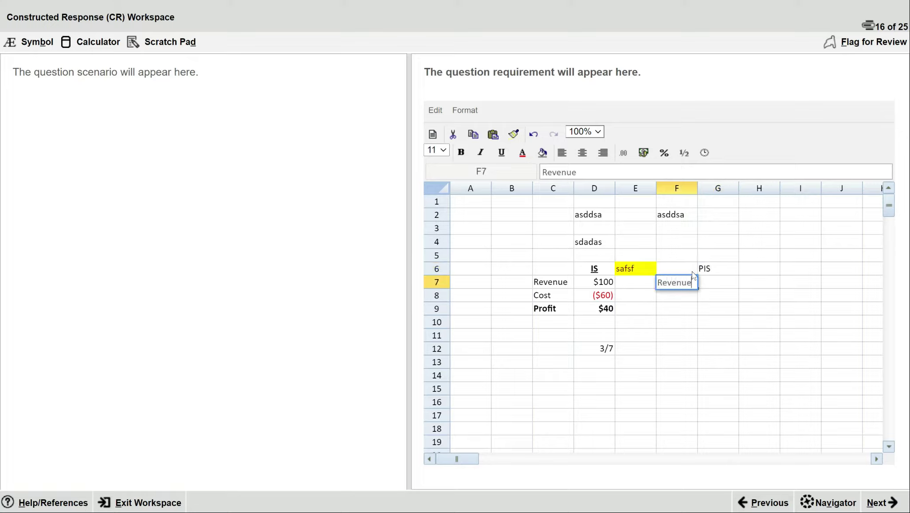
pyautogui.press('Return')
pyautogui.write('Cost')
pyautogui.press('Return')
pyautogui.write('Profit')
pyautogui.press('Tab')
# Enter a revenue of 80 in G7 and a cost of -50 in G8 under the PIS heading
pyautogui.press('Up')
pyautogui.press('Up')
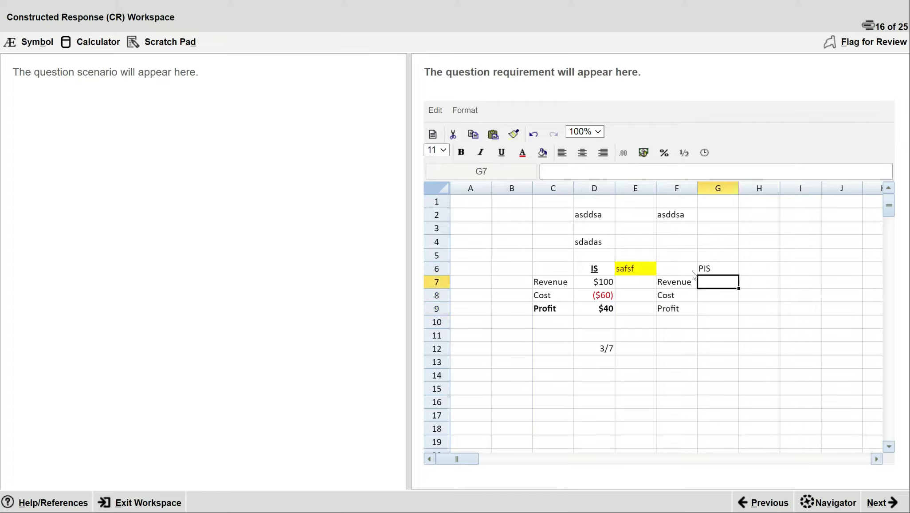
pyautogui.write('80')
pyautogui.press('Return')
pyautogui.write('-50')
pyautogui.press('Return')
# Calculate the PIS profit in G9 with the formula =G7+G8
pyautogui.write('=')
pyautogui.press('Up')
pyautogui.press('Up')
pyautogui.write('+')
pyautogui.press('Up')
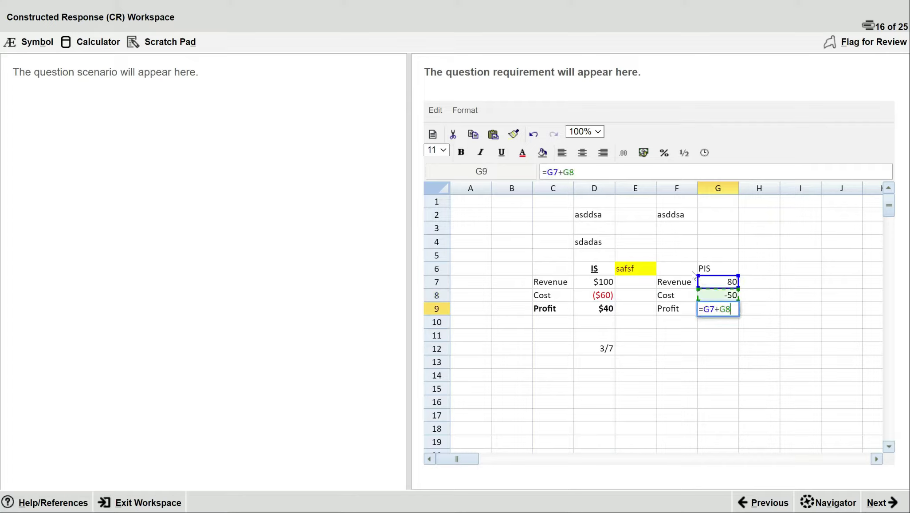
pyautogui.press('Return')
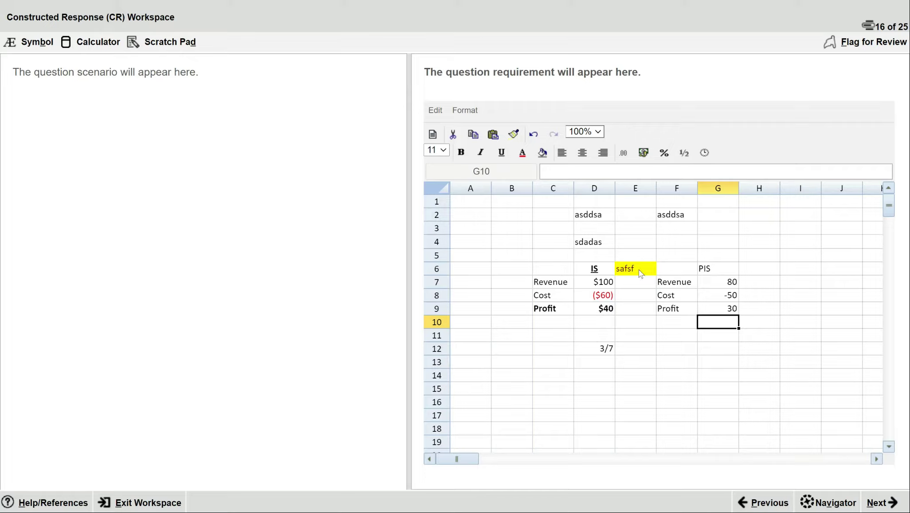
# Copy the formatting of the IS table in C6:D9 onto the PIS table in F6:G9 with the format painter
pyautogui.moveTo(538, 269); pyautogui.dragTo(586, 309)
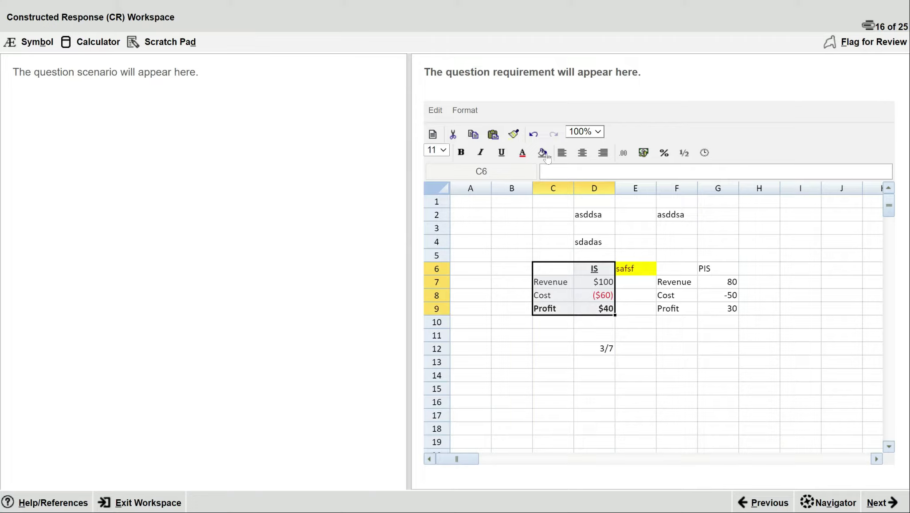
pyautogui.click(515, 136)
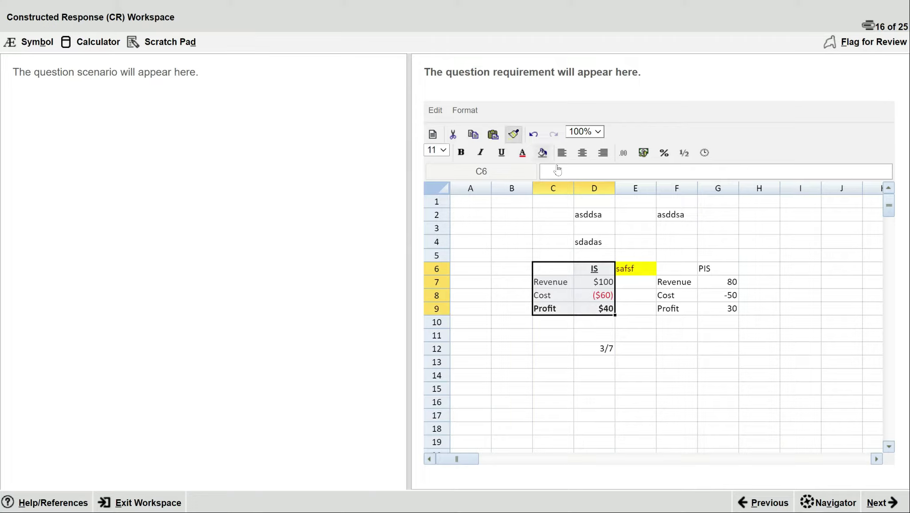
pyautogui.moveTo(678, 272)
pyautogui.mouseDown()
pyautogui.moveTo(704, 298)
pyautogui.moveTo(701, 318)
pyautogui.mouseUp()
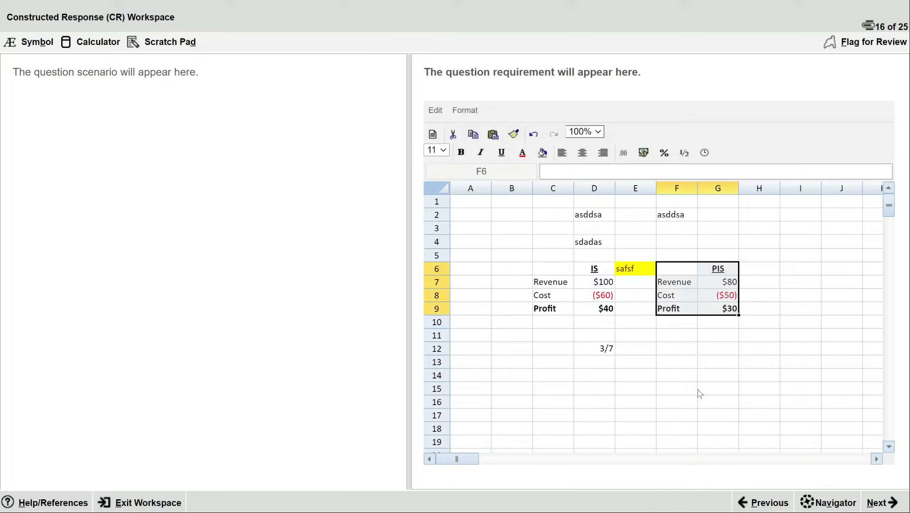
# Compare the formatting and contents of the IS and PIS tables cell by cell, covering the headings, amounts and Profit rows
pyautogui.press('Left')
pyautogui.press('Left')
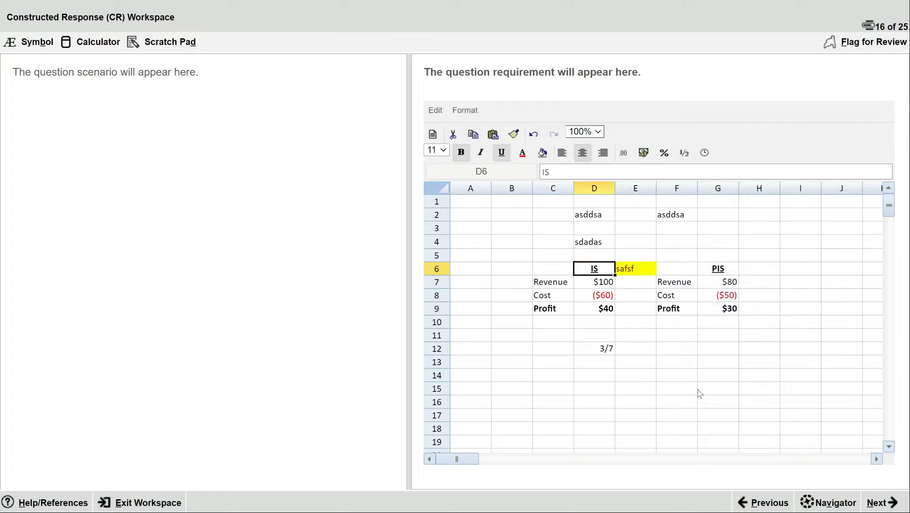
pyautogui.press('Right')
pyautogui.press('Right')
pyautogui.press('Right')
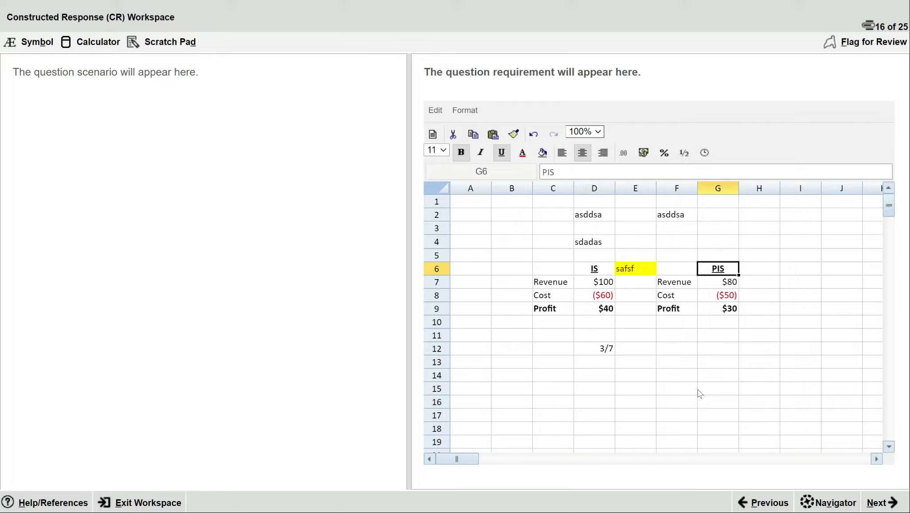
pyautogui.press('Down')
pyautogui.press('Down')
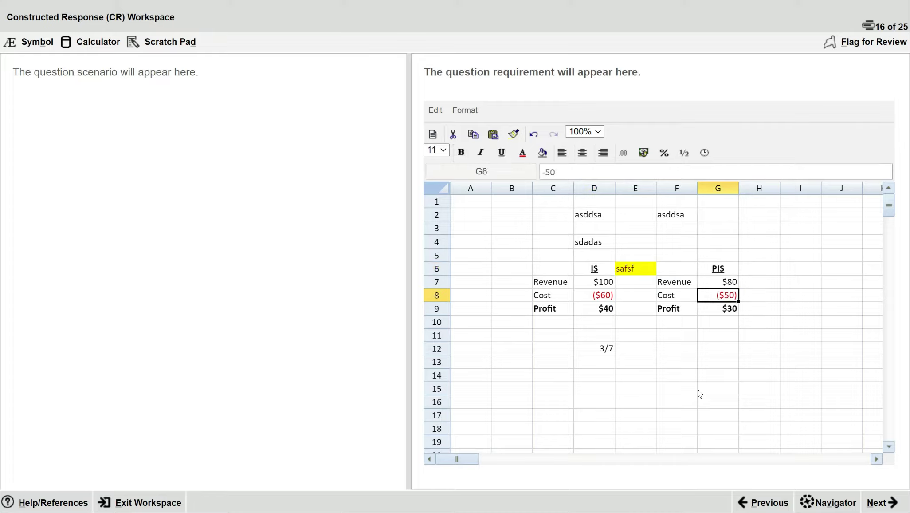
pyautogui.press('Up')
pyautogui.press('Down')
pyautogui.press('Down')
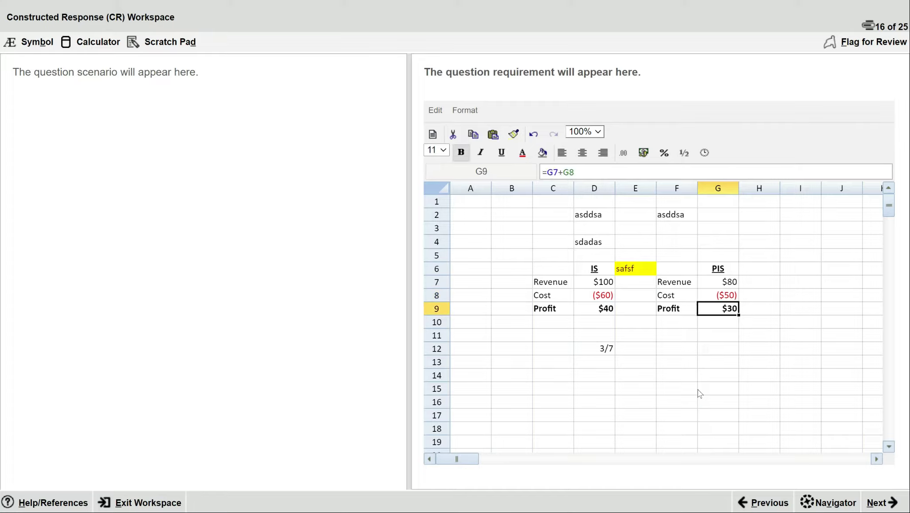
pyautogui.press('Left')
pyautogui.press('Left')
pyautogui.press('Left')
pyautogui.press('Left')
pyautogui.press('Right')
pyautogui.press('Right')
pyautogui.press('Right')
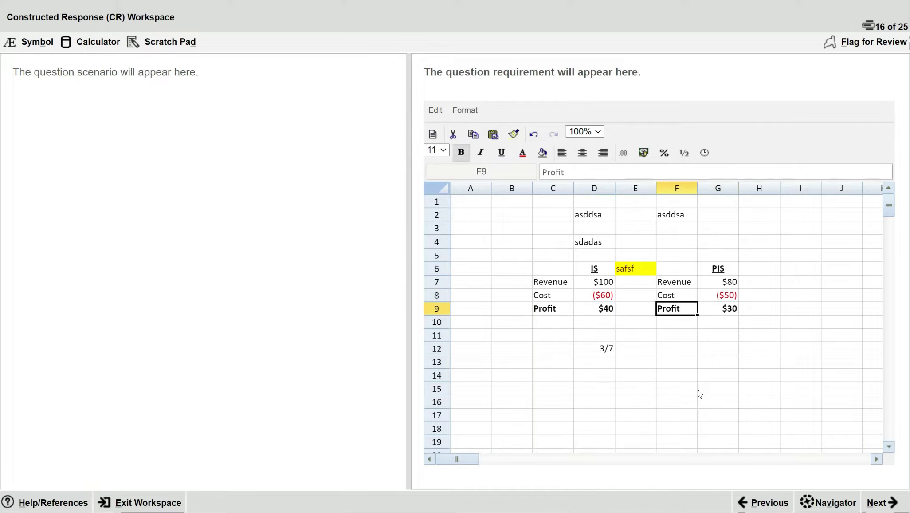
pyautogui.press('Right')
pyautogui.press('Left')
pyautogui.press('Left')
pyautogui.press('Left')
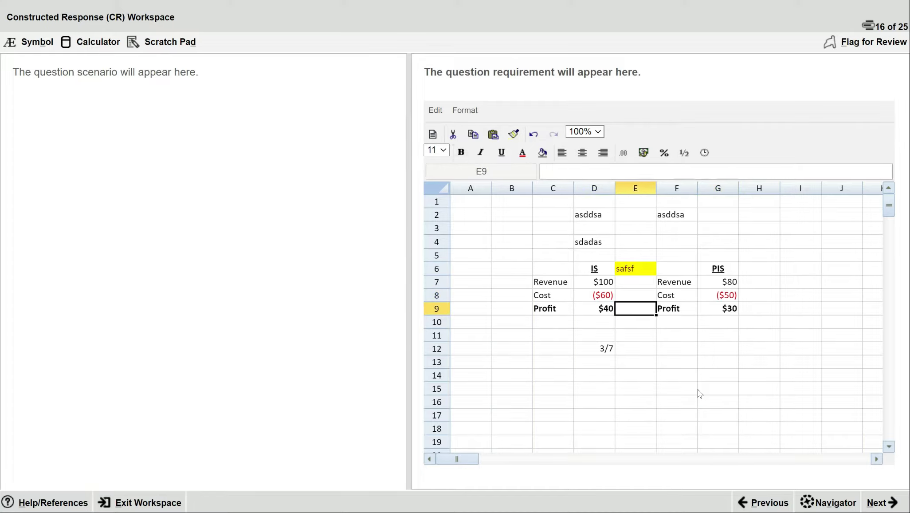
pyautogui.press('Up')
pyautogui.press('Up')
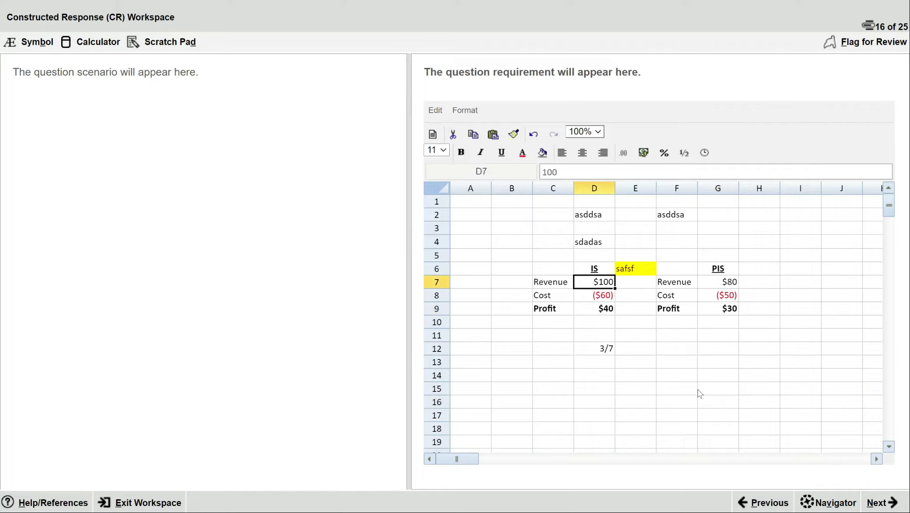
# Compare the formatted IS block in C6:D9 with the matching PIS block in F6:G9 by highlighting each range
pyautogui.press('Right')
pyautogui.press('Left')
pyautogui.press('Left')
pyautogui.press('Up')
pyautogui.hotkey('shift', 'Right')
pyautogui.hotkey('shift', 'Down')
pyautogui.hotkey('shift', 'Down')
pyautogui.hotkey('shift', 'Down')
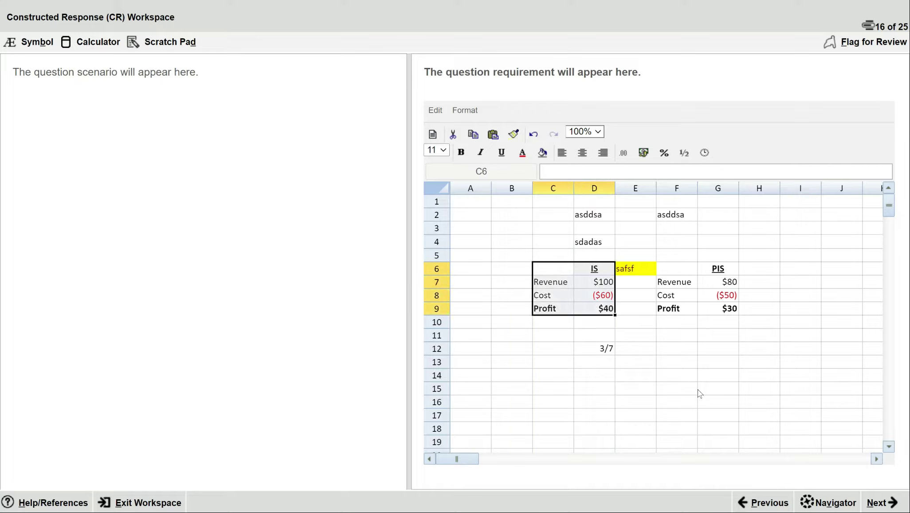
pyautogui.press('Right')
pyautogui.press('Right')
pyautogui.press('Right')
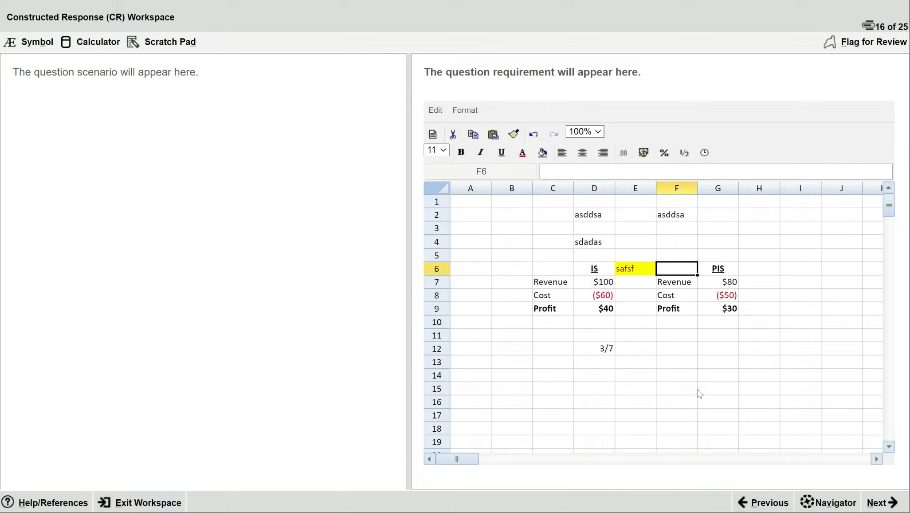
pyautogui.hotkey('shift', 'Right')
pyautogui.hotkey('shift', 'Down')
pyautogui.hotkey('shift', 'Down')
pyautogui.hotkey('shift', 'Down')
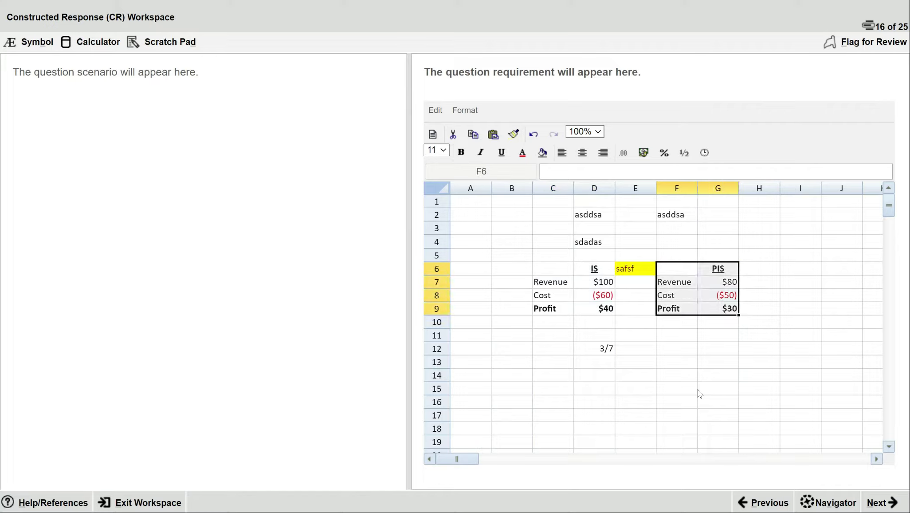
# Copy the yellow fill of E6 onto the text in F2 with the format painter
pyautogui.press('Left')
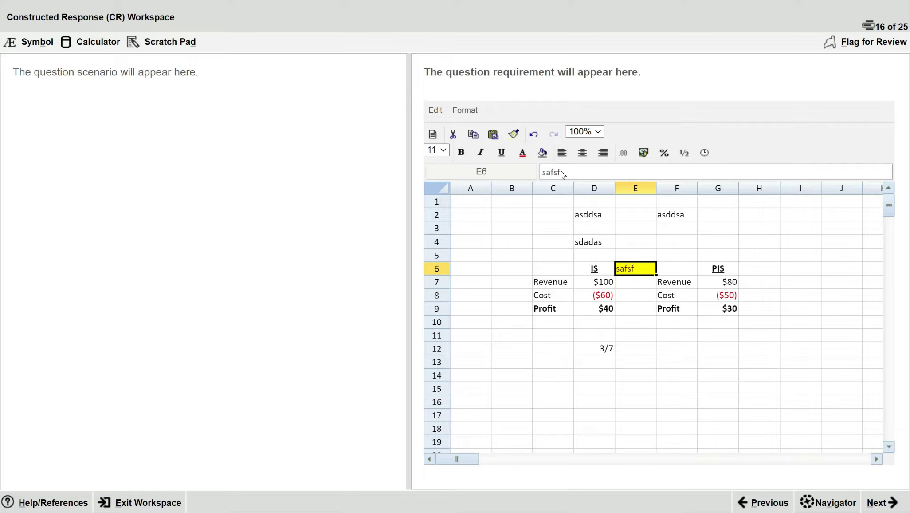
pyautogui.click(514, 135)
pyautogui.click(671, 217)
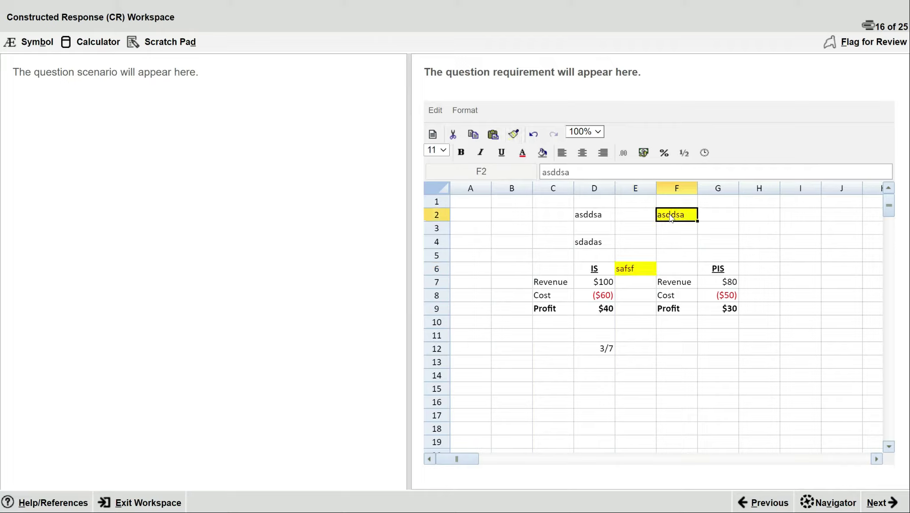
pyautogui.click(676, 243)
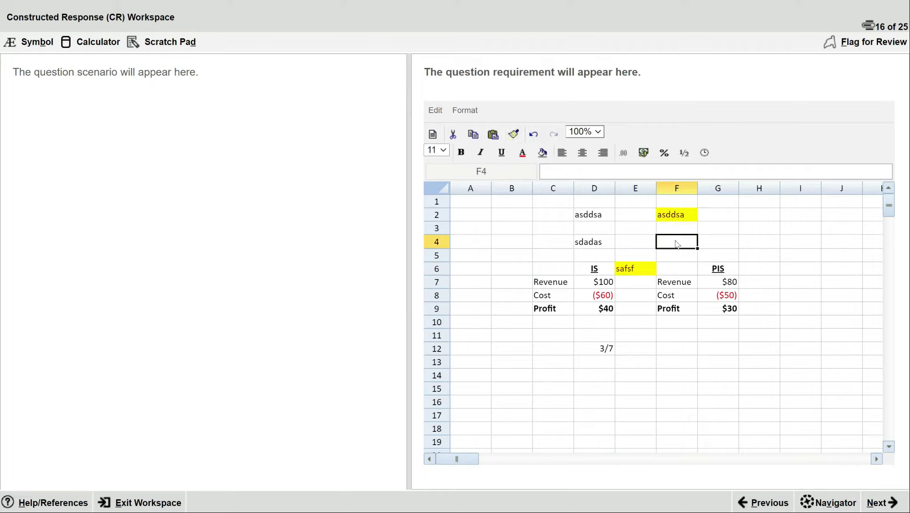
pyautogui.click(650, 269)
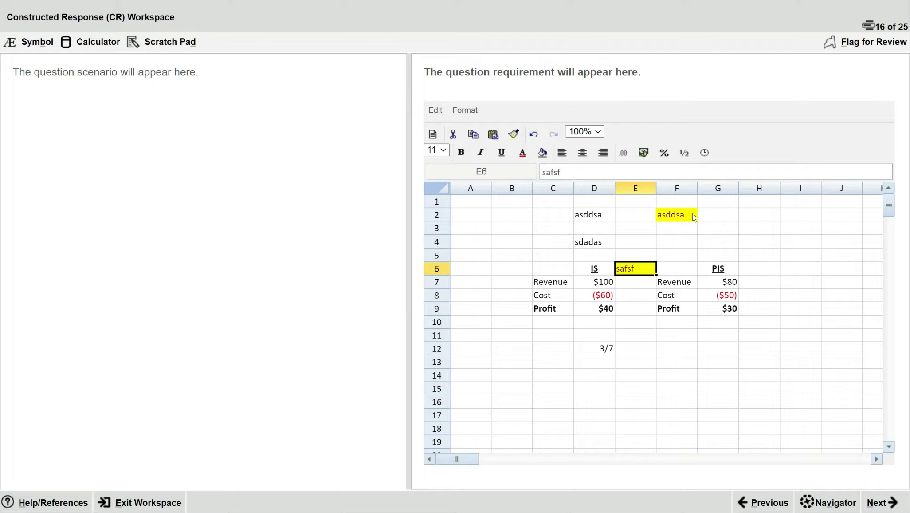
# Review the number and alignment options in the Format Cells dialog for E9 without changing anything
pyautogui.press('Down')
pyautogui.press('Down')
pyautogui.press('Down')
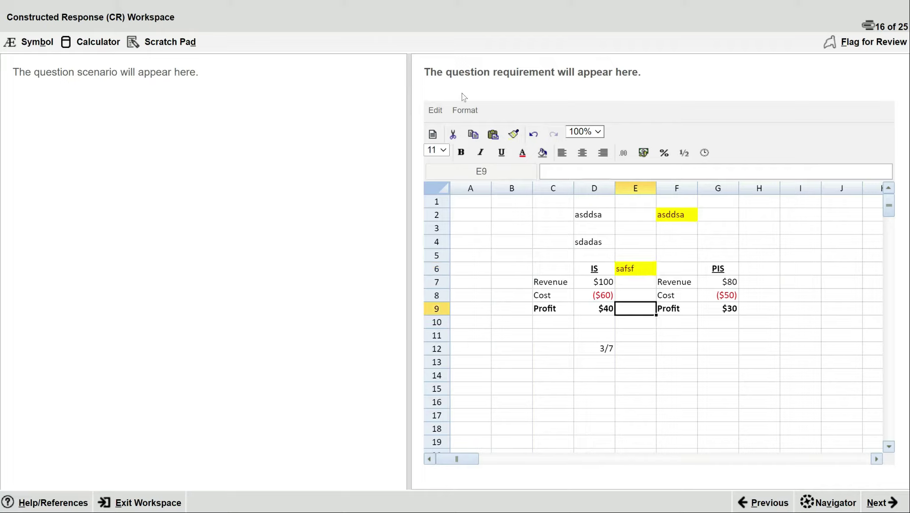
pyautogui.click(473, 106)
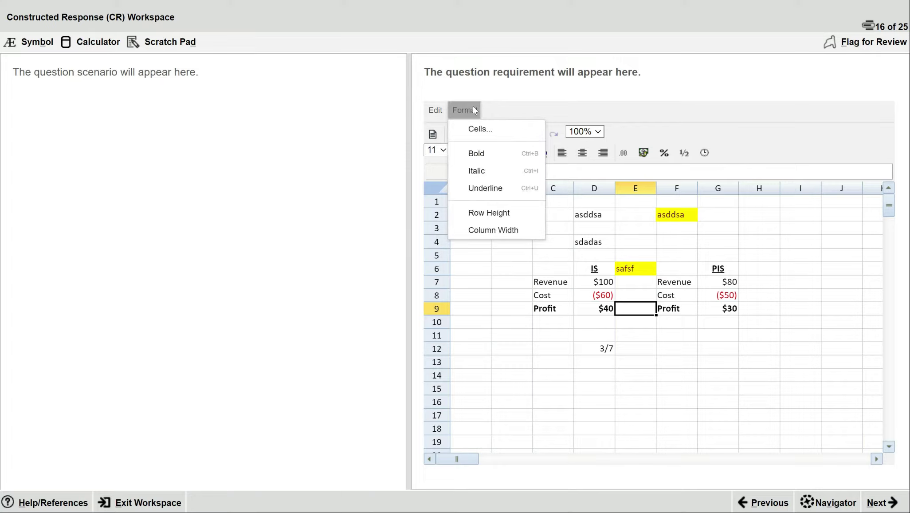
pyautogui.click(472, 131)
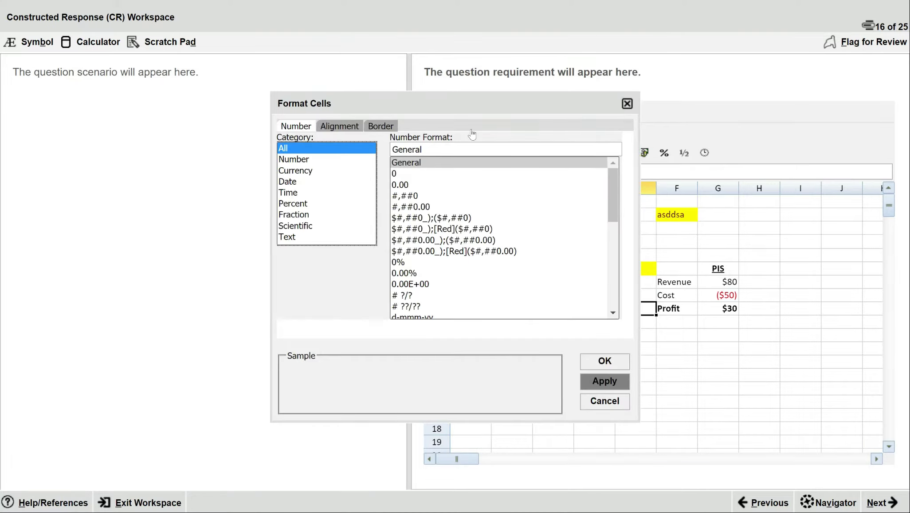
pyautogui.click(353, 131)
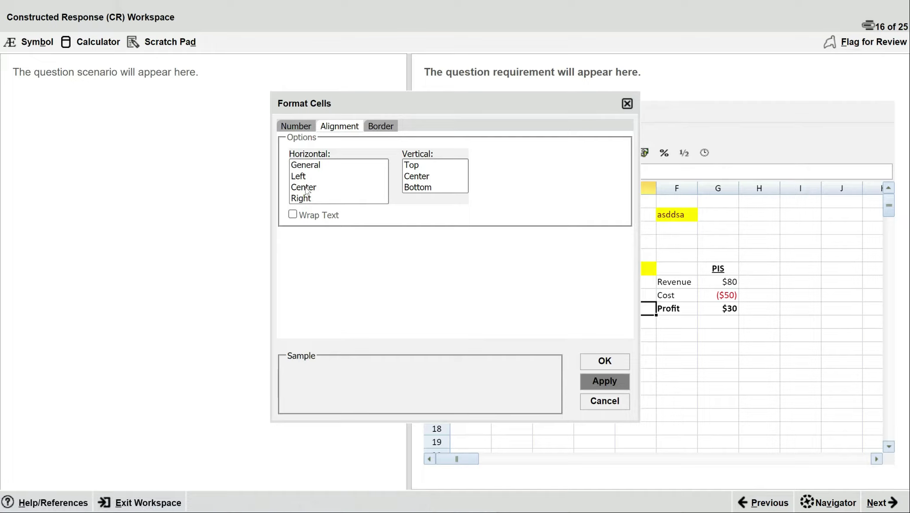
pyautogui.moveTo(492, 98); pyautogui.dragTo(344, 111)
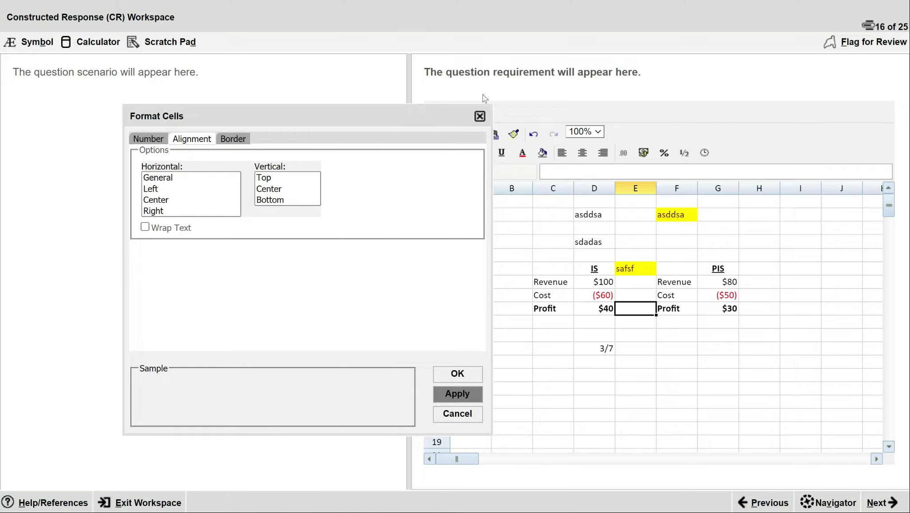
pyautogui.click(481, 116)
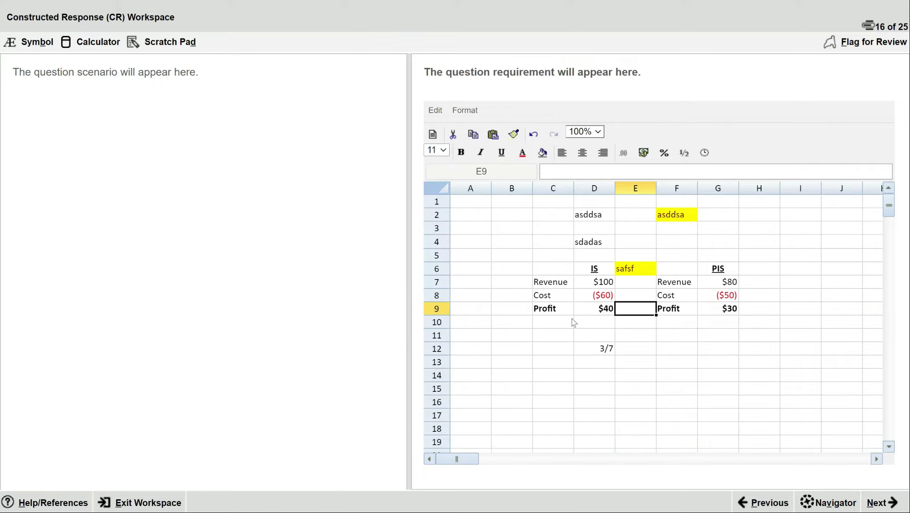
# Enter the sample text "sfhkfh fsakhfk faskhfakhf afsakfha" in C15
pyautogui.click(560, 384)
pyautogui.press('Down')
pyautogui.write('sfhkfh')
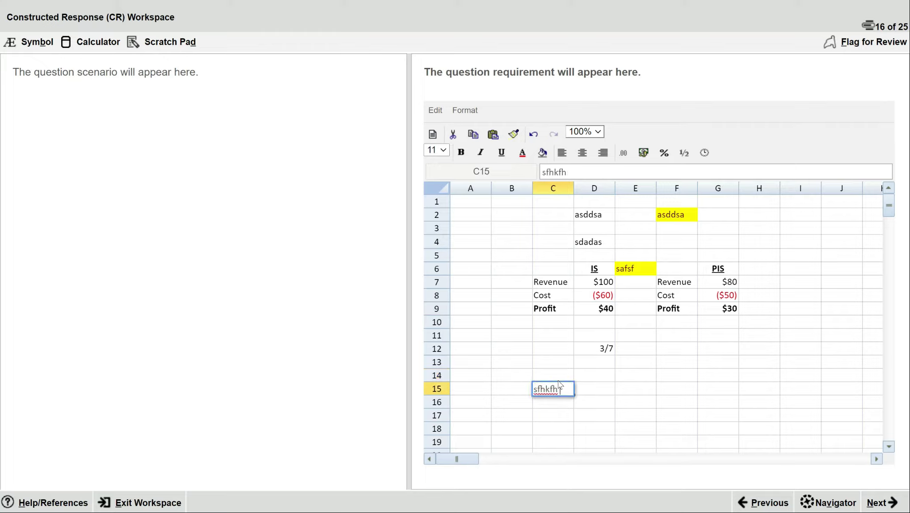
pyautogui.write(' fsakhfk faskhfakhf afsakfha')
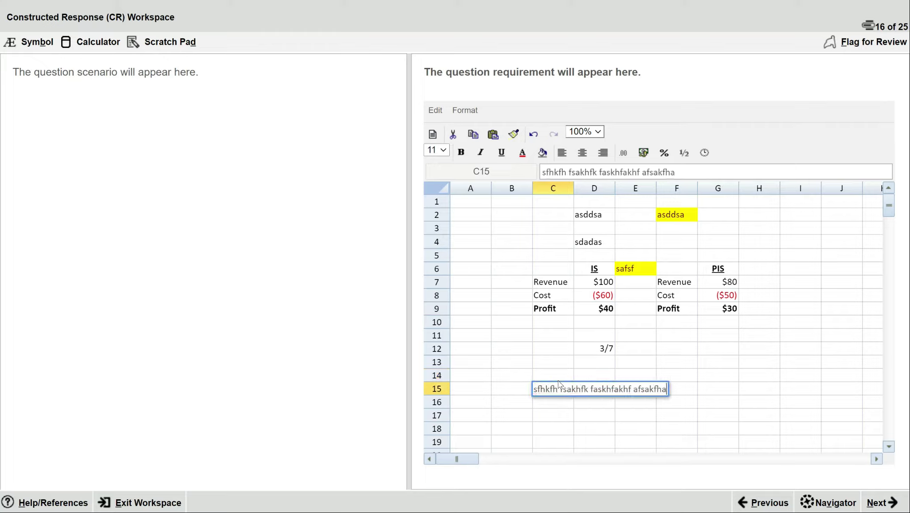
pyautogui.press('Return')
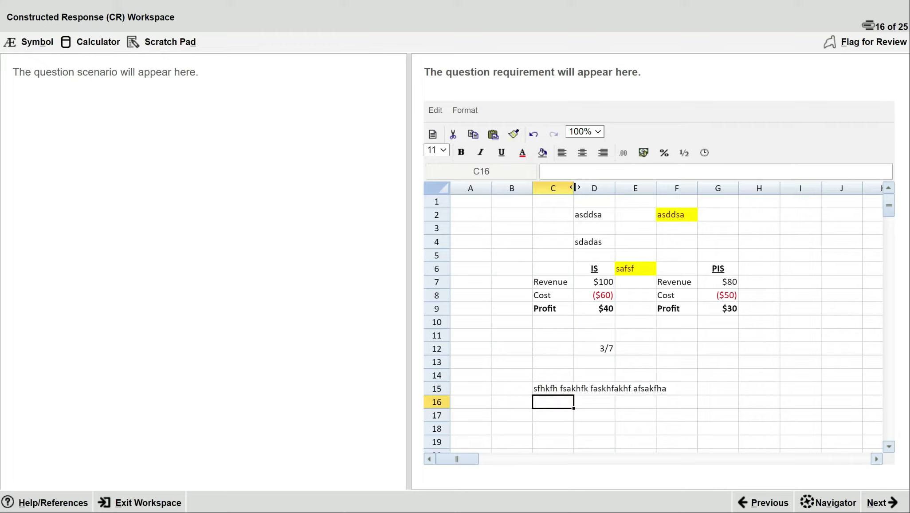
# Widen column C to fit the whole C15 text, and narrow it back to slightly wider than the neighbouring columns
pyautogui.moveTo(575, 187); pyautogui.dragTo(668, 192)
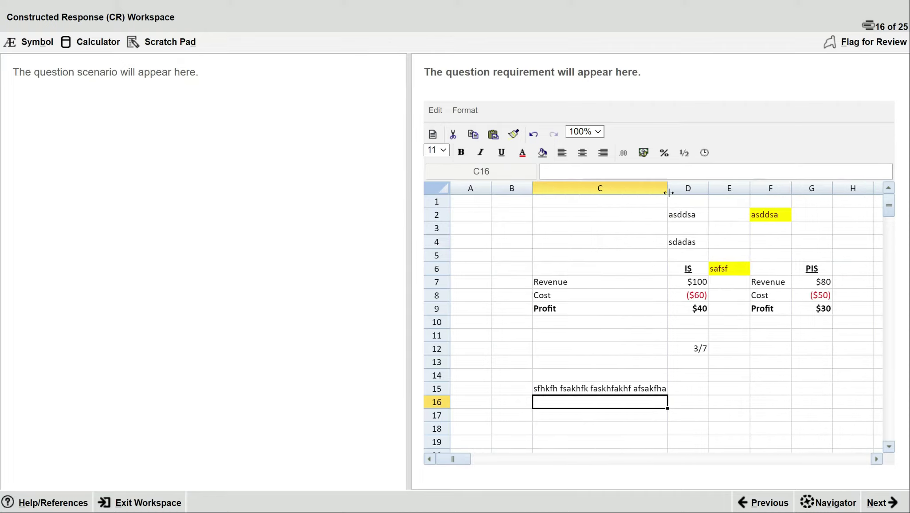
pyautogui.click(599, 286)
pyautogui.moveTo(600, 304); pyautogui.dragTo(602, 314)
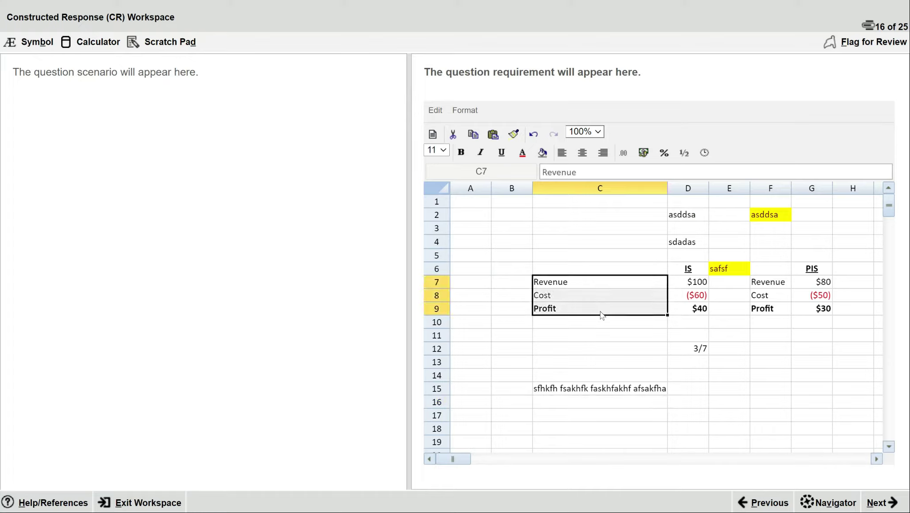
pyautogui.moveTo(692, 281); pyautogui.dragTo(693, 310)
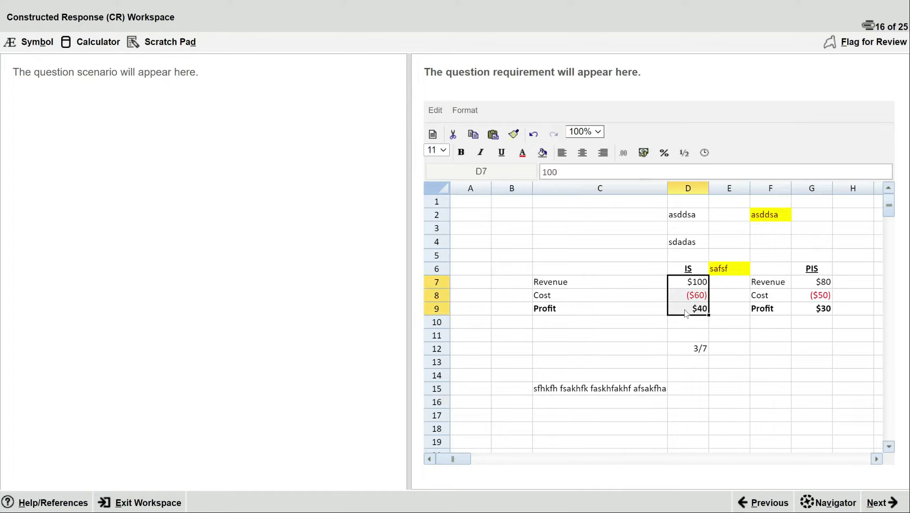
pyautogui.click(646, 387)
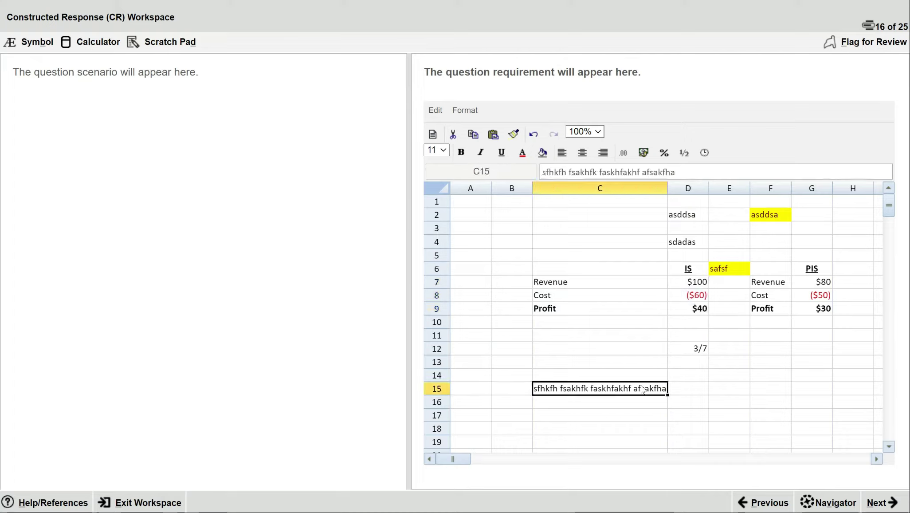
pyautogui.moveTo(667, 188); pyautogui.dragTo(582, 210)
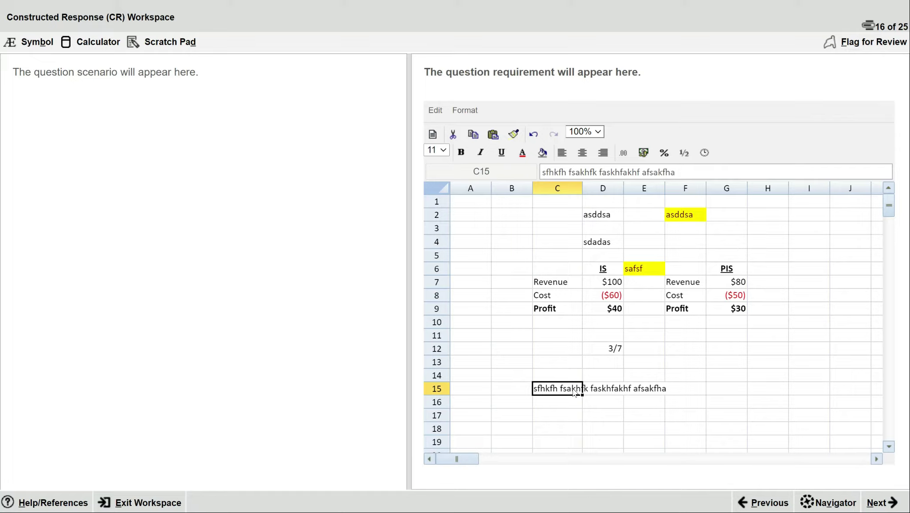
pyautogui.press('Down')
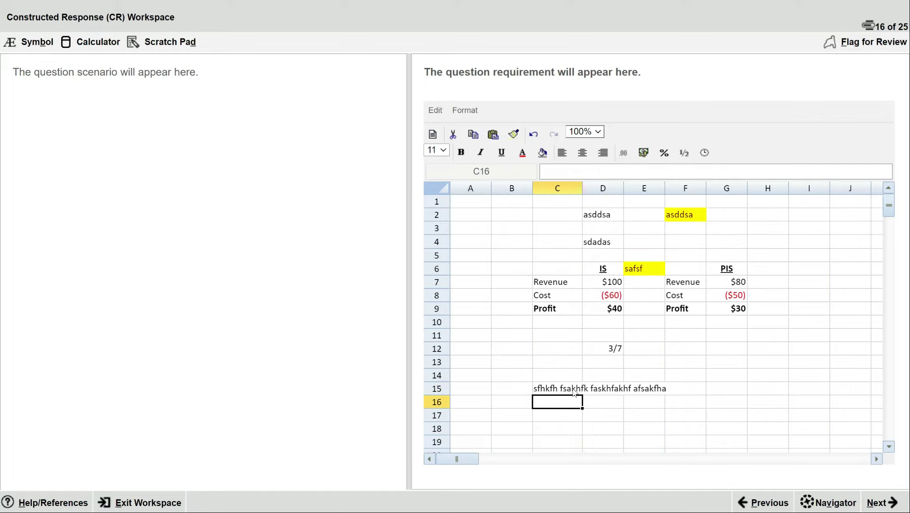
# Fill C15:C18 with the sample lines "sdajhd sjasdh sadjdash", "dsahjkdsa sdhasdh", "shadsh sahdash" and "sadhasd hsddha", replacing the existing C15 text
pyautogui.click(574, 391)
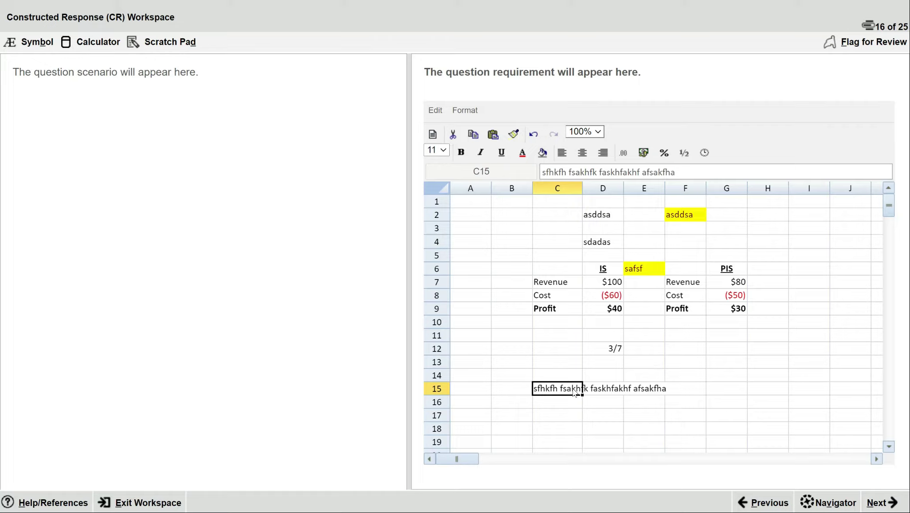
pyautogui.write('sdajhd sjasdh sadjdash')
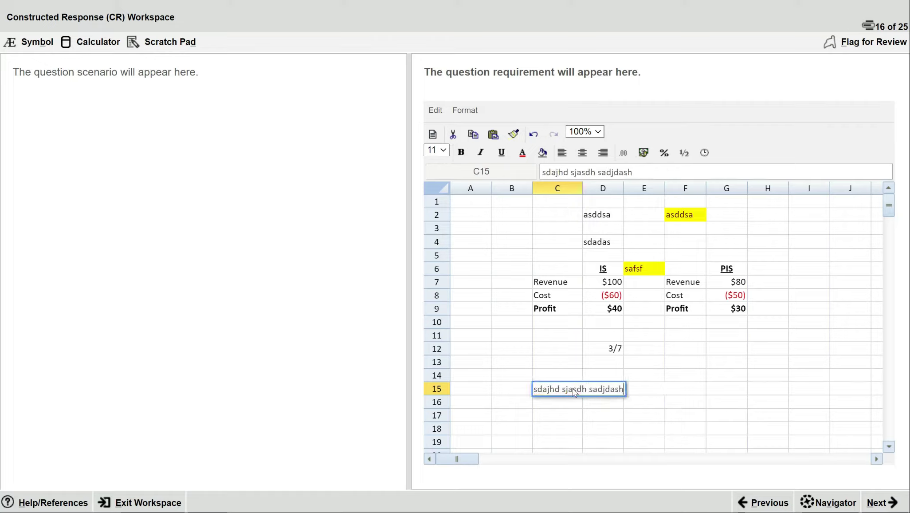
pyautogui.press('Return')
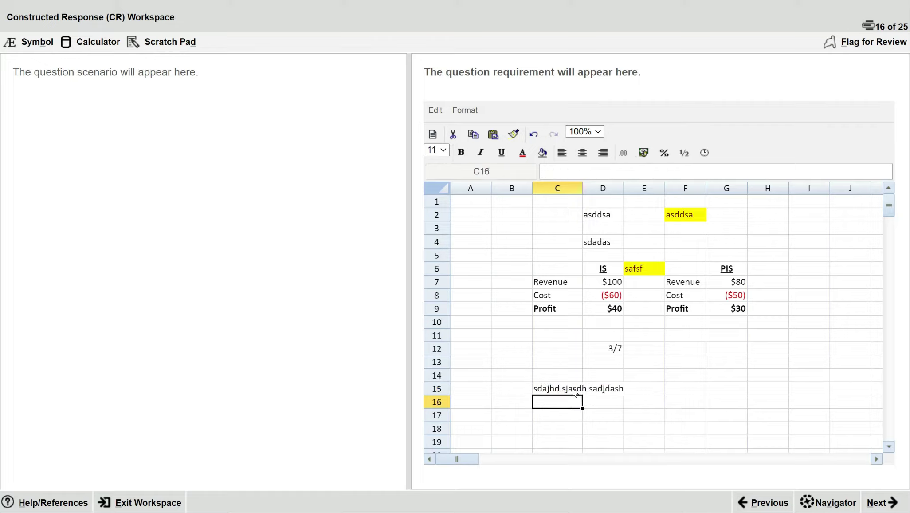
pyautogui.write('dsahjkdsa sdhasdh')
pyautogui.press('Return')
pyautogui.write('shadsh sahdash')
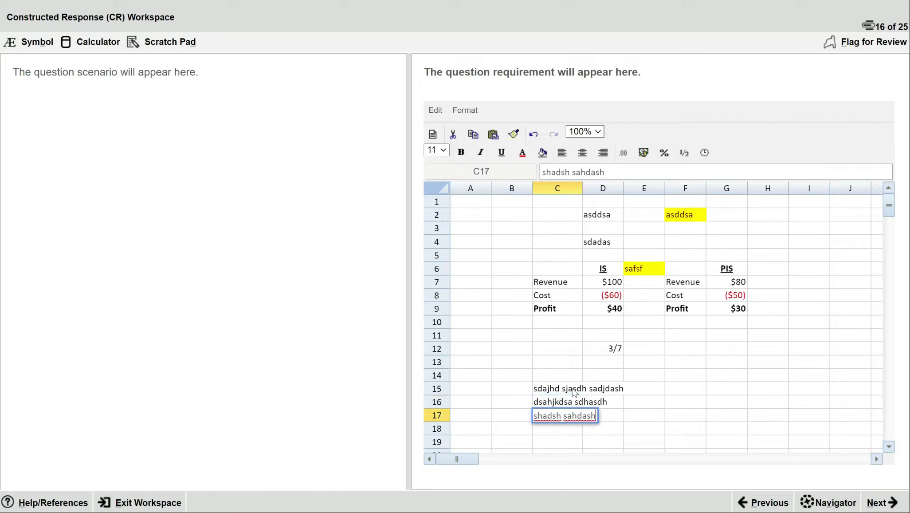
pyautogui.press('Return')
pyautogui.write('sadhasd hsddha')
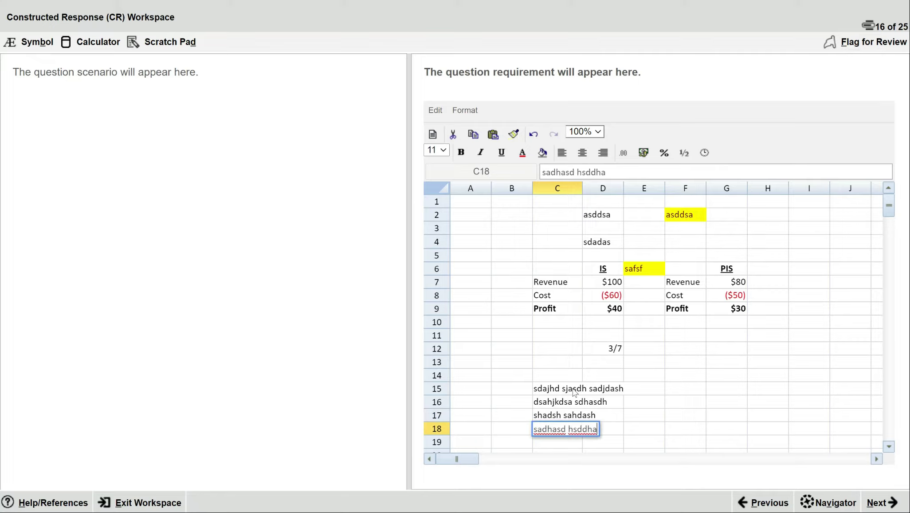
pyautogui.press('Return')
# Clear the four lines of sample text from C15:C18
pyautogui.press('Up')
pyautogui.press('Up')
pyautogui.press('Up')
pyautogui.press('Up')
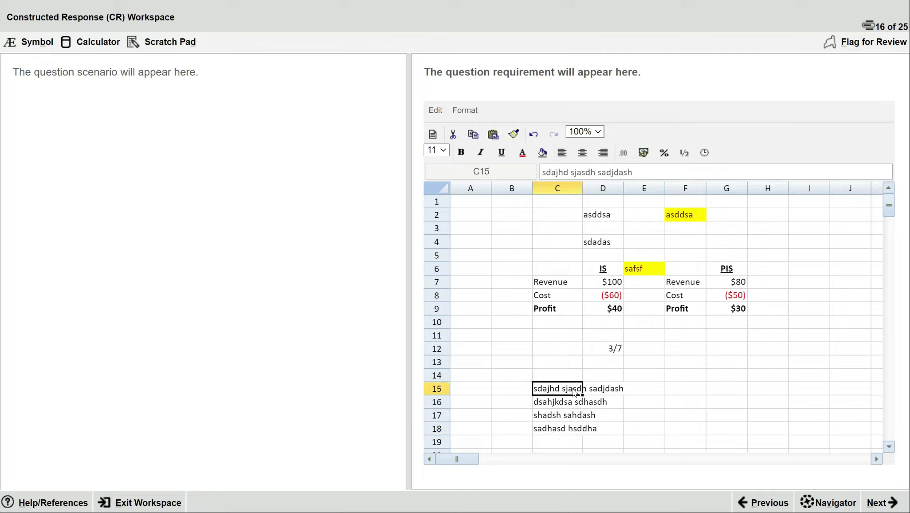
pyautogui.hotkey('shift', 'Down')
pyautogui.hotkey('shift', 'Down')
pyautogui.hotkey('shift', 'Down')
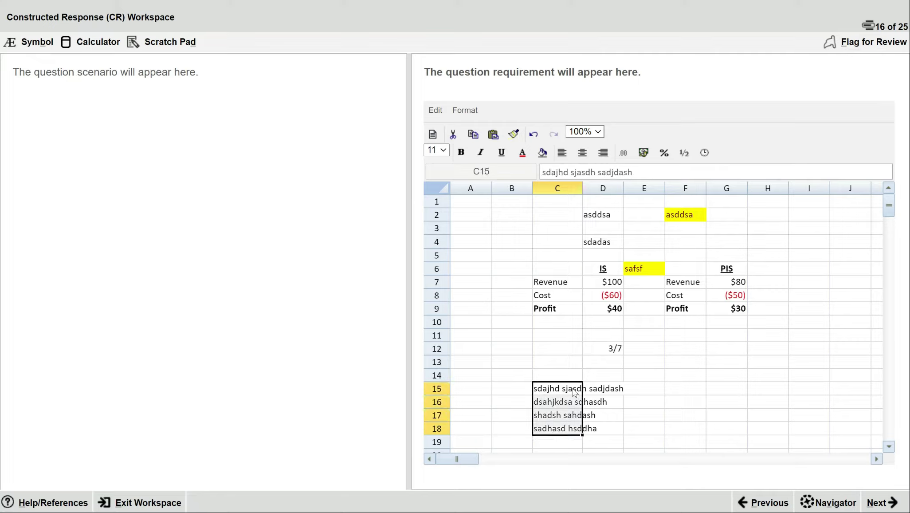
pyautogui.press('Delete')
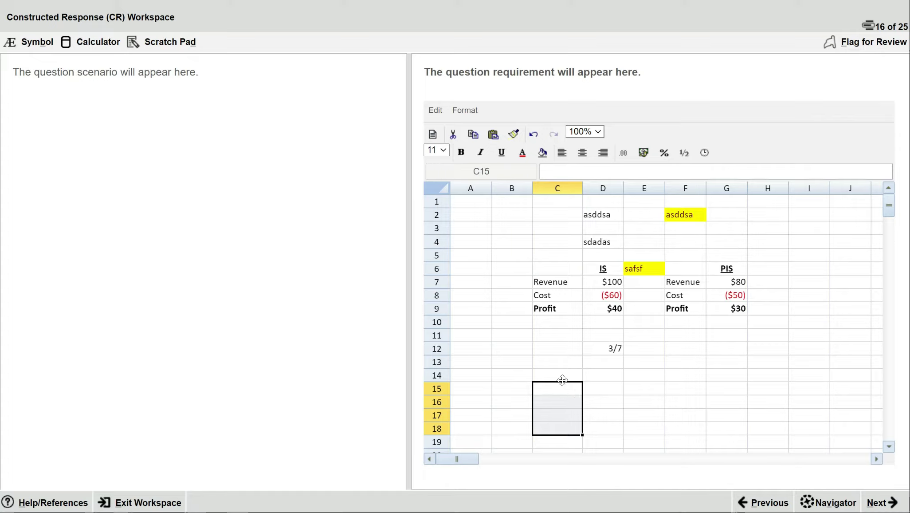
# Enter the shorter sample text "saafs sfsadf" in C15
pyautogui.click(563, 391)
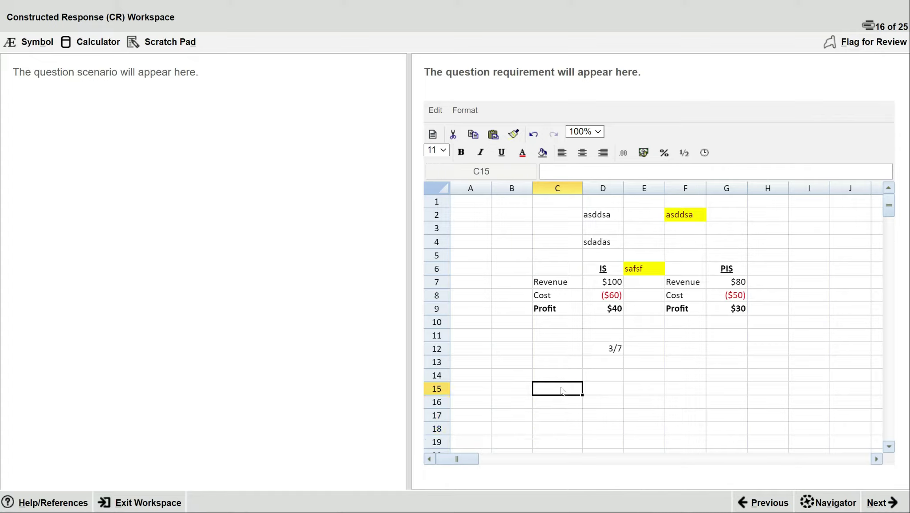
pyautogui.write('saafs sfsadf')
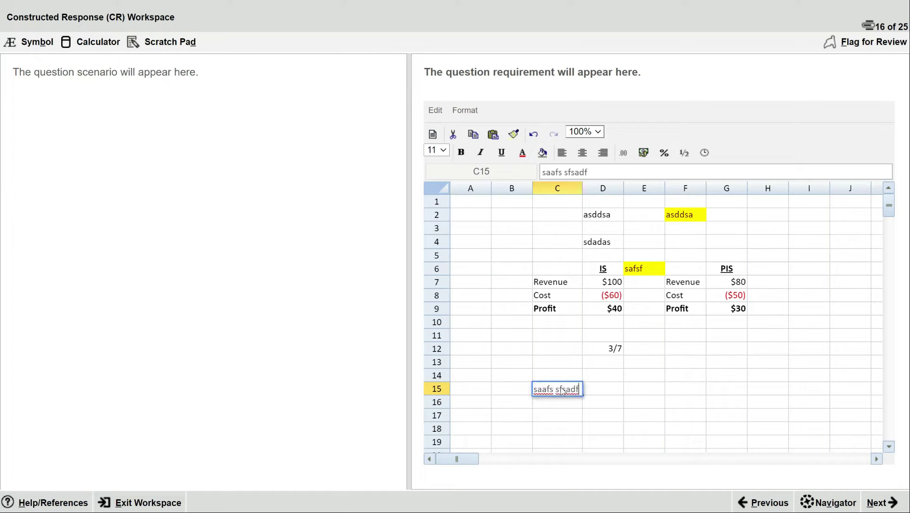
pyautogui.press('Tab')
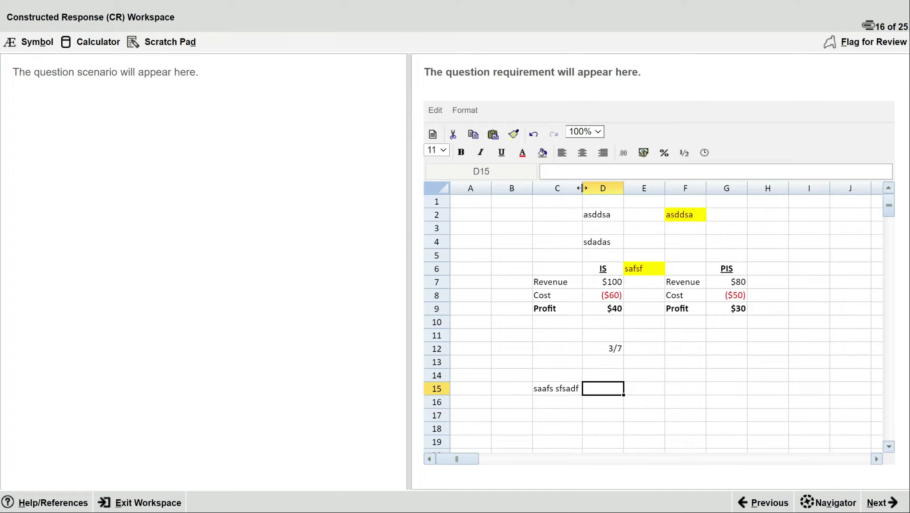
# Widen column C slightly, increase row 15 to nearly three times its height, and select C15
pyautogui.moveTo(582, 188)
pyautogui.mouseDown()
pyautogui.moveTo(634, 189)
pyautogui.moveTo(561, 199)
pyautogui.moveTo(588, 196)
pyautogui.mouseUp()
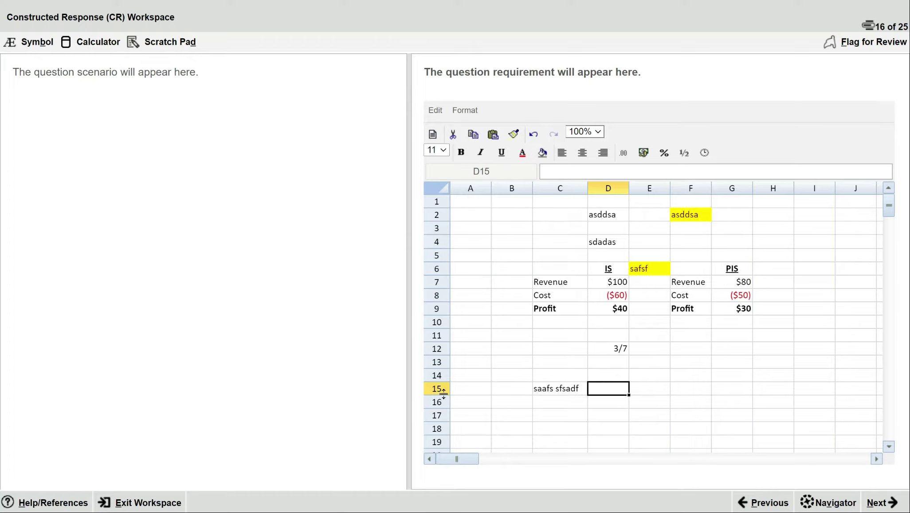
pyautogui.moveTo(443, 393); pyautogui.dragTo(439, 419)
pyautogui.click(564, 405)
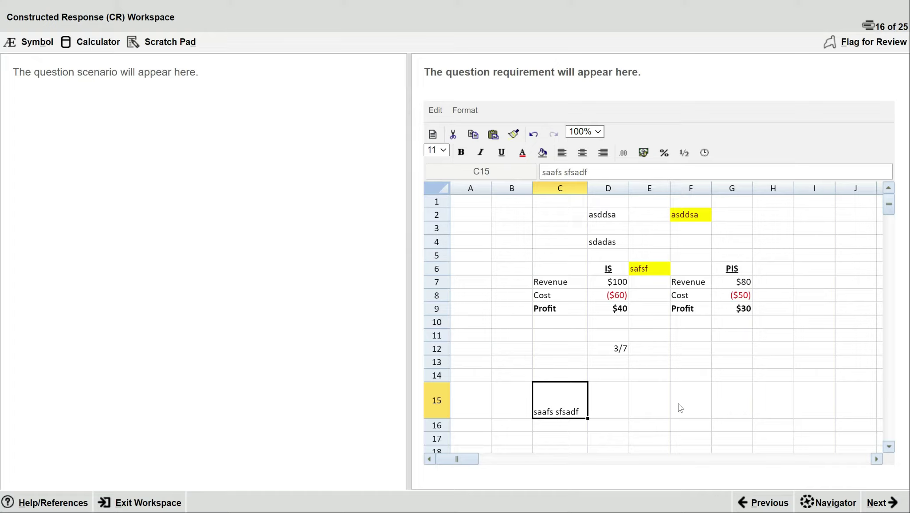
# Replace the text in C15 with "sdahasdk saksfhfsk asfkasghfak asffskfg afsksaf" and widen column C slightly
pyautogui.write('sdahasdk saksfhfsk asfkasghfak asffskfg afsksaf')
pyautogui.press('Return')
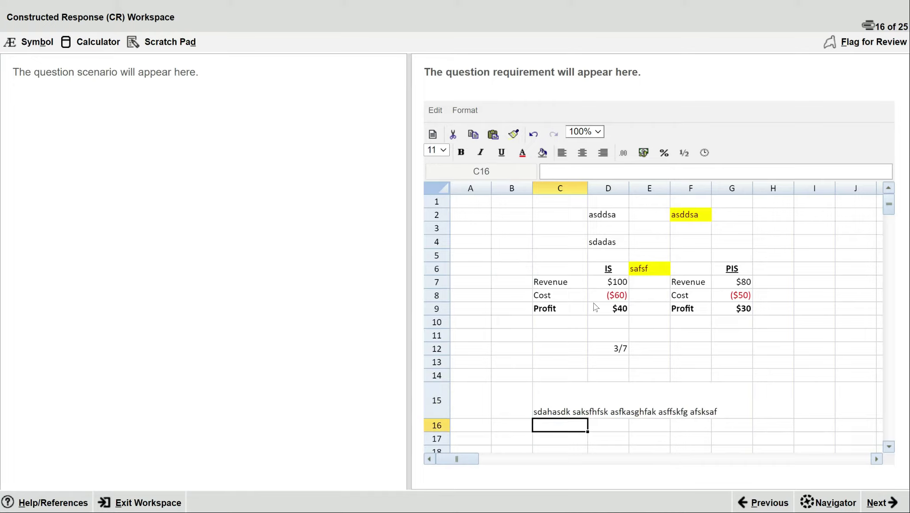
pyautogui.moveTo(588, 187); pyautogui.dragTo(597, 187)
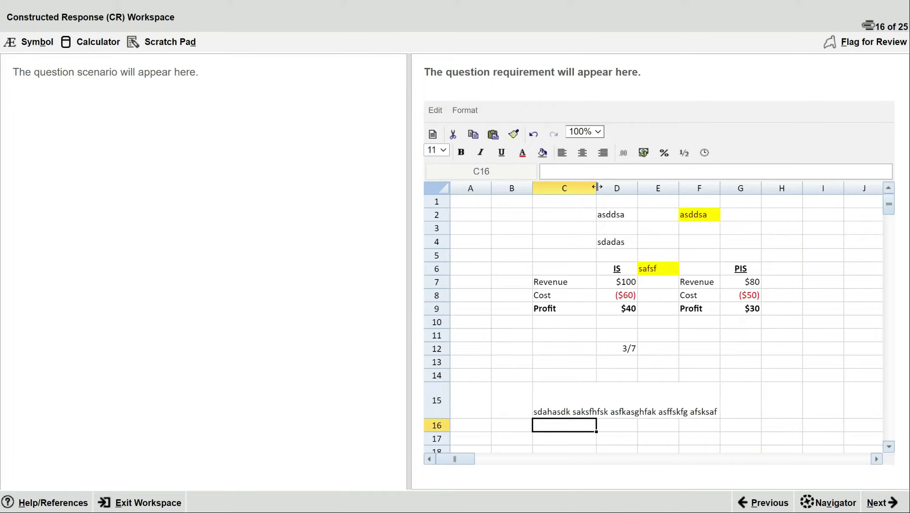
# Set the horizontal alignment of C15 to Left through the cell format settings
pyautogui.click(576, 399)
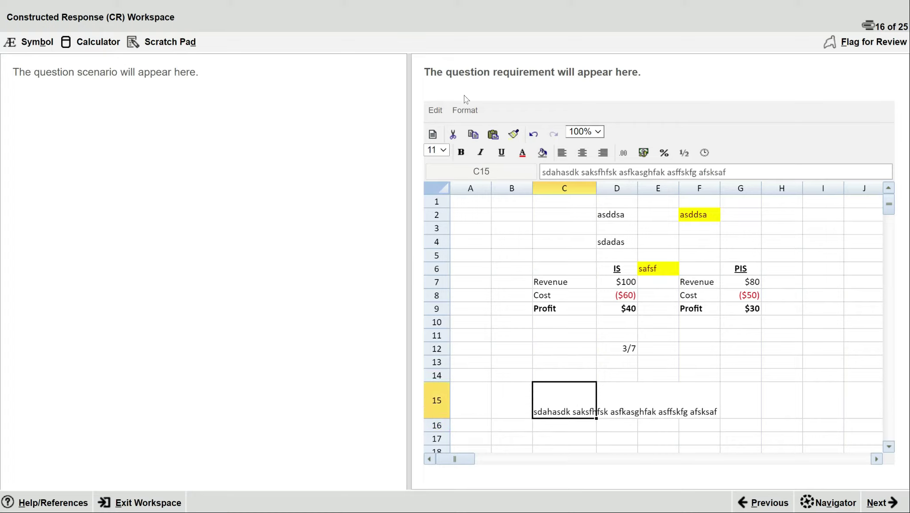
pyautogui.click(463, 110)
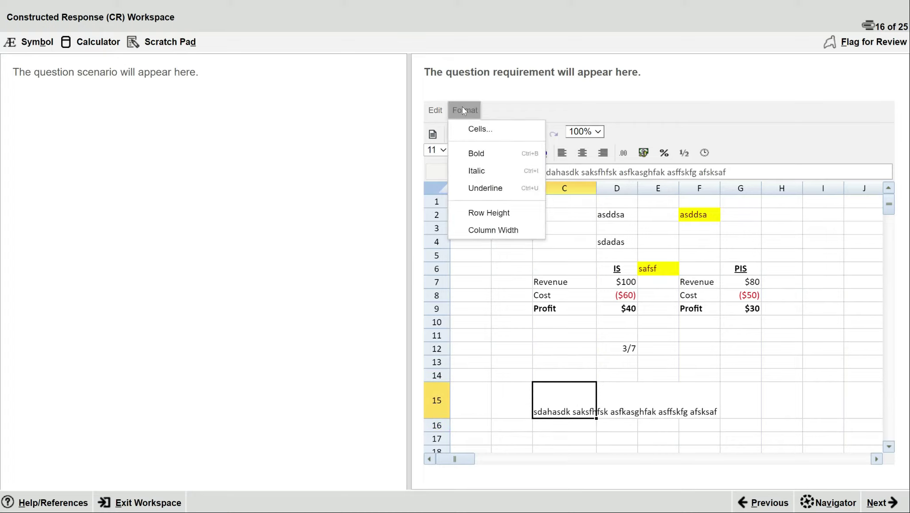
pyautogui.click(480, 129)
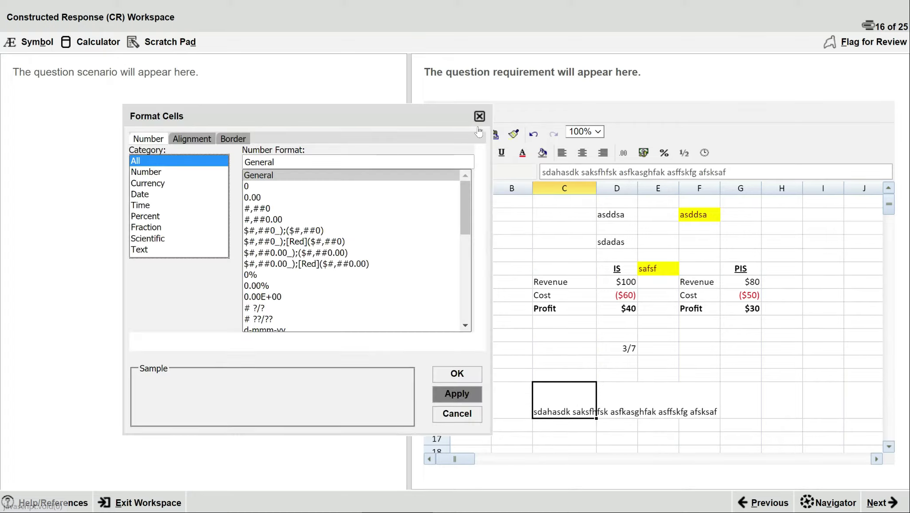
pyautogui.click(206, 140)
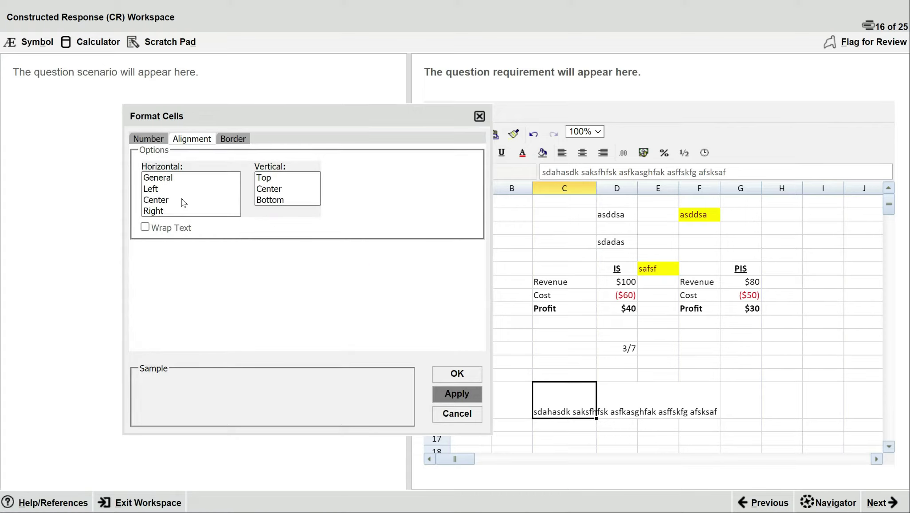
pyautogui.click(158, 190)
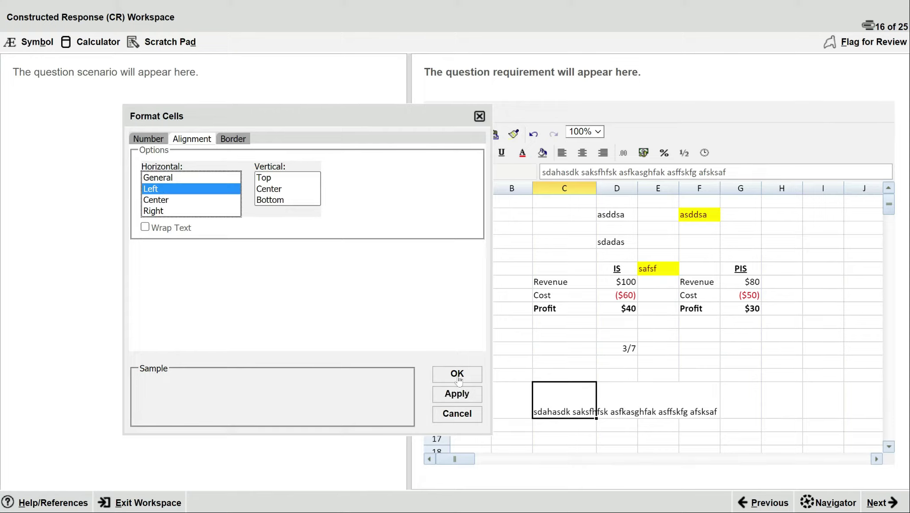
pyautogui.click(457, 394)
pyautogui.click(456, 375)
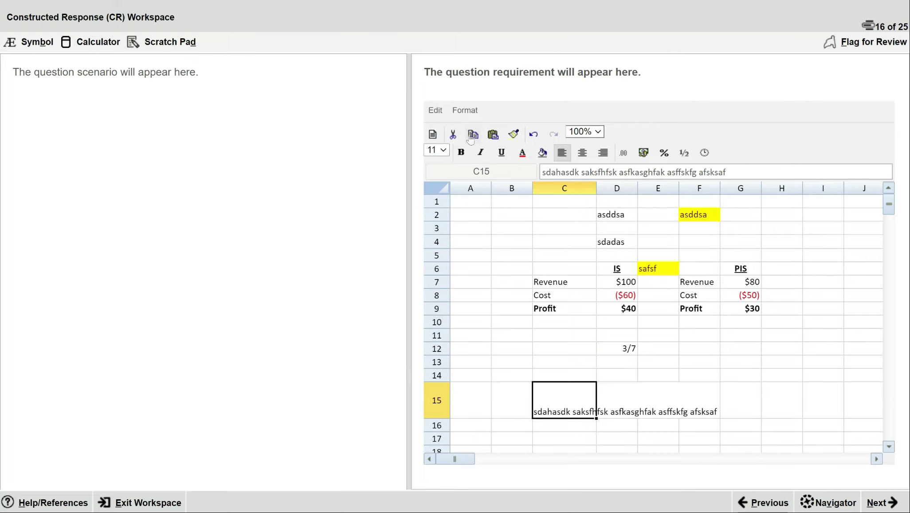
# Set the vertical alignment of C15 to Top through the cell format settings
pyautogui.click(463, 114)
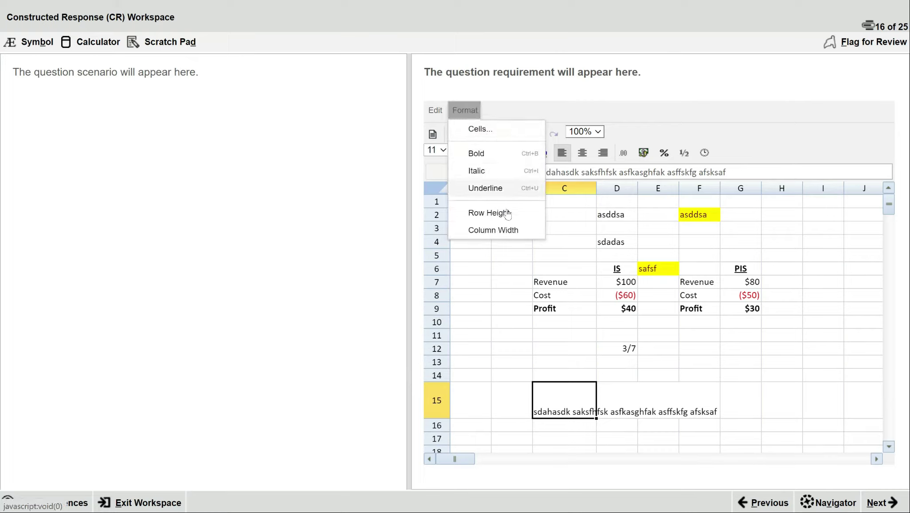
pyautogui.click(480, 130)
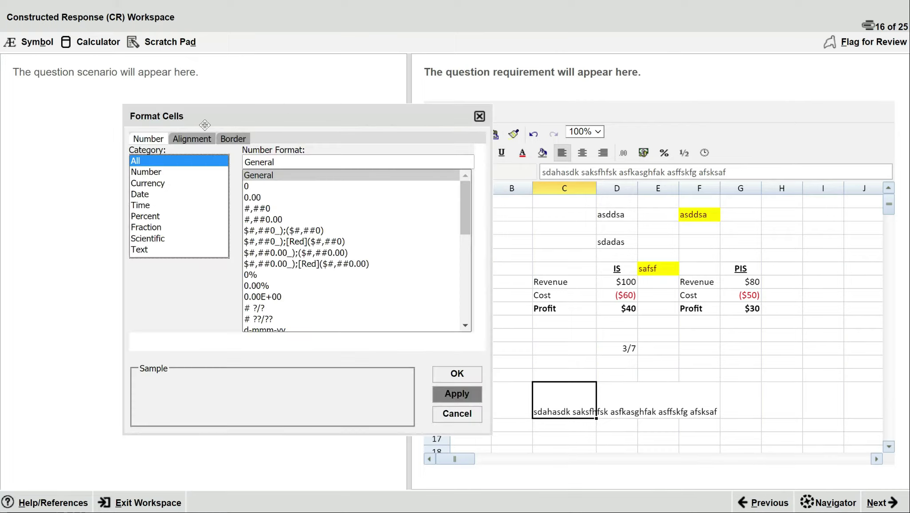
pyautogui.click(194, 139)
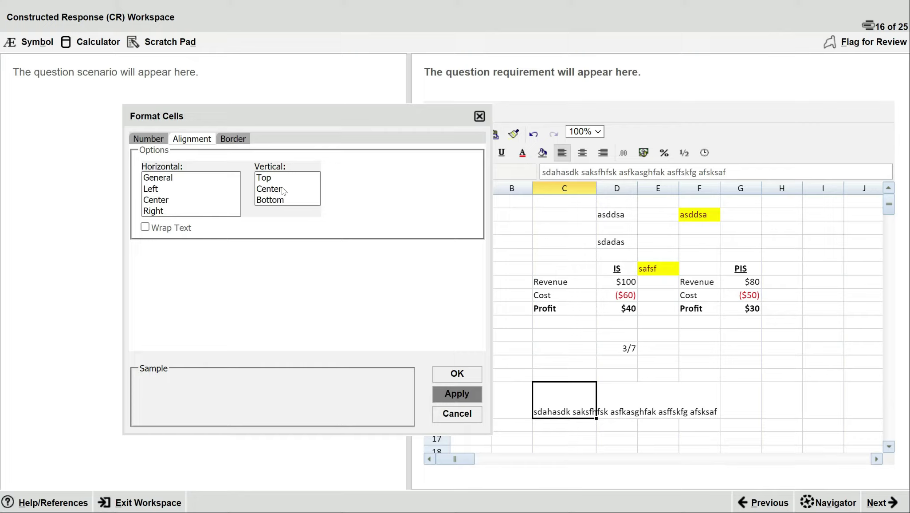
pyautogui.click(274, 177)
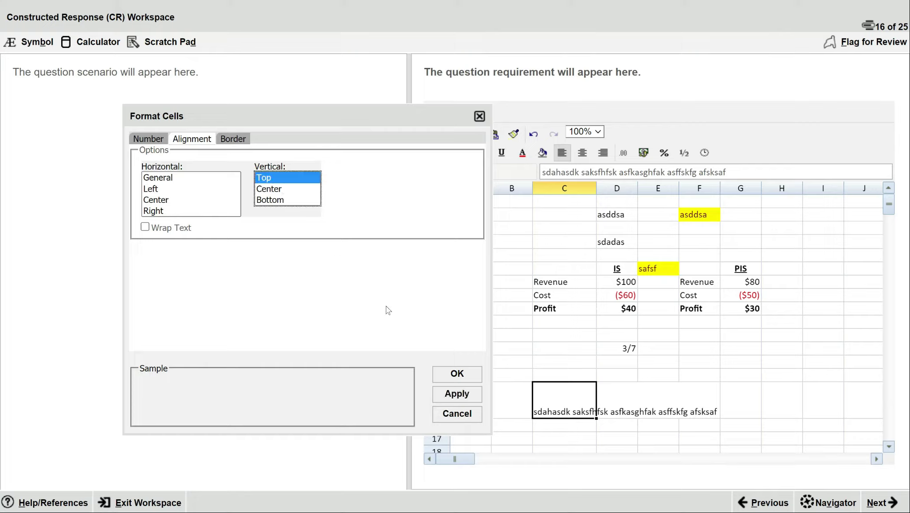
pyautogui.click(455, 394)
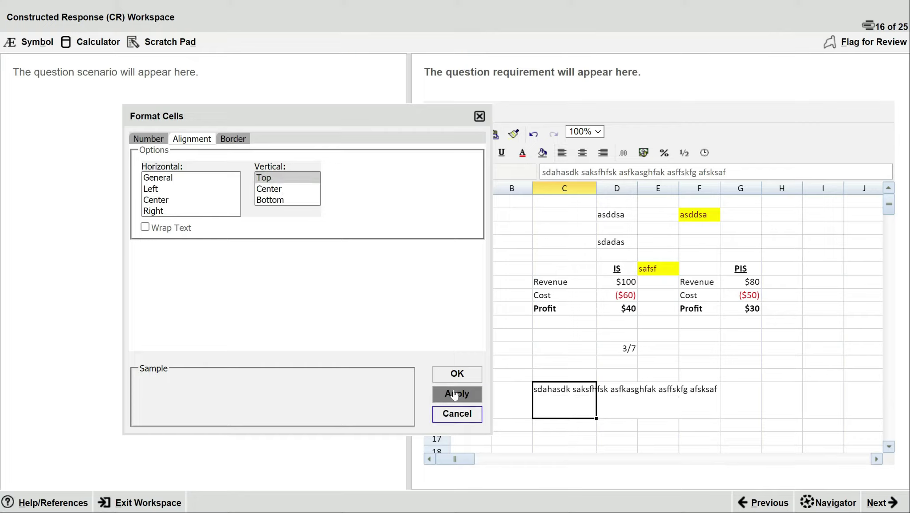
pyautogui.click(458, 375)
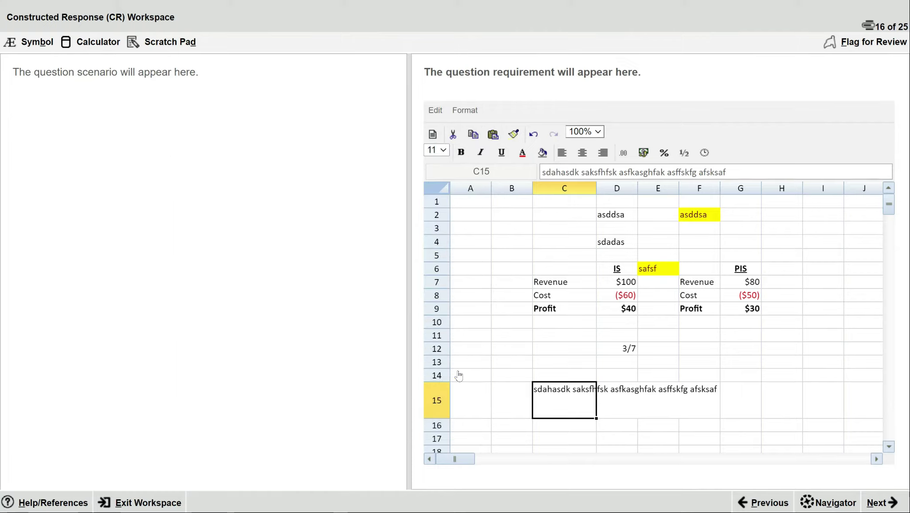
# Examine C15 and its neighbouring cells to see which cell holds the overflowing text
pyautogui.press('Down')
pyautogui.press('Up')
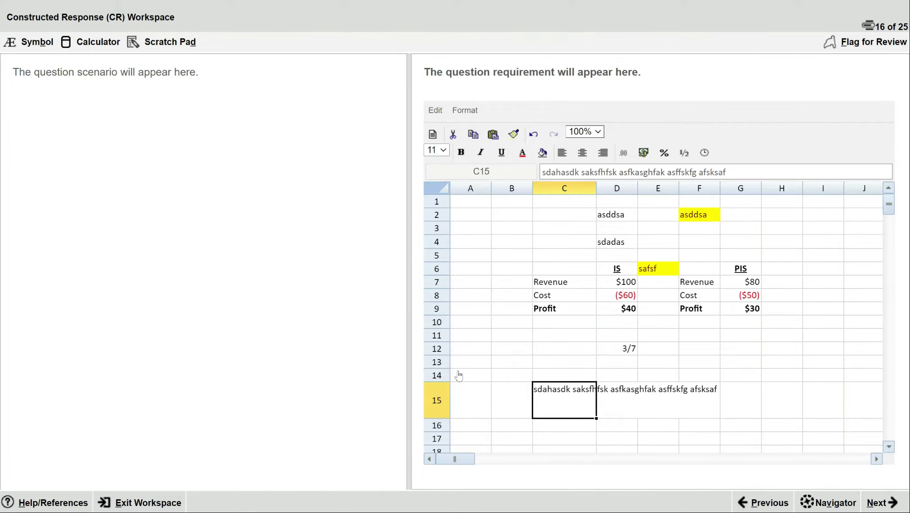
pyautogui.press('Right')
pyautogui.press('Right')
pyautogui.press('Right')
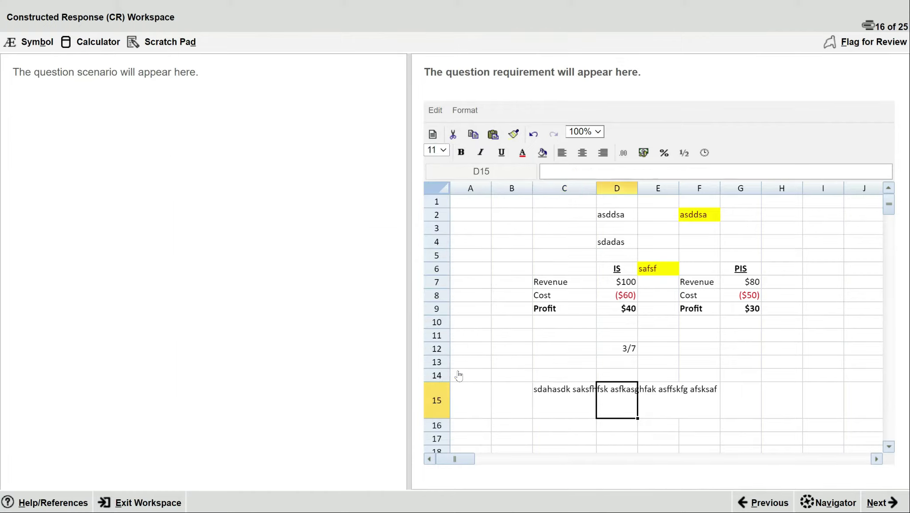
pyautogui.press('Left')
pyautogui.press('Left')
pyautogui.press('Left')
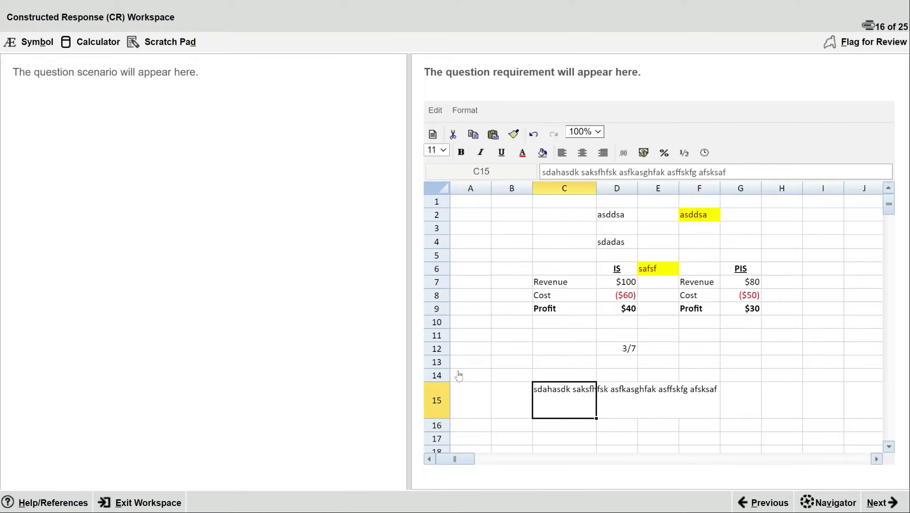
# Turn on Wrap Text for C15 in the cell format settings
pyautogui.click(463, 110)
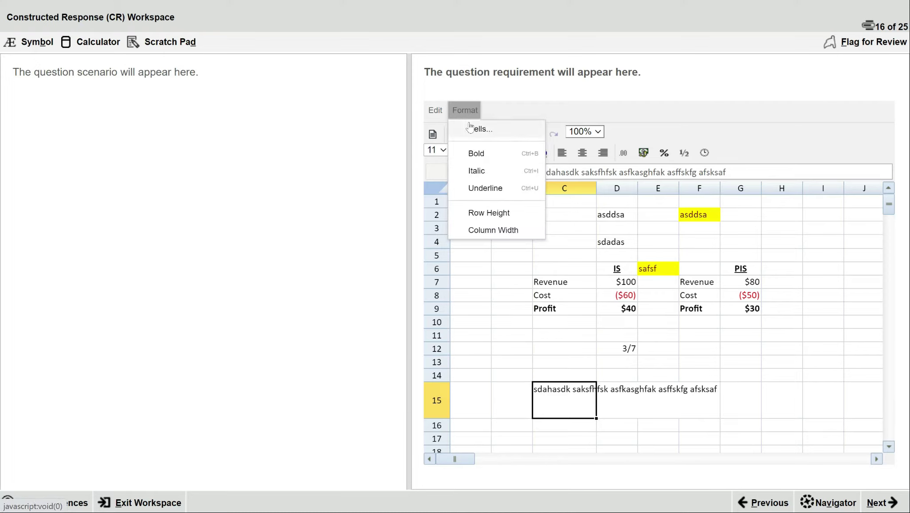
pyautogui.click(471, 129)
pyautogui.click(209, 138)
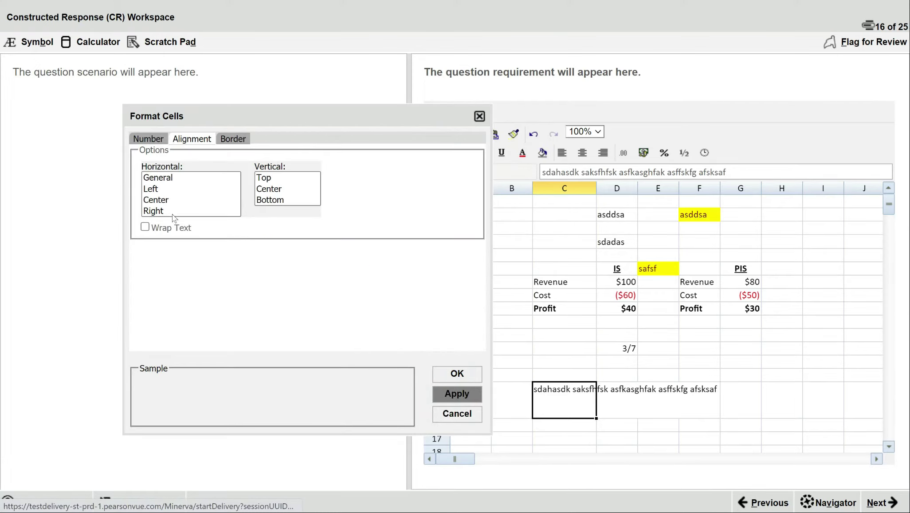
pyautogui.click(144, 227)
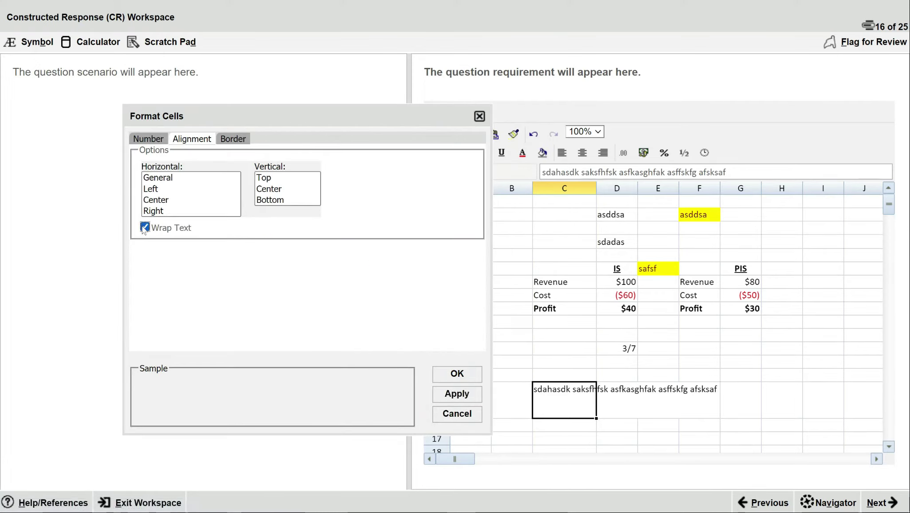
pyautogui.click(453, 396)
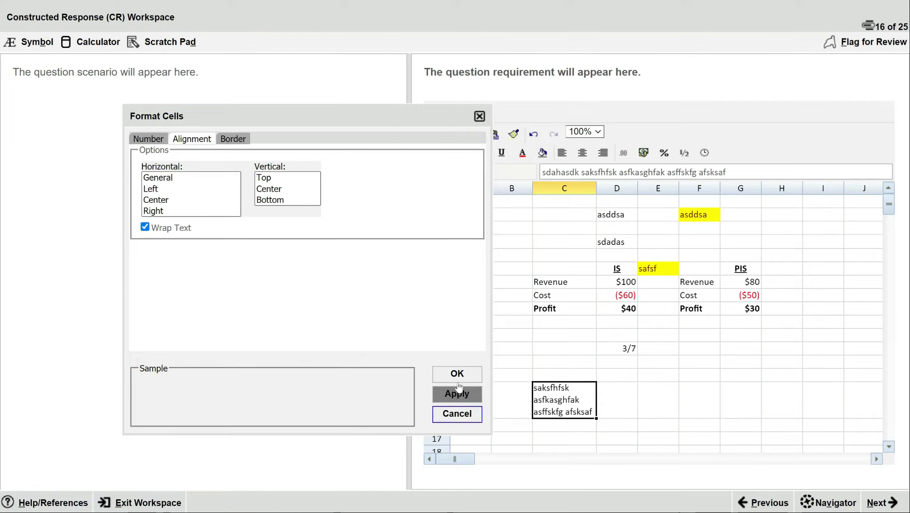
pyautogui.click(459, 377)
pyautogui.press('Down')
pyautogui.press('Up')
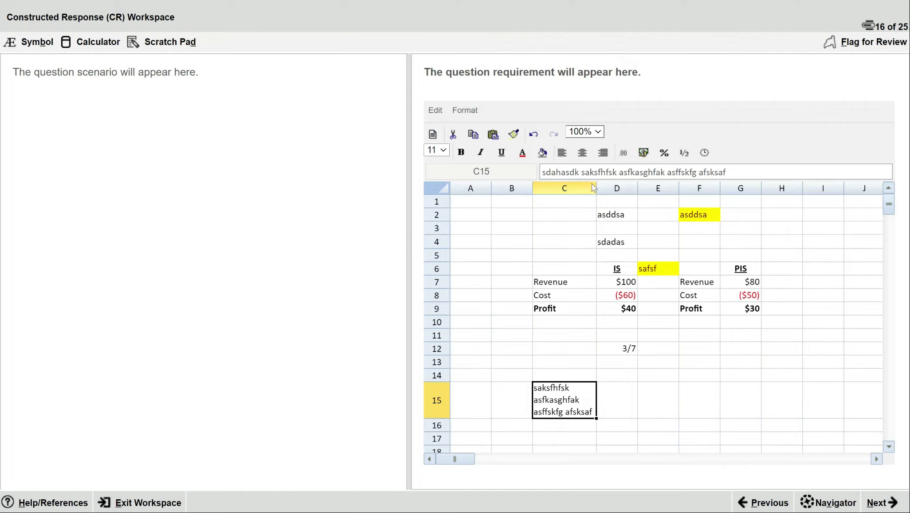
# Try wider and narrower settings for column C, leaving it about twice as wide so C15's wrapped text fits on two lines
pyautogui.moveTo(594, 188); pyautogui.dragTo(664, 188)
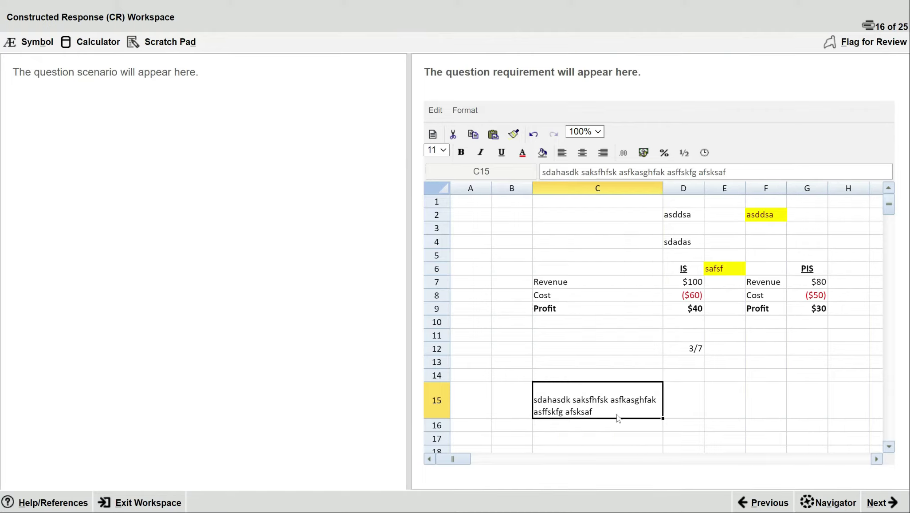
pyautogui.moveTo(664, 189); pyautogui.dragTo(591, 200)
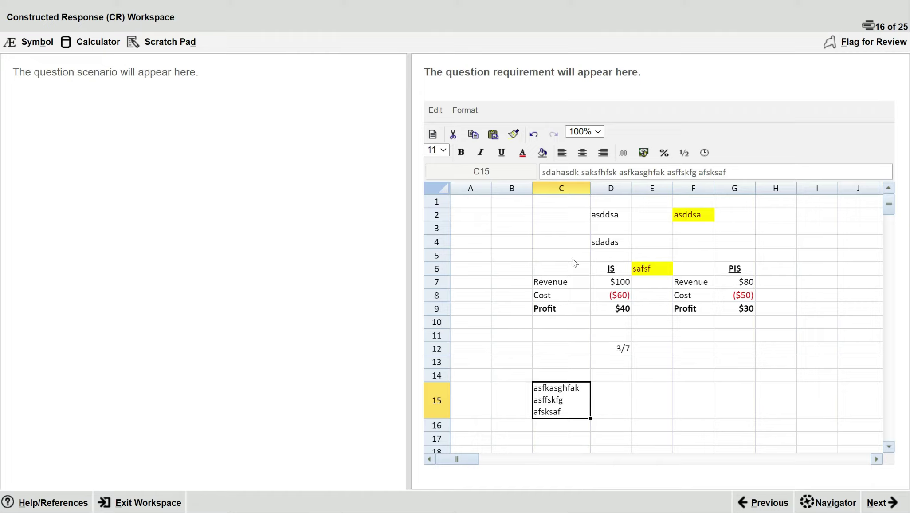
pyautogui.moveTo(588, 188); pyautogui.dragTo(663, 193)
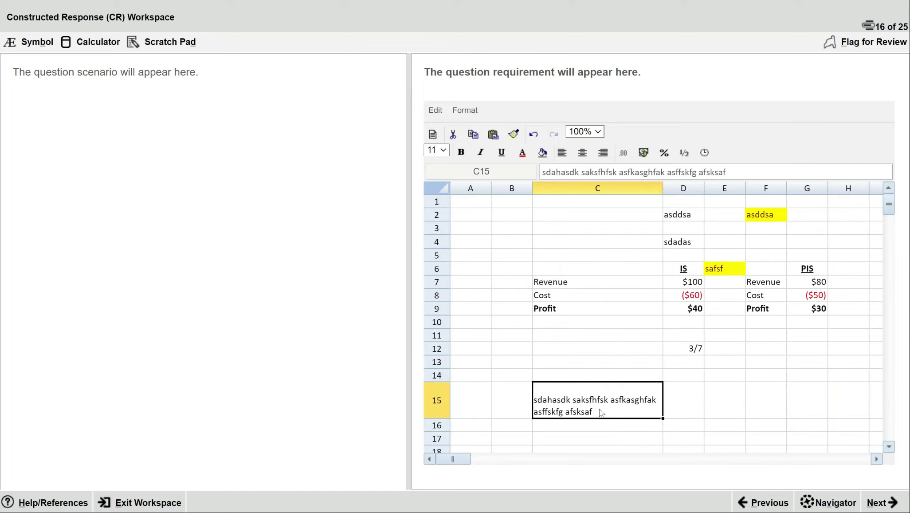
# Try Center as the vertical alignment of the wrapped text in C15, and settle on Top
pyautogui.click(465, 111)
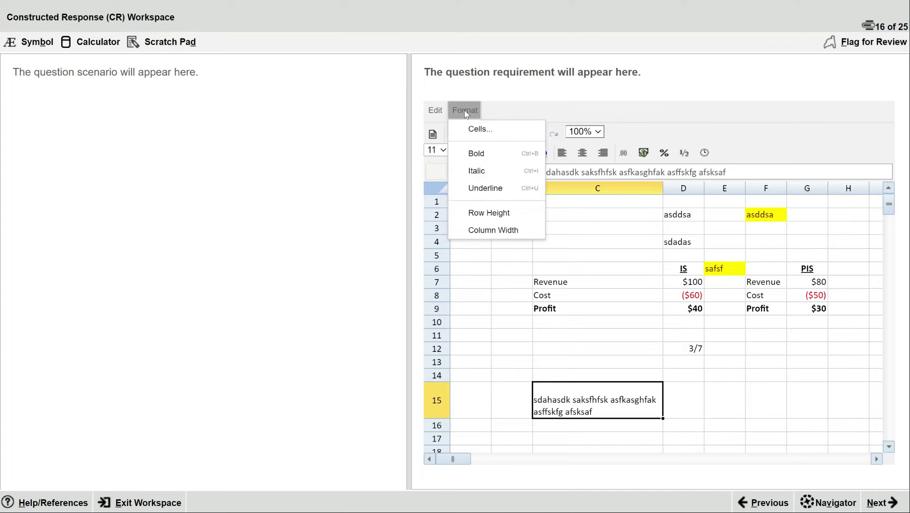
pyautogui.click(477, 128)
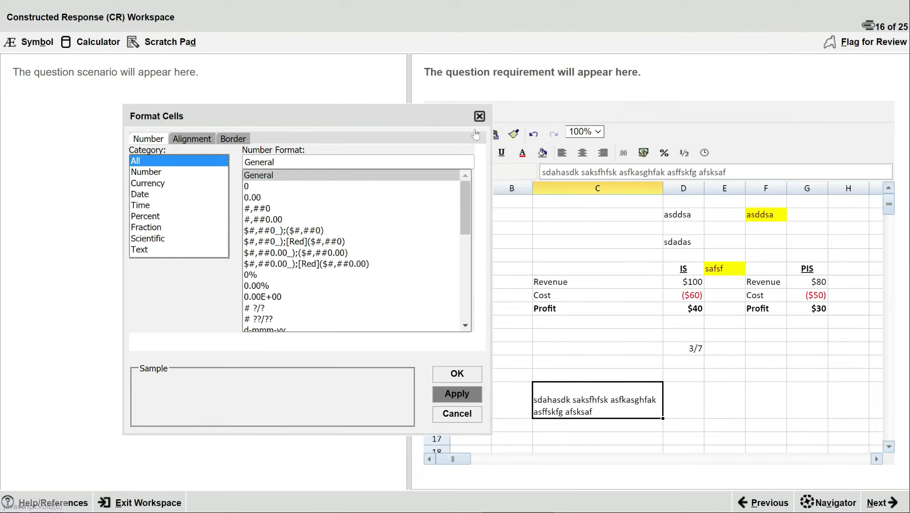
pyautogui.click(211, 141)
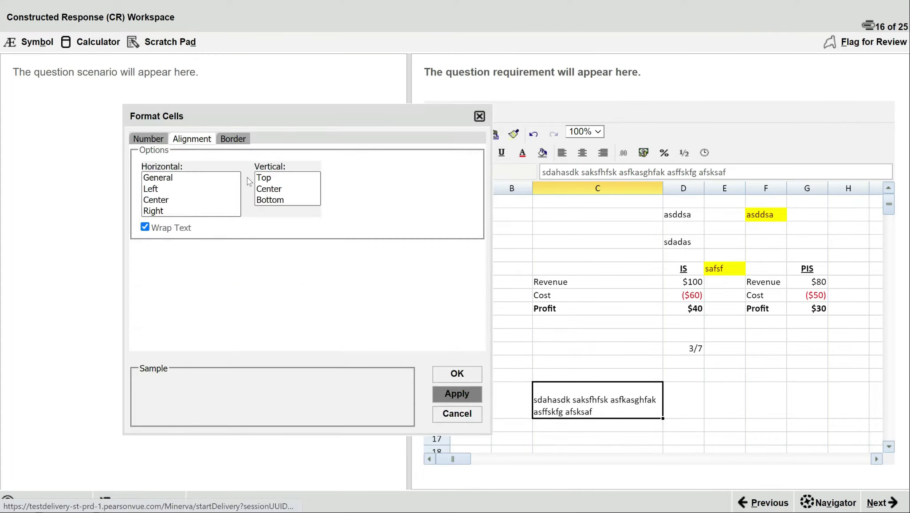
pyautogui.click(282, 191)
pyautogui.click(451, 396)
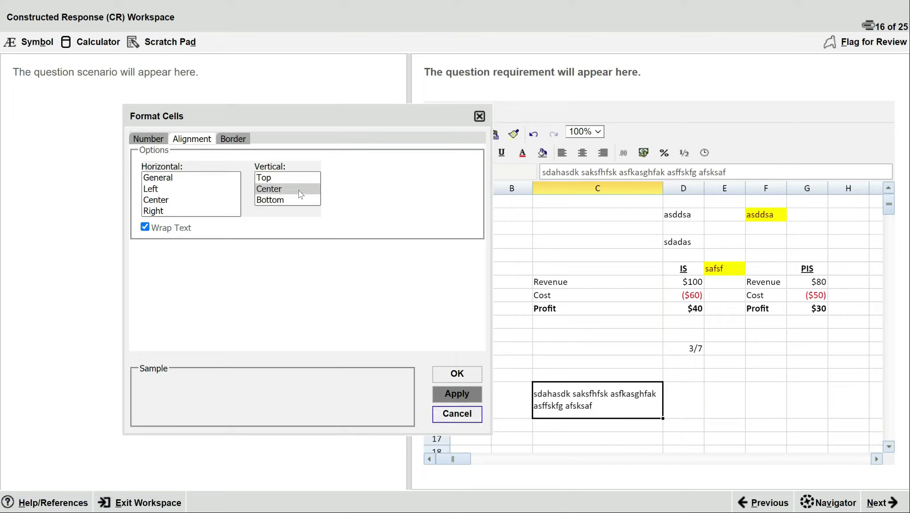
pyautogui.click(288, 178)
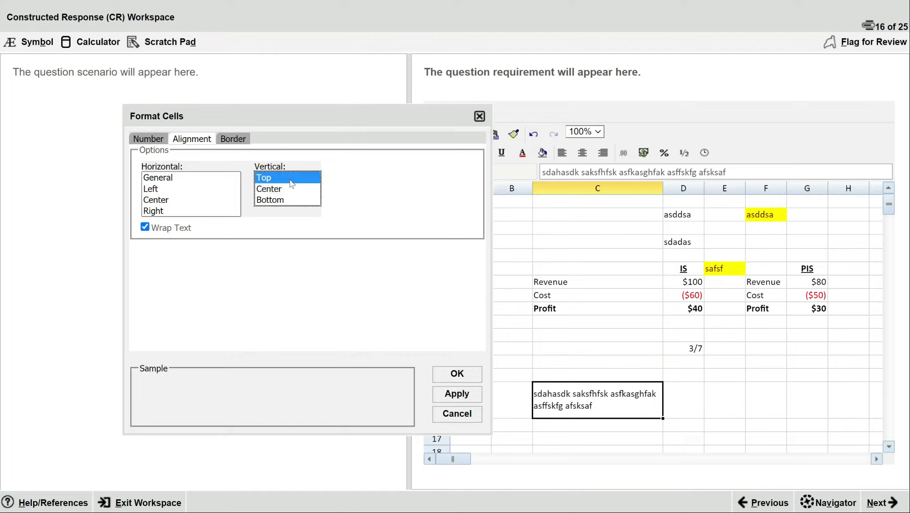
pyautogui.click(462, 395)
pyautogui.click(462, 395)
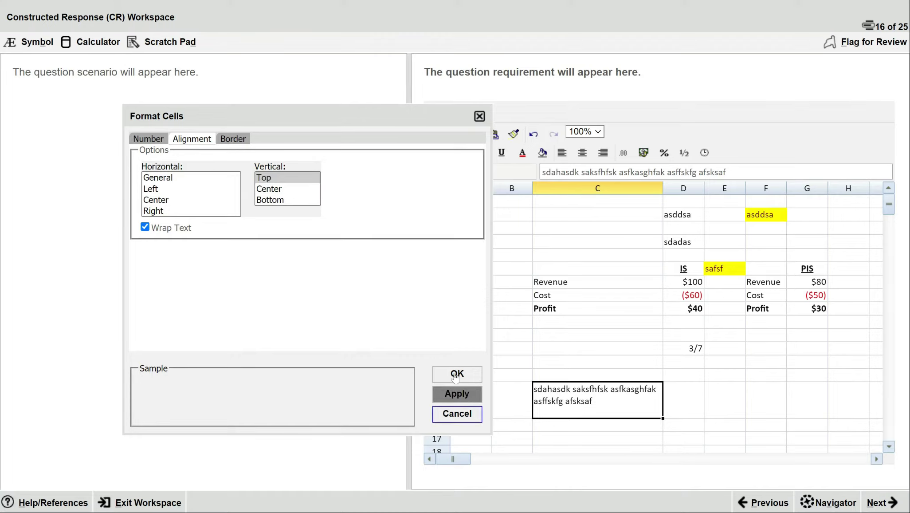
pyautogui.click(456, 376)
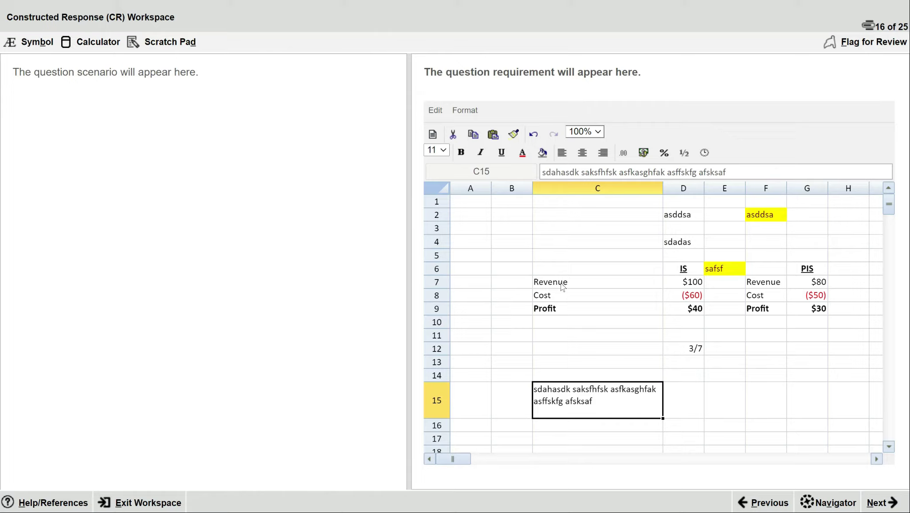
# Enter the sample text "safhklasfh sflhsfkf sflhashf afshasf" in C17
pyautogui.press('Down')
pyautogui.press('Down')
pyautogui.press('Down')
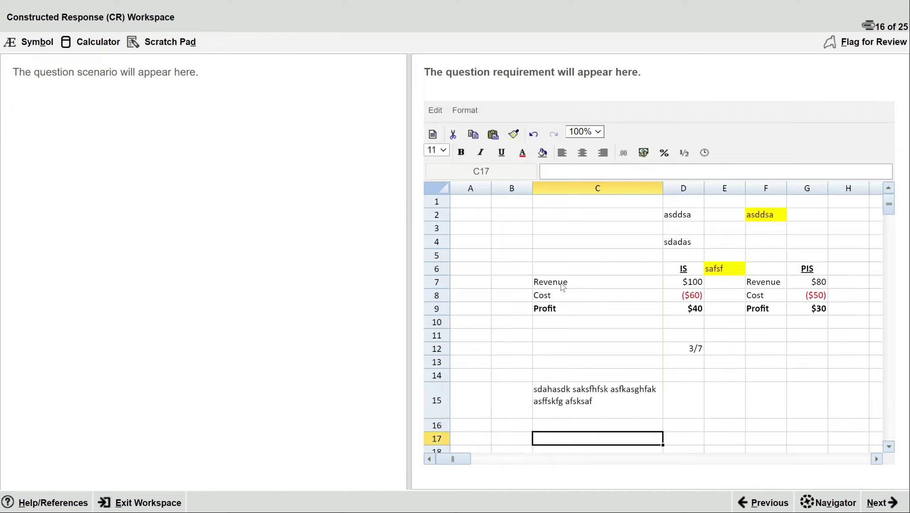
pyautogui.press('Up')
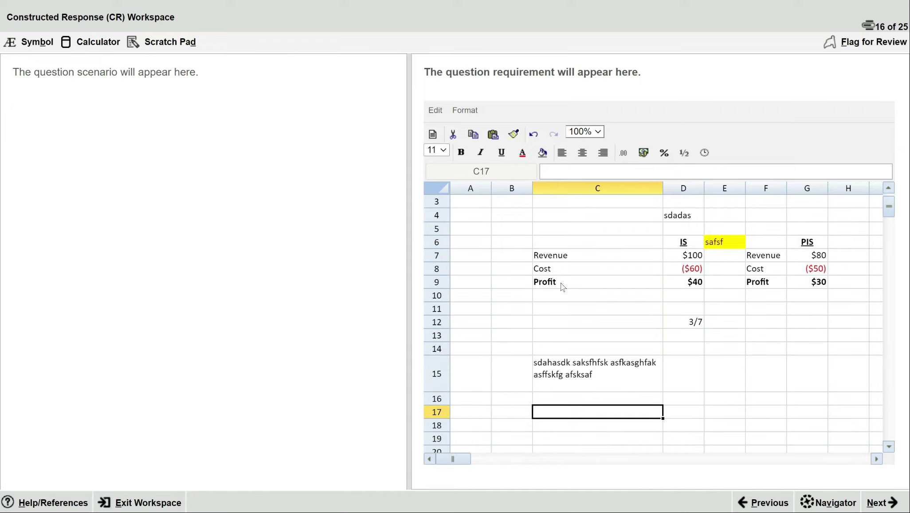
pyautogui.write('safhklasfh sflhsfkf sflhashf afshasf')
pyautogui.press('Return')
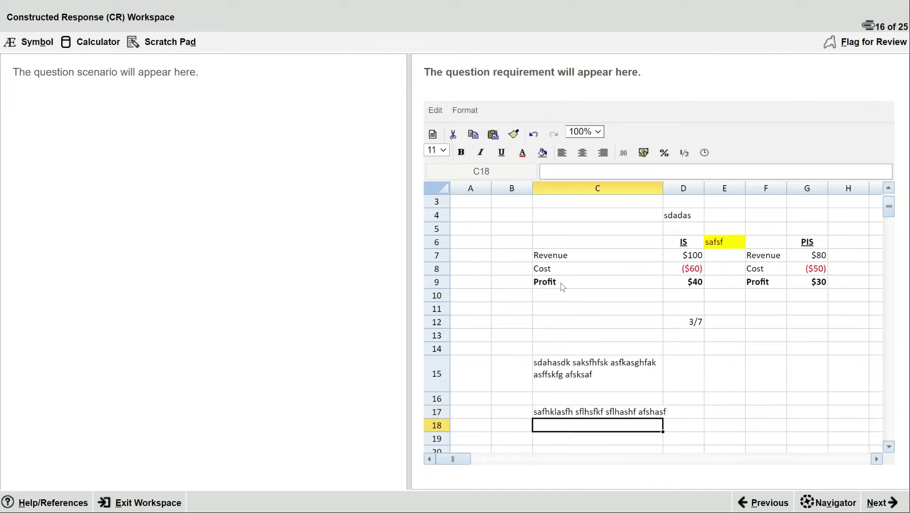
# Enter the sample text "fahsfahk asflhsfh asflahhl" in C18
pyautogui.write('fahsfahk asflhsfh ')
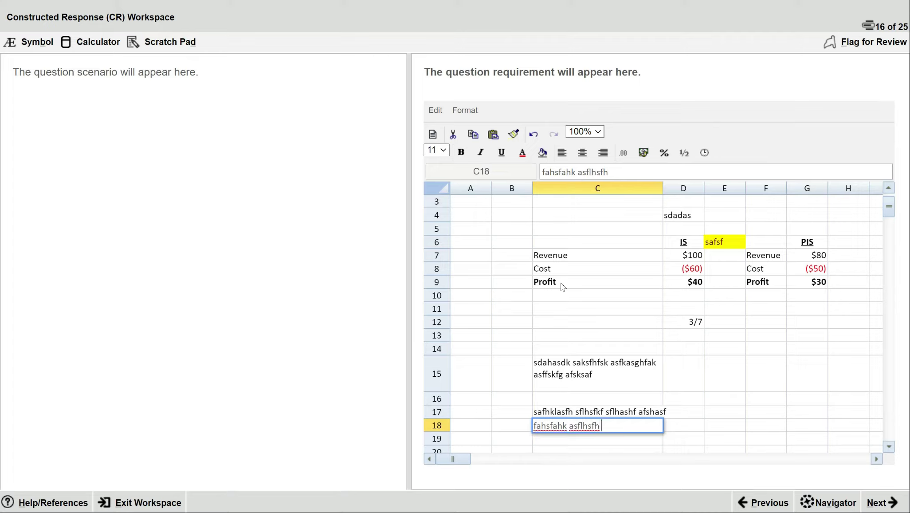
pyautogui.write('asflahhl')
pyautogui.press('Return')
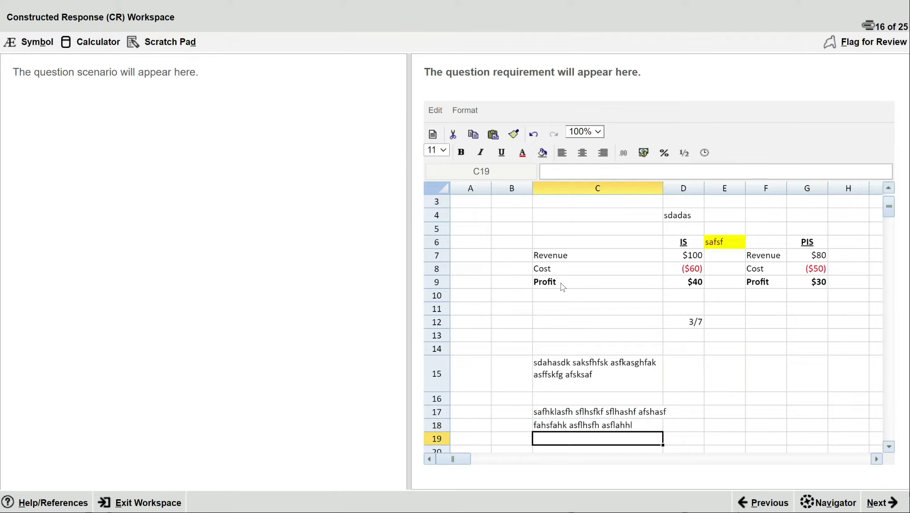
# Add a black bottom border to the cost amount in D8, using the cell format settings
pyautogui.click(469, 113)
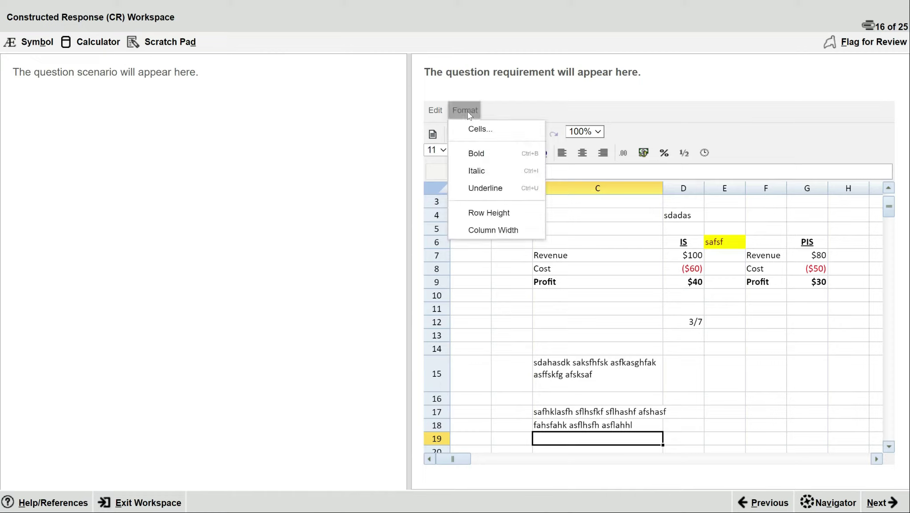
pyautogui.click(482, 130)
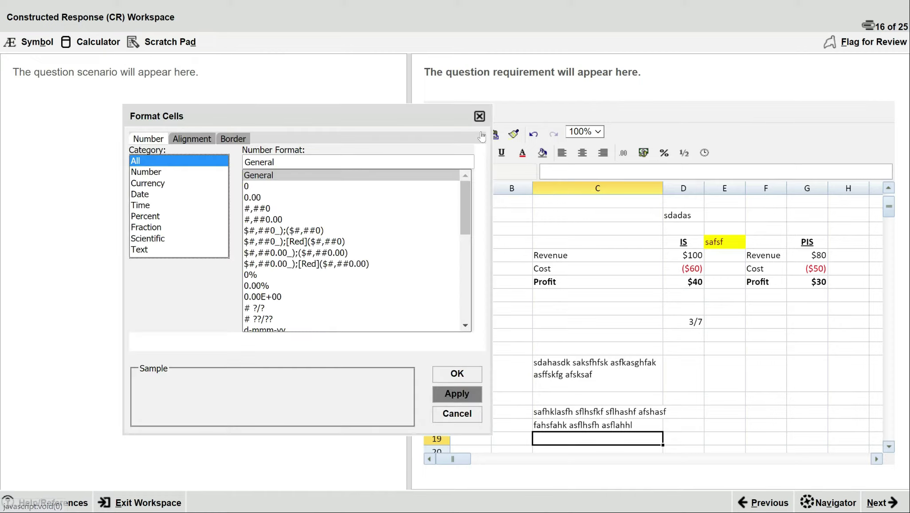
pyautogui.click(240, 139)
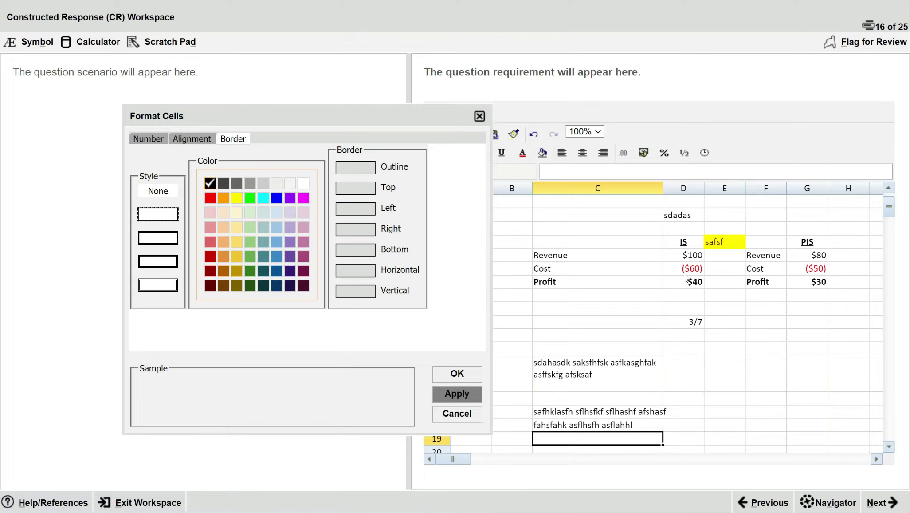
pyautogui.click(692, 284)
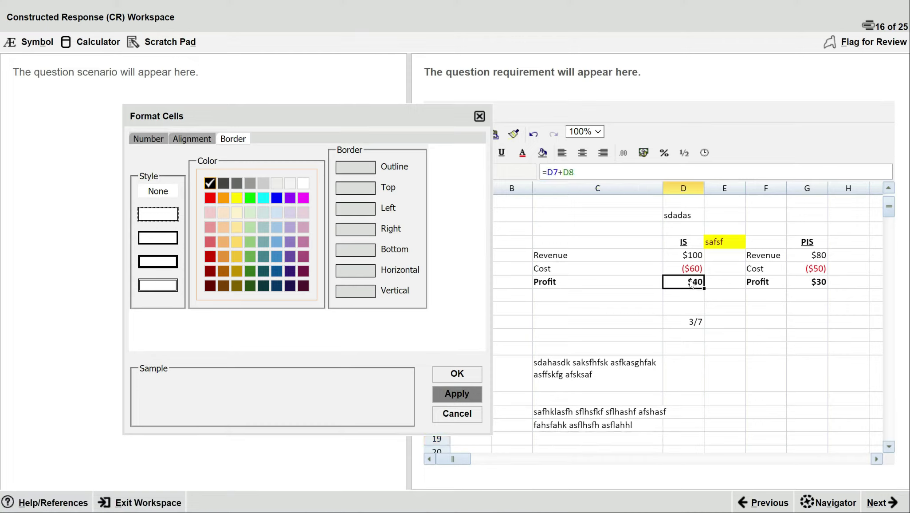
pyautogui.press('Up')
pyautogui.press('Up')
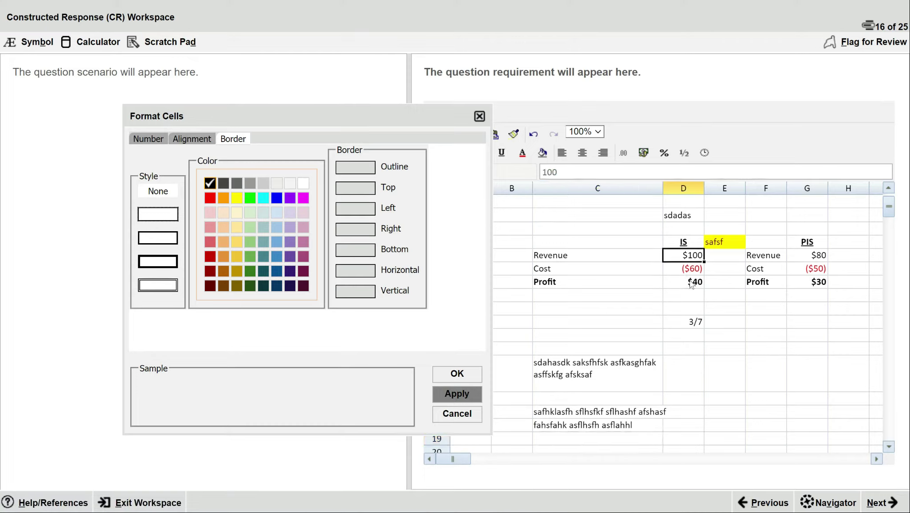
pyautogui.press('Down')
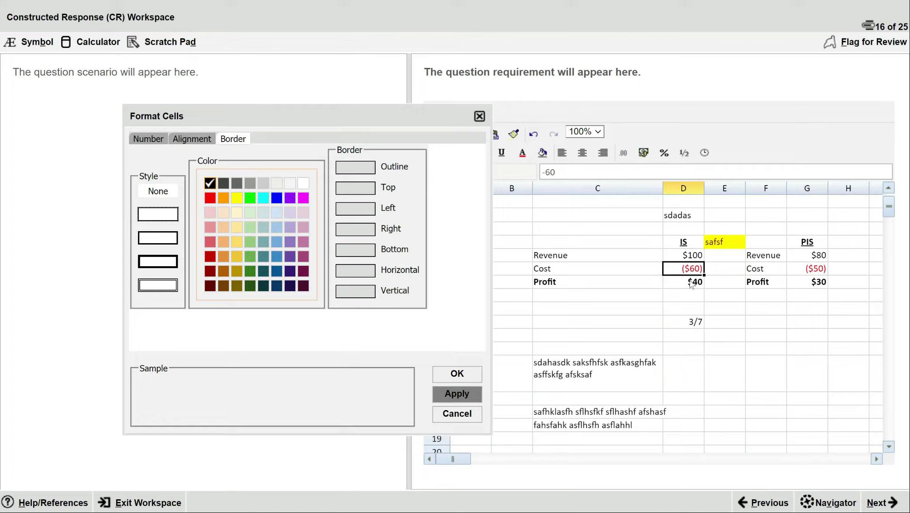
pyautogui.press('Down')
pyautogui.press('Up')
pyautogui.press('Down')
pyautogui.press('Up')
pyautogui.click(355, 254)
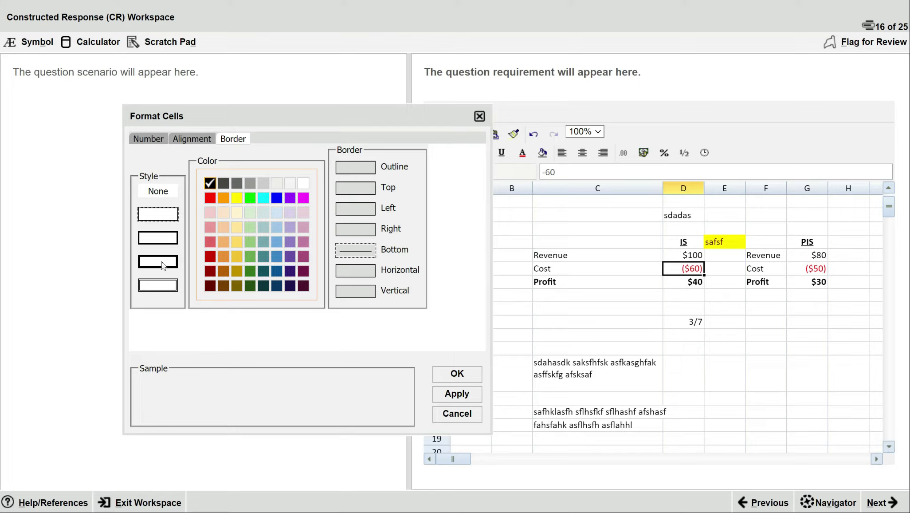
pyautogui.click(166, 237)
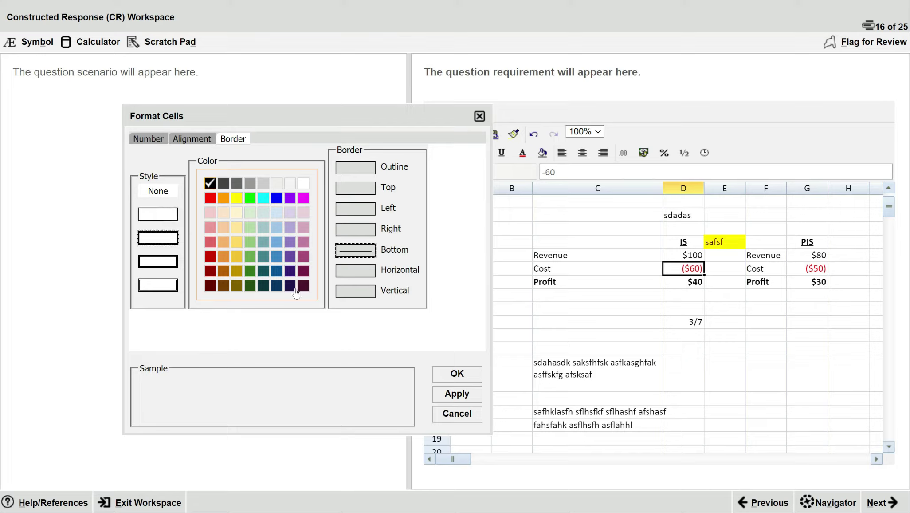
pyautogui.click(456, 390)
pyautogui.click(456, 374)
pyautogui.press('Down')
pyautogui.press('Down')
pyautogui.press('Down')
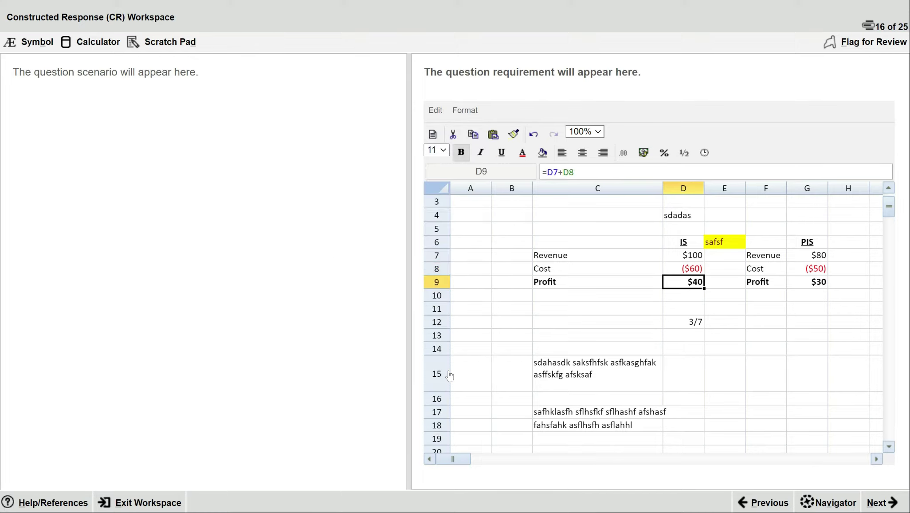
pyautogui.press('Up')
pyautogui.press('Up')
pyautogui.press('Up')
pyautogui.press('Down')
# Add a black top border to the PIS profit amount in G9, using the cell format settings
pyautogui.press('Right')
pyautogui.press('Right')
pyautogui.press('Right')
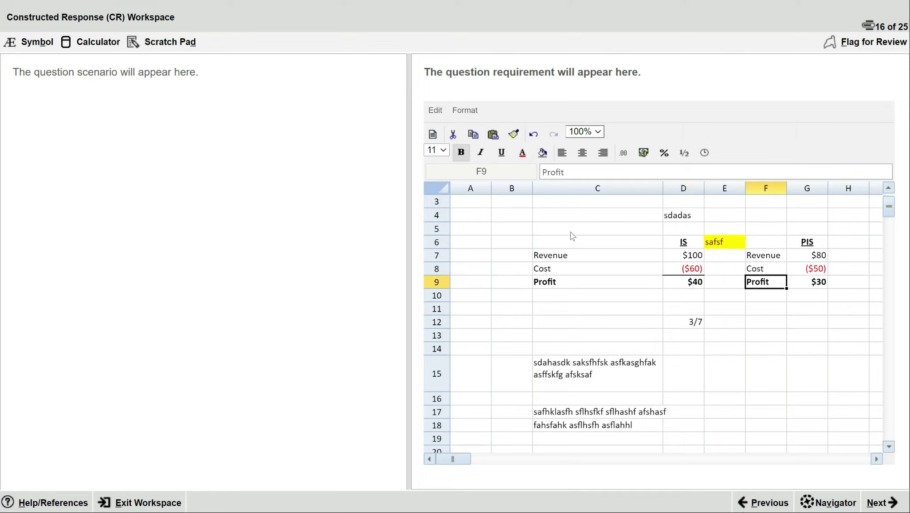
pyautogui.click(466, 113)
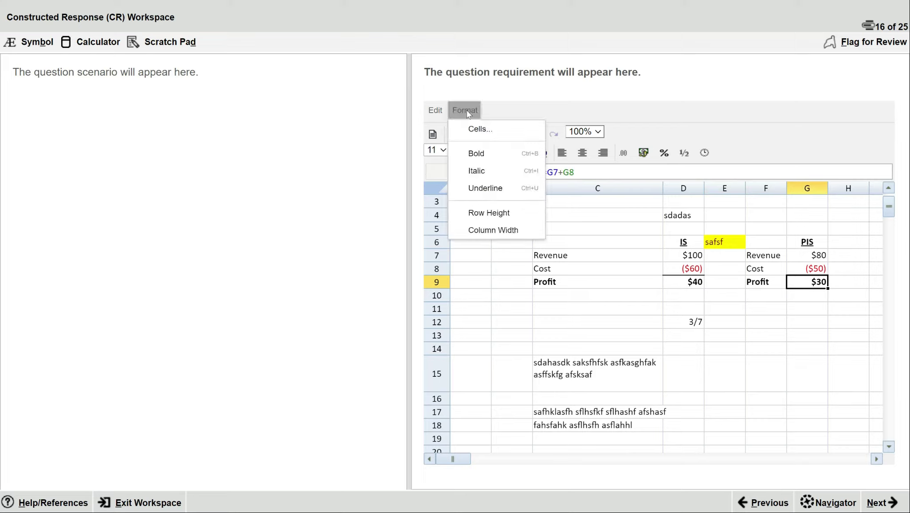
pyautogui.click(480, 129)
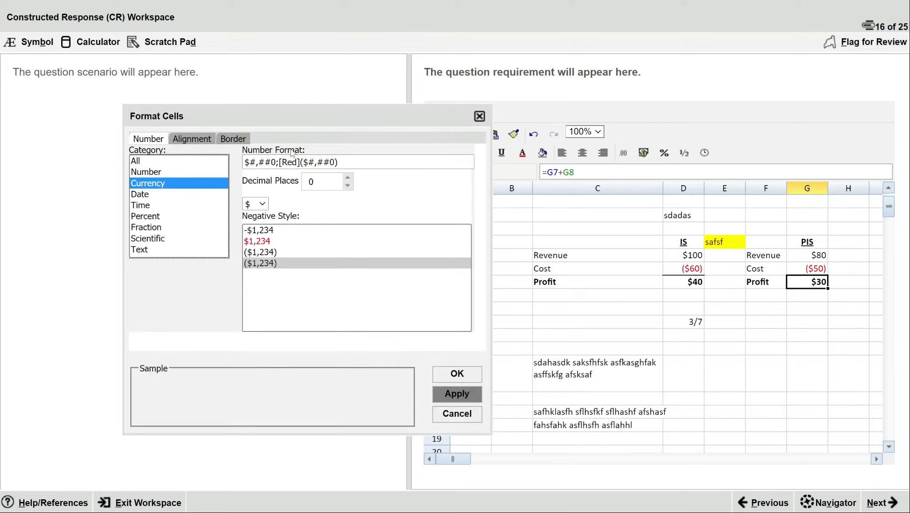
pyautogui.click(230, 139)
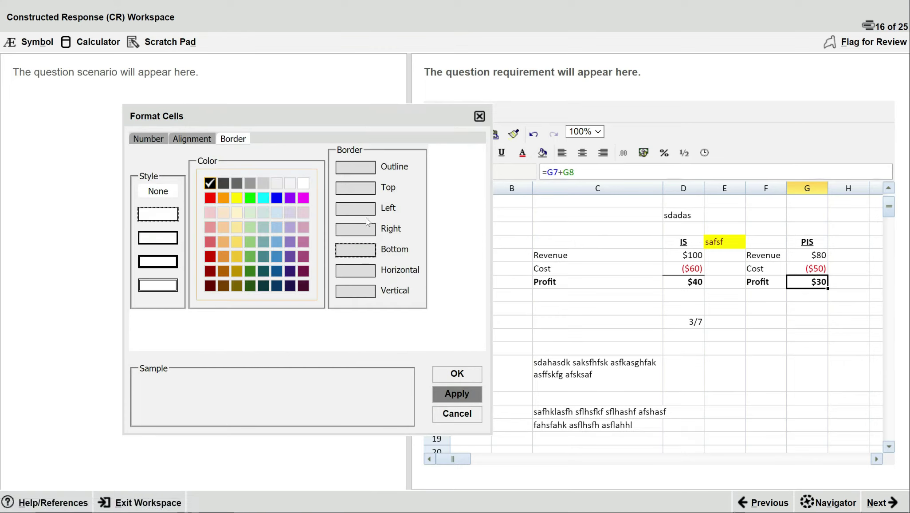
pyautogui.click(358, 195)
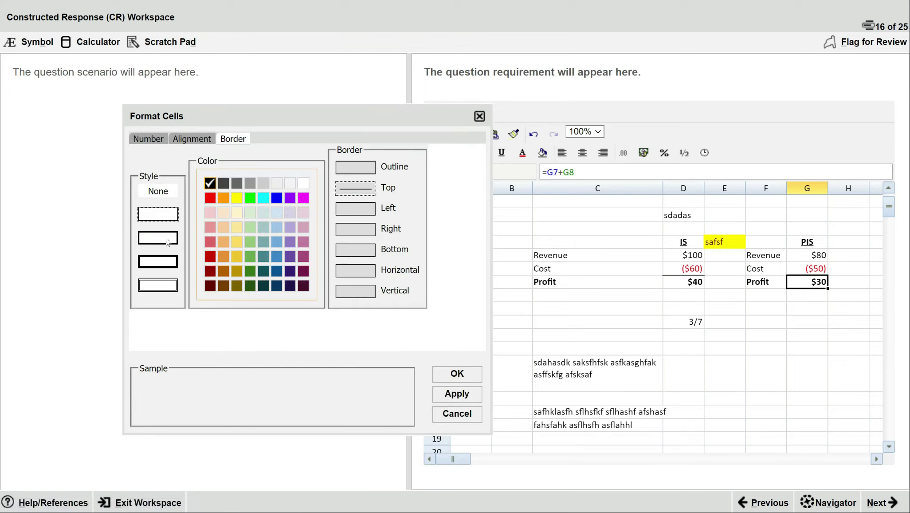
pyautogui.click(170, 289)
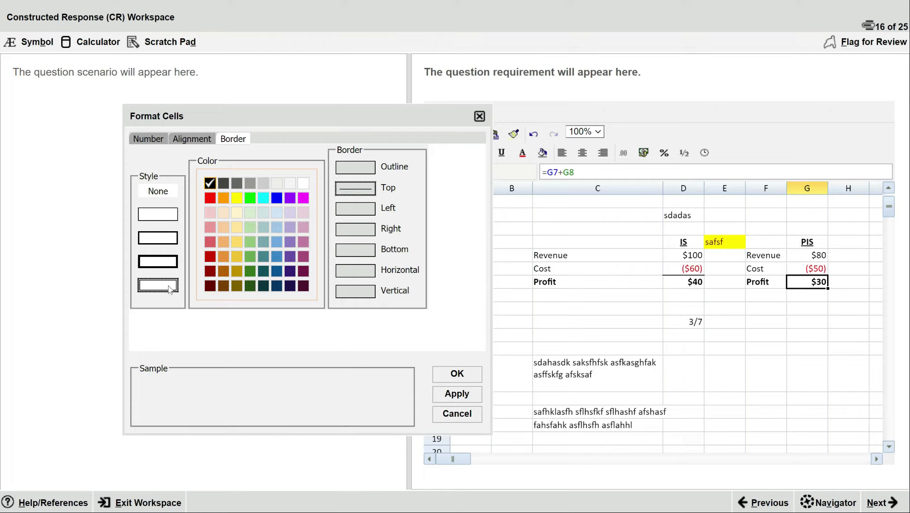
pyautogui.click(452, 394)
pyautogui.click(465, 376)
pyautogui.press('Down')
pyautogui.press('Down')
pyautogui.press('Down')
pyautogui.press('Up')
pyautogui.press('Up')
pyautogui.press('Up')
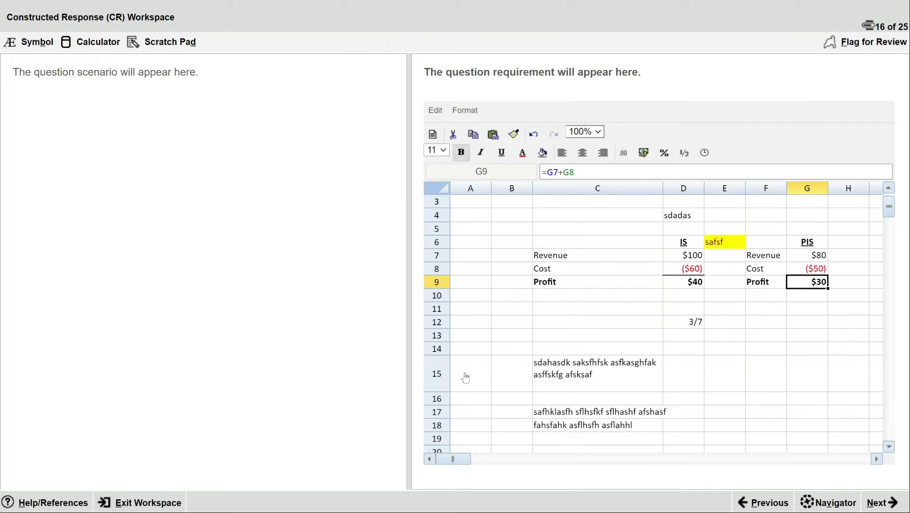
pyautogui.press('Up')
pyautogui.press('Left')
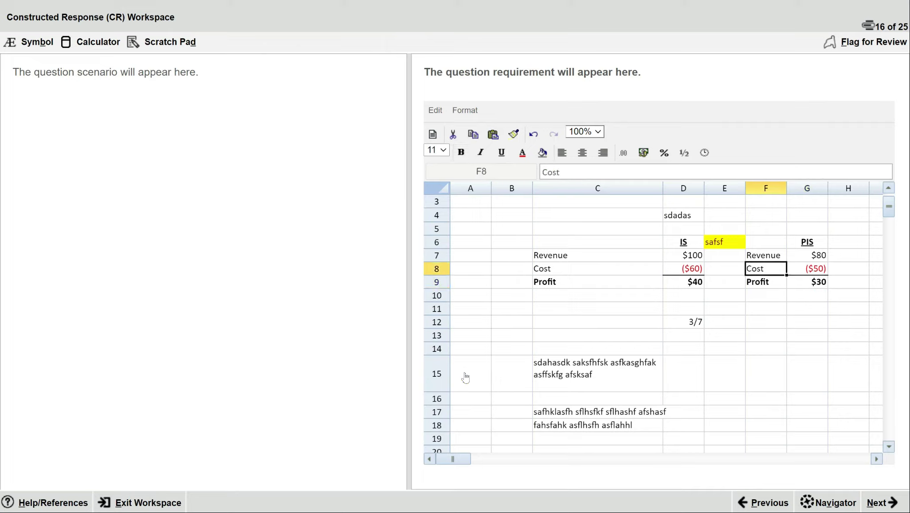
# Undo the sample text in C17 and C18 and the last widening of column C
pyautogui.press('Right')
pyautogui.press('Down')
pyautogui.press('Down')
pyautogui.press('Down')
pyautogui.press('Left')
pyautogui.press('Right')
pyautogui.hotkey('ctrl', 'z')
# Enter the labels Revenue, Cost and Profit in F13 to F15
pyautogui.write('Revenue')
pyautogui.press('Return')
pyautogui.write('Cost')
pyautogui.press('Return')
pyautogui.write('Profit')
pyautogui.press('Tab')
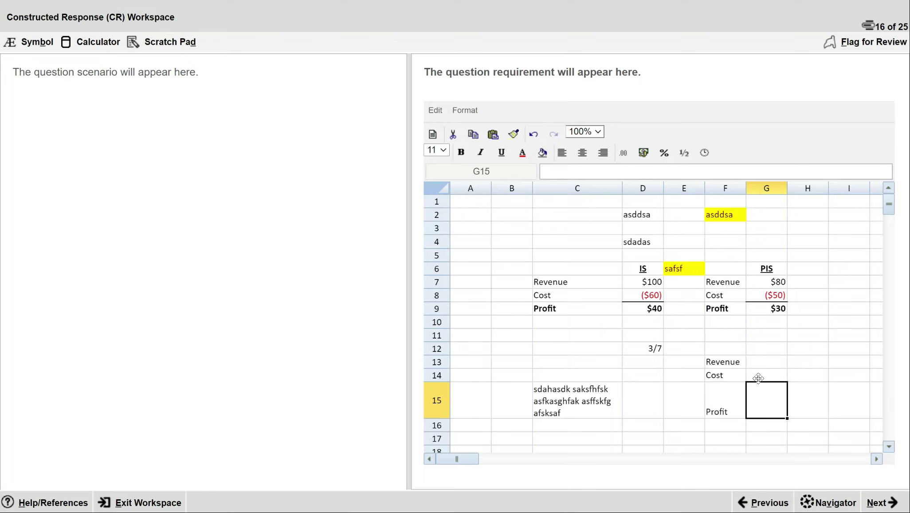
# Move the Revenue, Cost and Profit labels from F13:F15 up to F11:F13
pyautogui.press('Left')
pyautogui.press('Up')
pyautogui.press('Up')
pyautogui.press('Down')
pyautogui.hotkey('shift', 'Down')
pyautogui.hotkey('shift', 'Down')
pyautogui.hotkey('shift', 'Down')
pyautogui.hotkey('shift', 'Up')
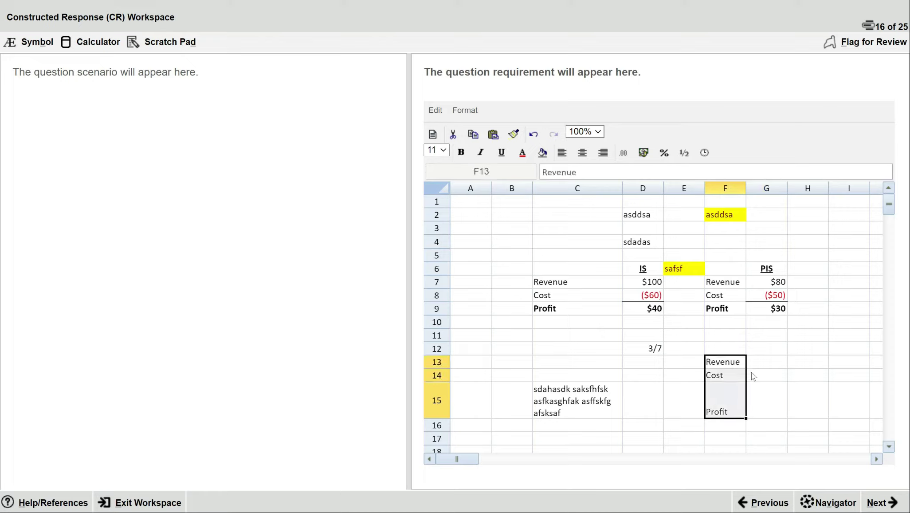
pyautogui.hotkey('ctrl', 'x')
pyautogui.press('Up')
pyautogui.press('Up')
pyautogui.hotkey('ctrl', 'v')
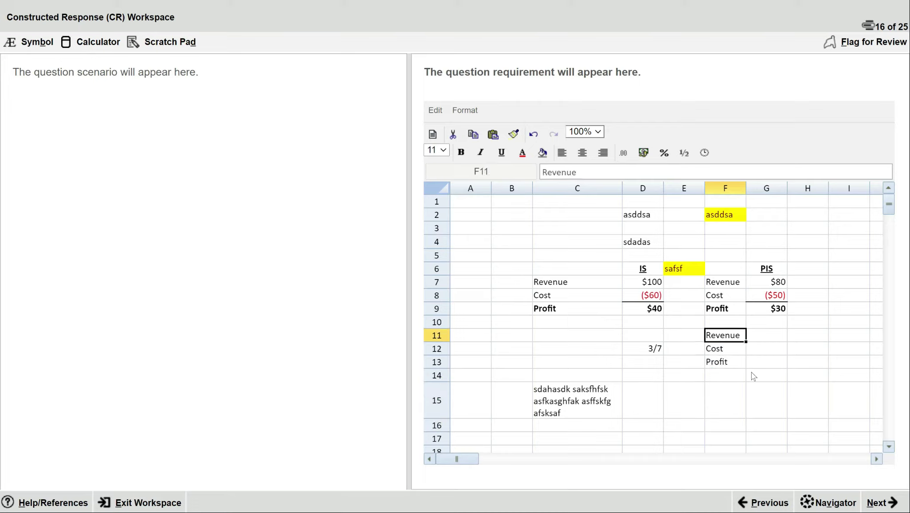
# Enter 231, 323 and 323 in G11 to G13 beside the new Revenue, Cost and Profit labels
pyautogui.press('Right')
pyautogui.write('231')
pyautogui.press('Return')
pyautogui.write('323')
pyautogui.press('Return')
pyautogui.write('323')
pyautogui.press('Return')
# Add top and bottom borders to the profit value in G13, using the cell format settings
pyautogui.press('Up')
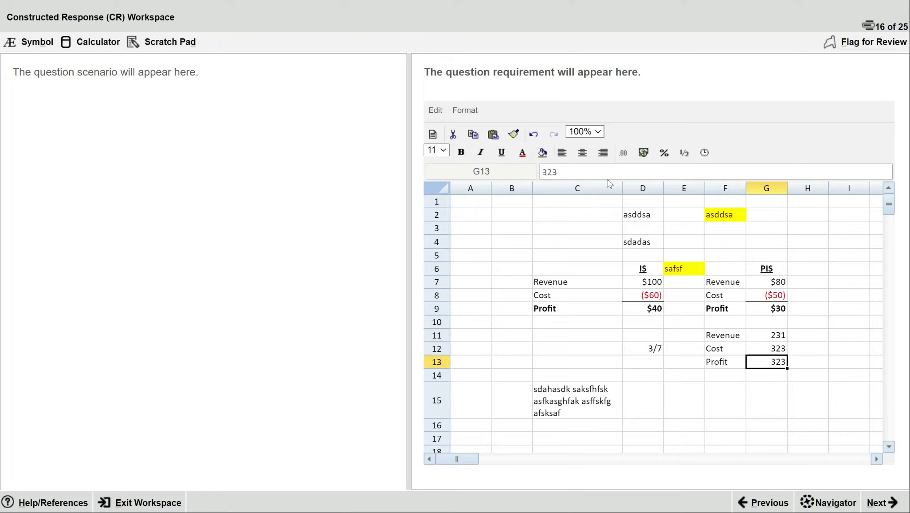
pyautogui.click(474, 107)
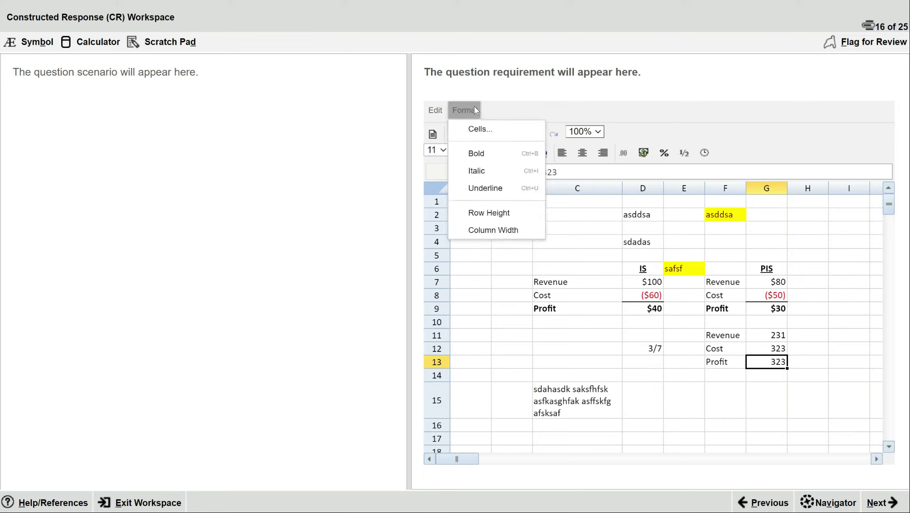
pyautogui.click(497, 130)
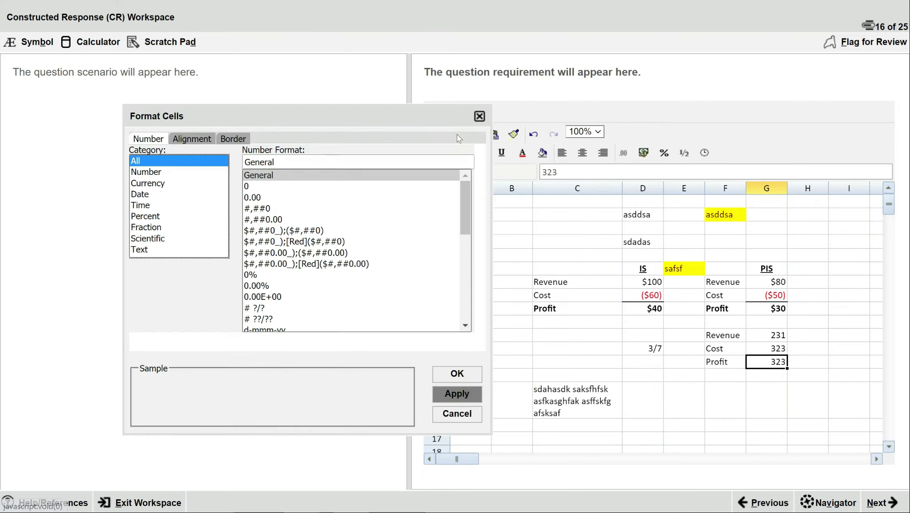
pyautogui.click(235, 139)
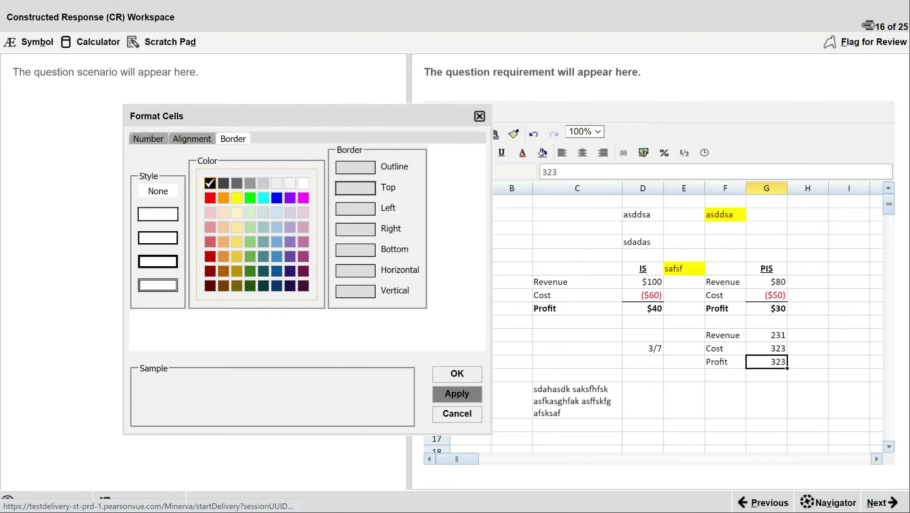
pyautogui.click(360, 190)
pyautogui.click(362, 251)
pyautogui.click(468, 394)
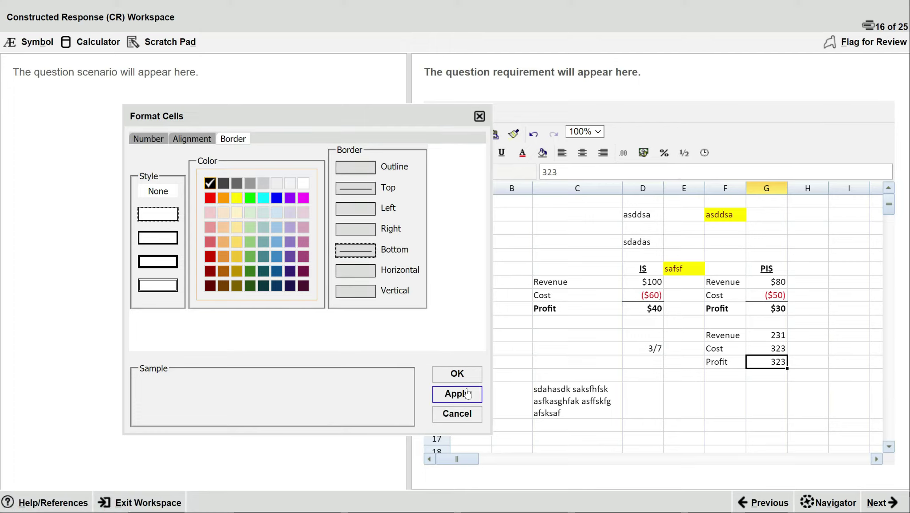
pyautogui.click(457, 374)
pyautogui.press('Down')
pyautogui.press('Down')
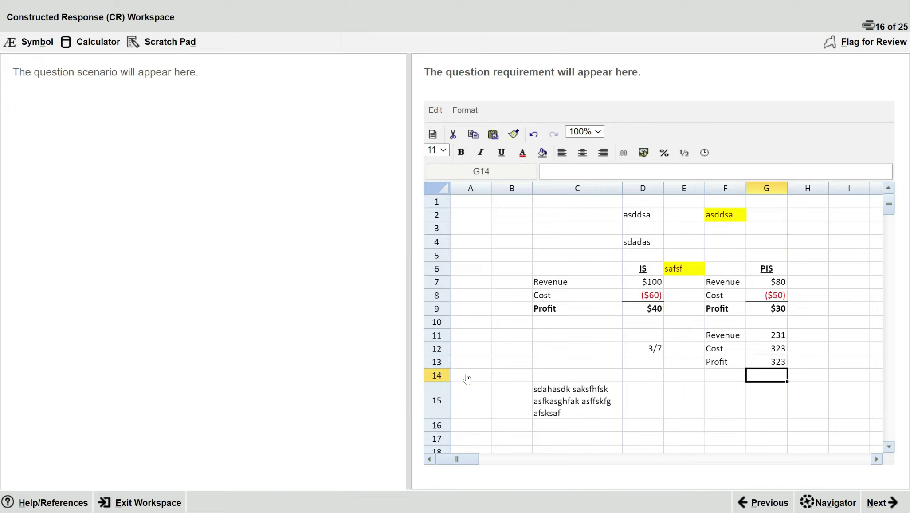
pyautogui.press('Up')
pyautogui.press('Up')
pyautogui.press('Down')
pyautogui.press('Down')
pyautogui.press('Up')
pyautogui.press('Up')
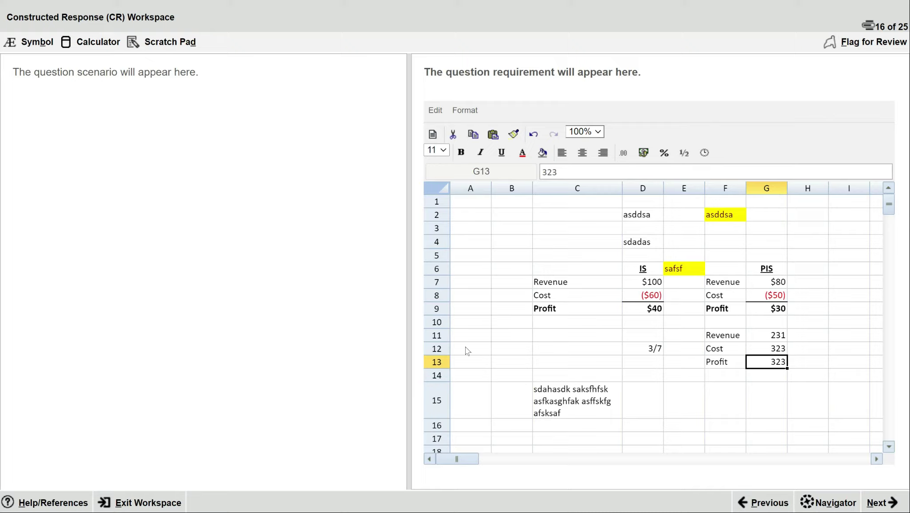
# Examine the border style, colour and side options for G13, leaving the settings as they are
pyautogui.click(464, 111)
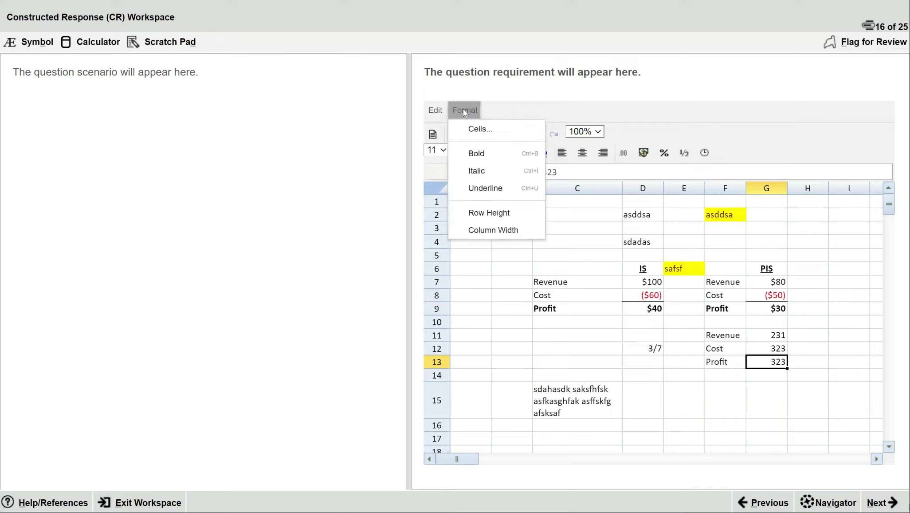
pyautogui.click(482, 130)
pyautogui.click(232, 140)
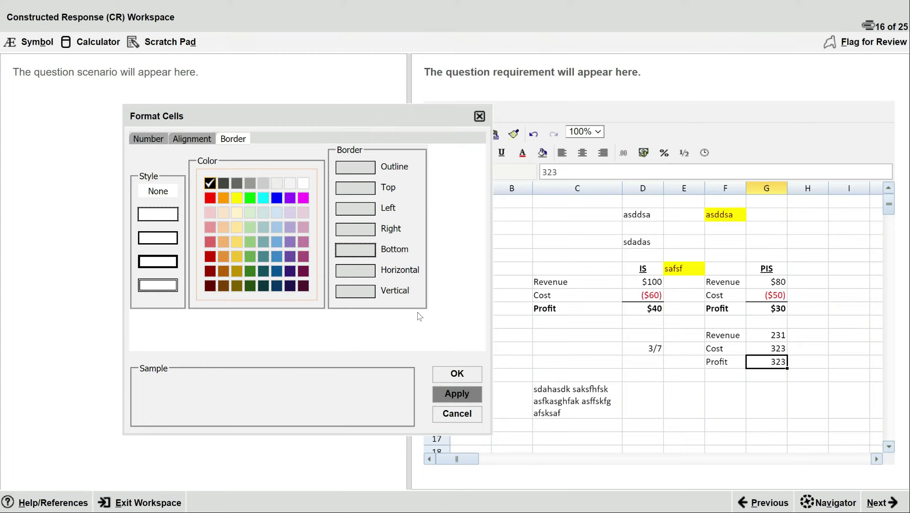
pyautogui.click(480, 117)
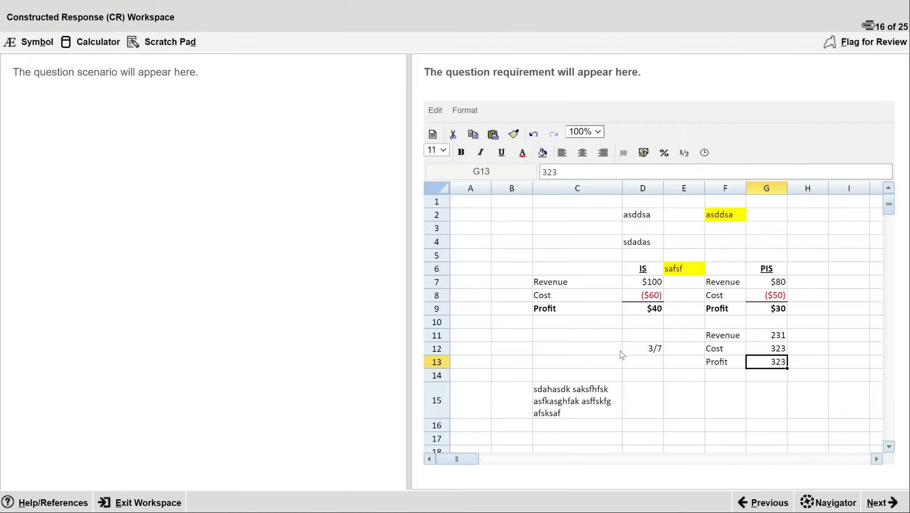
pyautogui.click(595, 360)
pyautogui.press('Down')
pyautogui.press('Down')
pyautogui.press('Down')
pyautogui.press('Down')
pyautogui.press('Down')
pyautogui.press('Down')
pyautogui.press('Down')
pyautogui.press('Down')
pyautogui.press('Down')
pyautogui.press('Down')
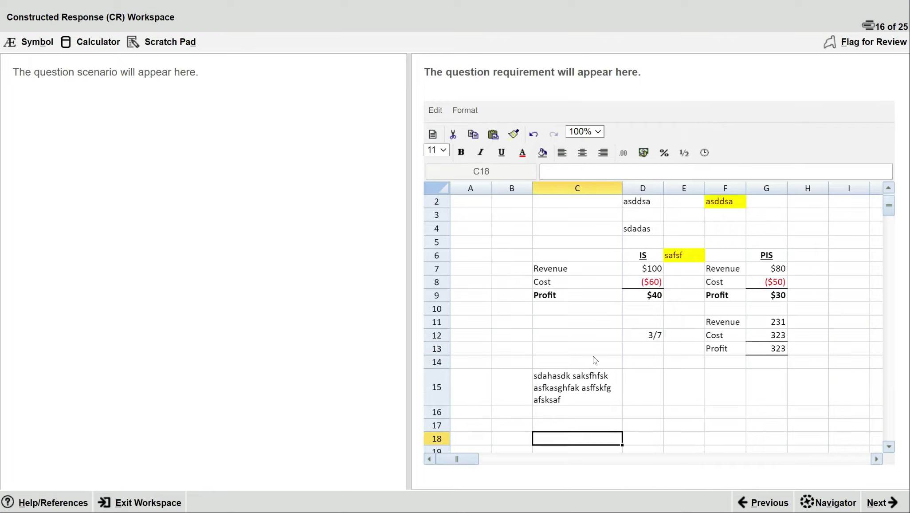
pyautogui.press('Down')
pyautogui.press('Right')
pyautogui.press('Up')
pyautogui.press('Up')
pyautogui.press('Up')
pyautogui.press('Up')
pyautogui.press('Up')
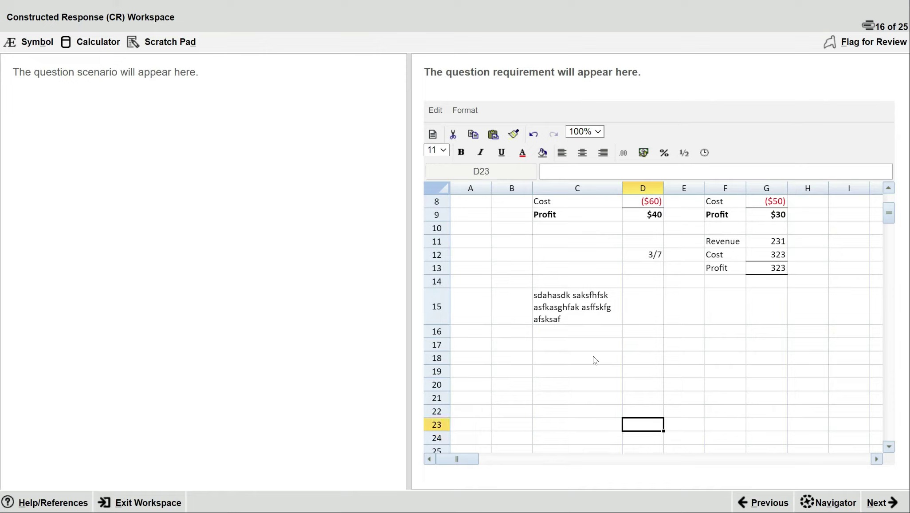
pyautogui.press('Up')
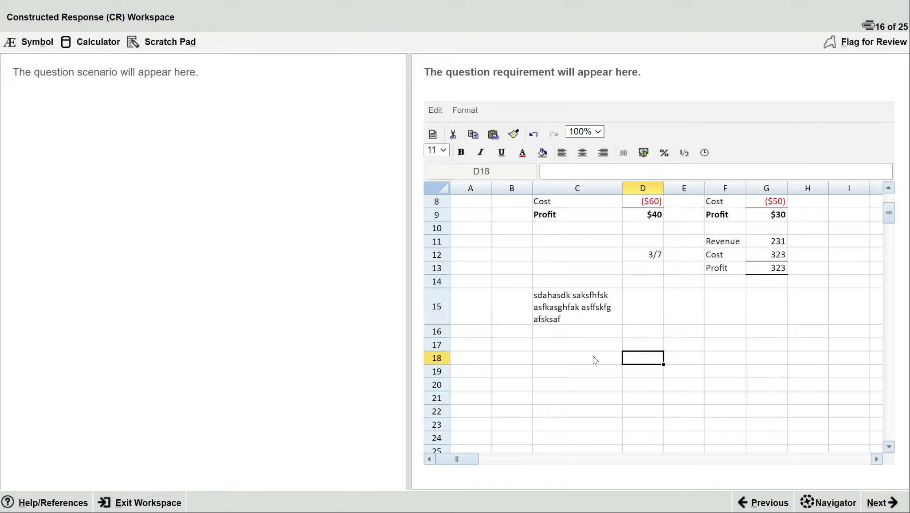
# Enter the labels Profit, Revenue and Profit margin in D18 to D20 and widen column D to fit the text
pyautogui.write('Profit')
pyautogui.press('Return')
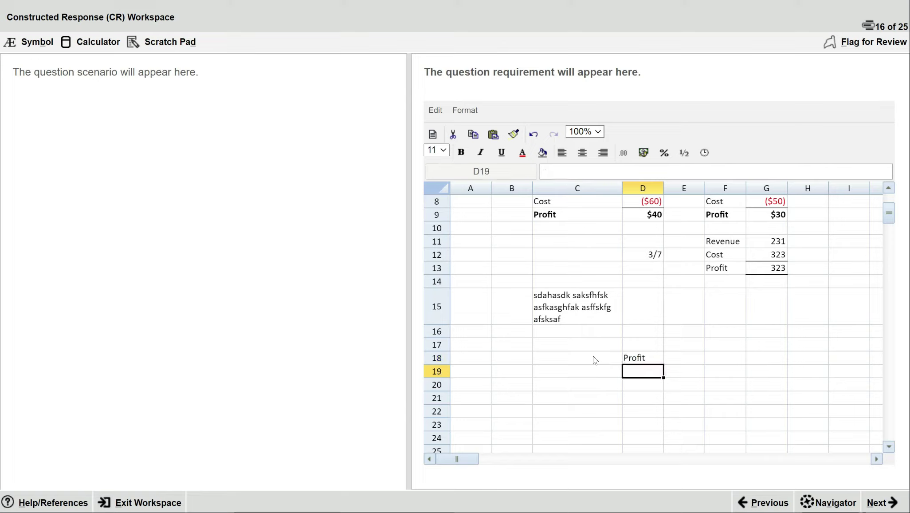
pyautogui.write('Revenue')
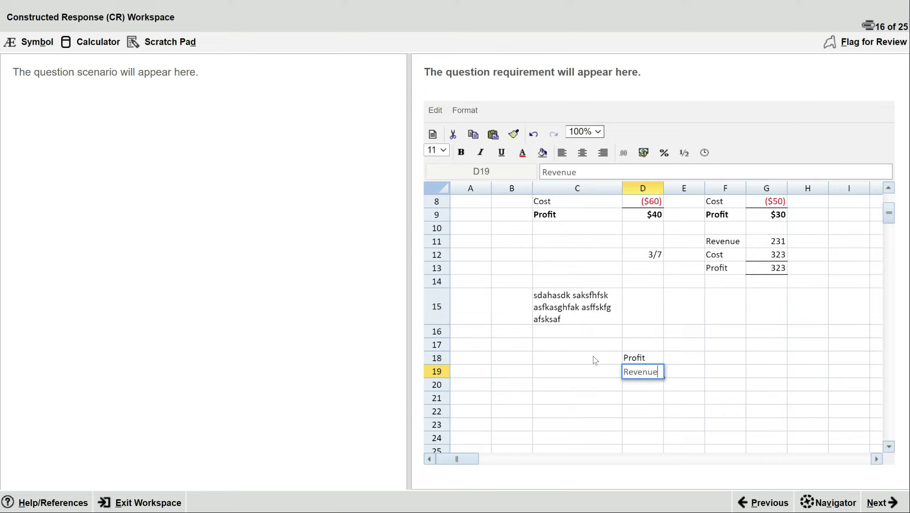
pyautogui.press('Return')
pyautogui.write('Profit')
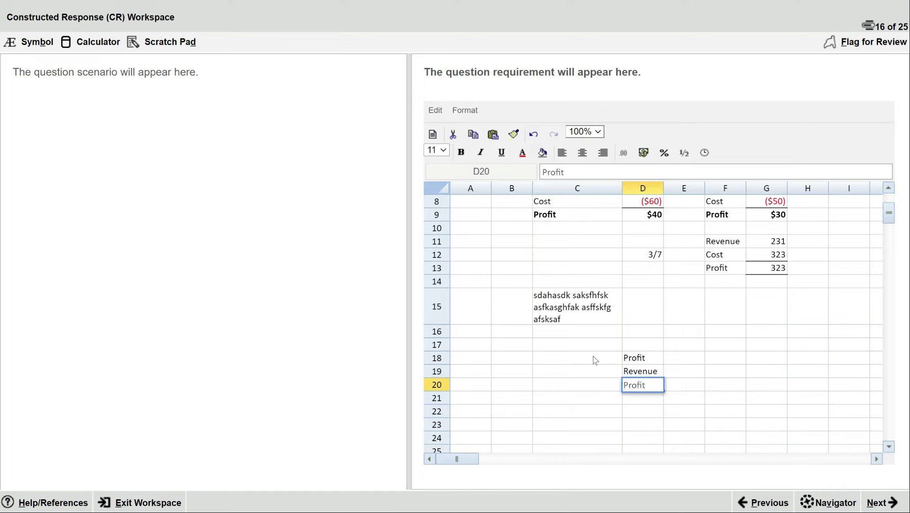
pyautogui.write(' margin')
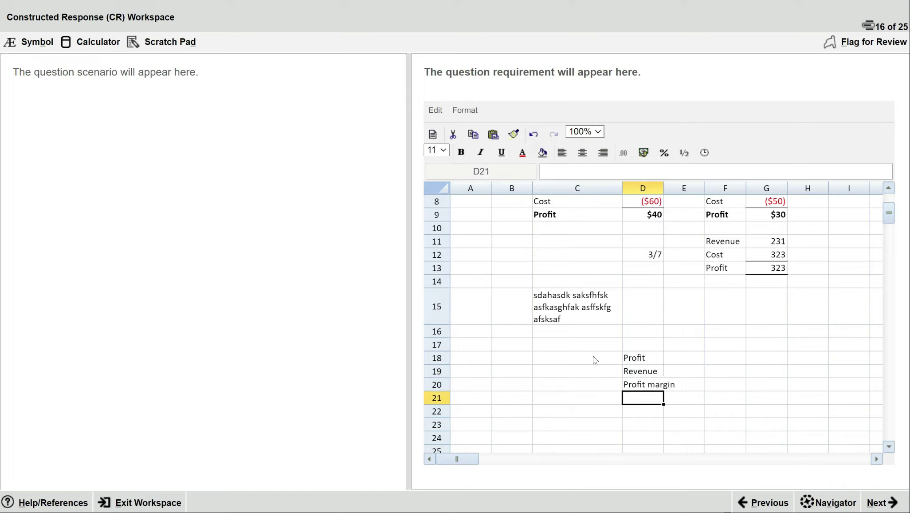
pyautogui.press('Return')
pyautogui.moveTo(664, 188); pyautogui.dragTo(682, 188)
# Enter the column headings A and B in E17 and F17 above the new labels
pyautogui.click(706, 345)
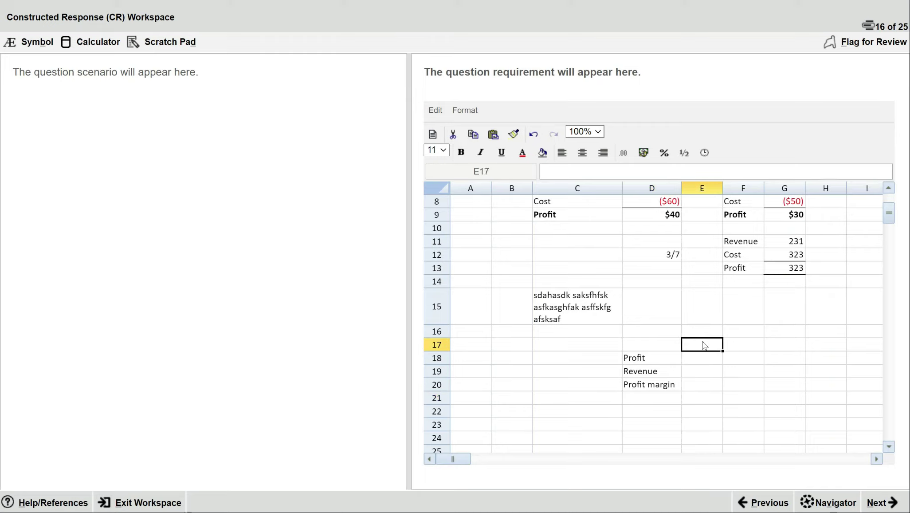
pyautogui.write('A')
pyautogui.press('Tab')
pyautogui.write('B')
pyautogui.press('Return')
pyautogui.press('Left')
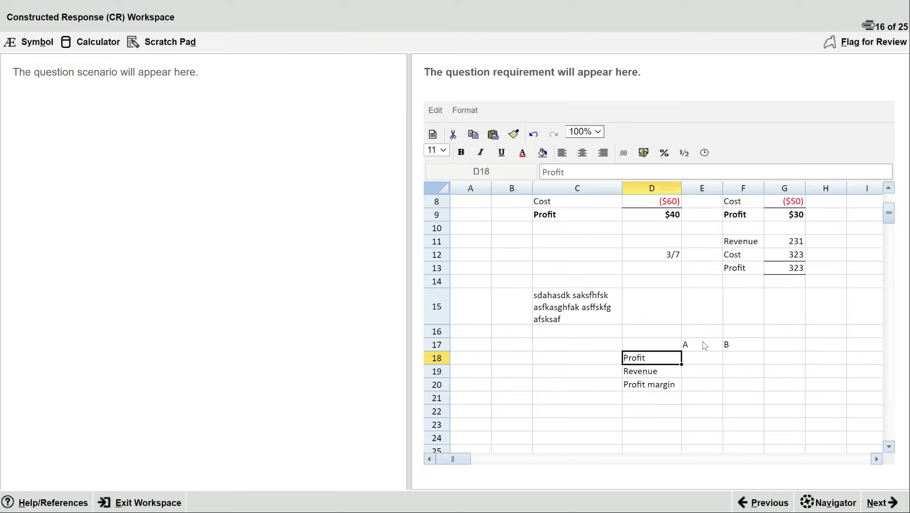
# Make the A and B headings in E17:F17 bold, underlined and centred
pyautogui.click(705, 346)
pyautogui.hotkey('shift', 'Right')
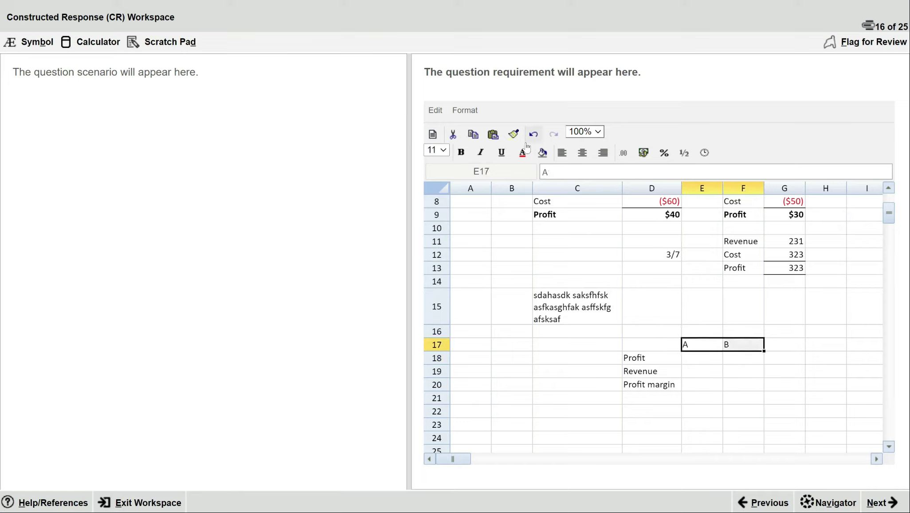
pyautogui.click(463, 153)
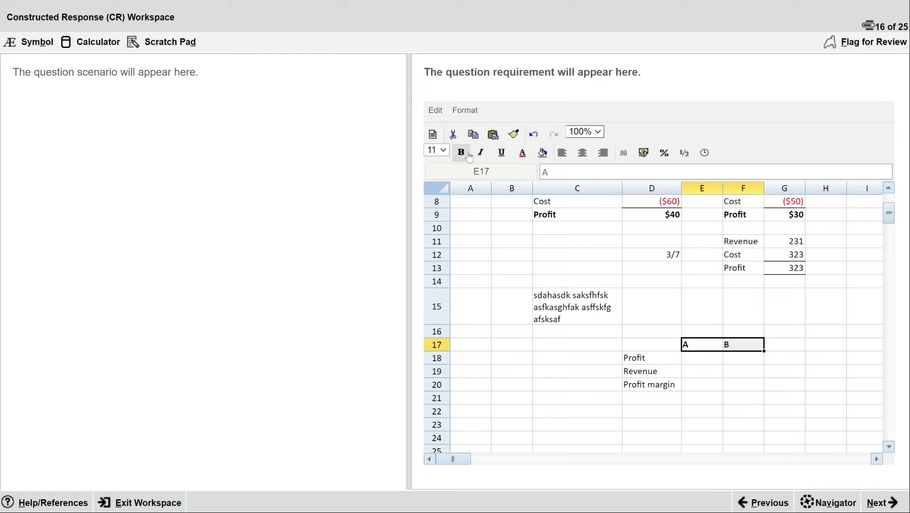
pyautogui.click(502, 153)
pyautogui.click(580, 159)
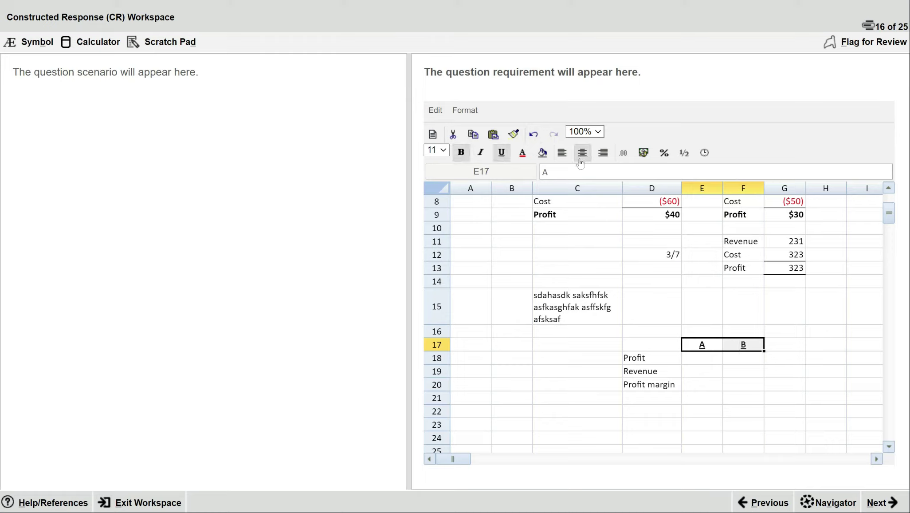
# Make the Profit, Revenue and Profit margin labels in D18:D20 bold
pyautogui.press('Down')
pyautogui.press('Left')
pyautogui.hotkey('shift', 'Down')
pyautogui.hotkey('shift', 'Down')
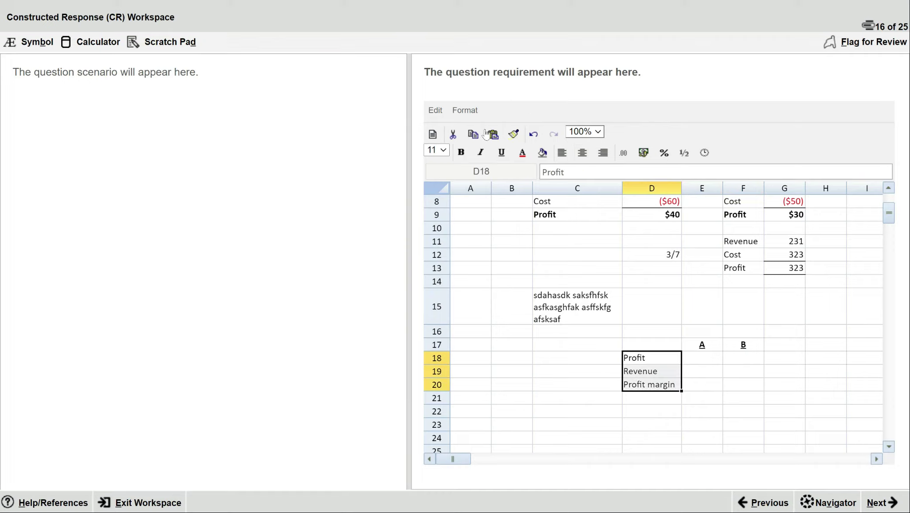
pyautogui.click(461, 154)
# Enter profit 100 and revenue 500 under A, and profit 200 and revenue 700 under B
pyautogui.press('Right')
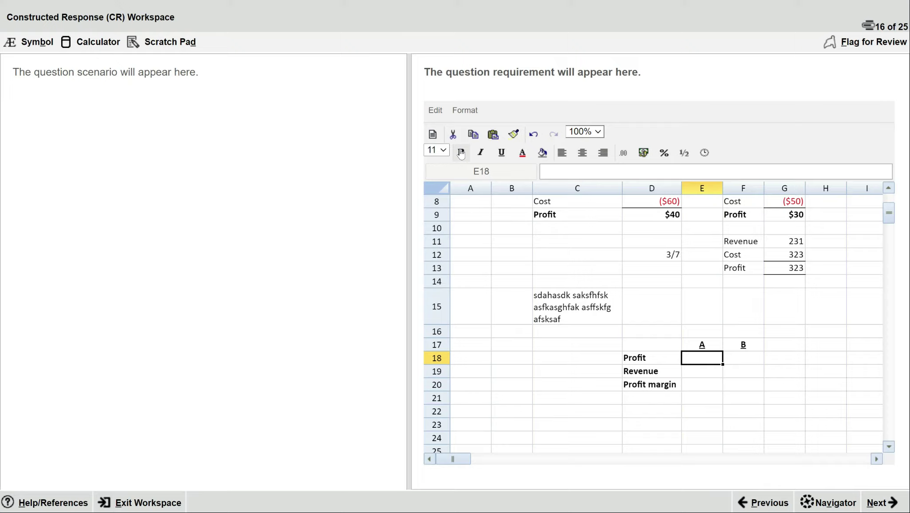
pyautogui.write('100')
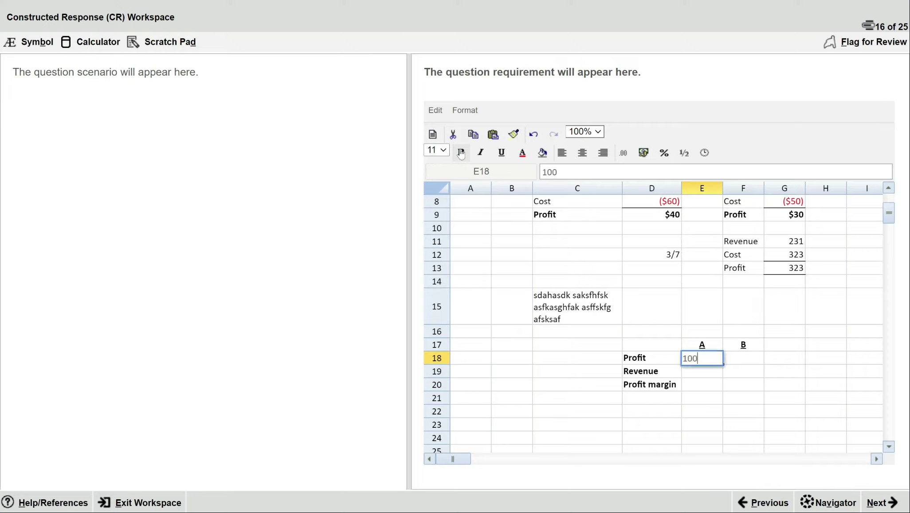
pyautogui.press('Return')
pyautogui.write('500')
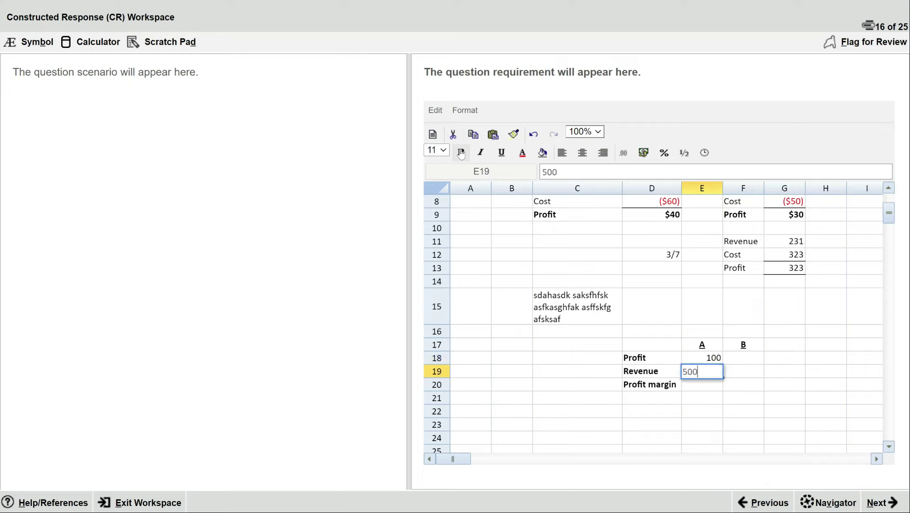
pyautogui.press('Tab')
pyautogui.press('Up')
pyautogui.write('200')
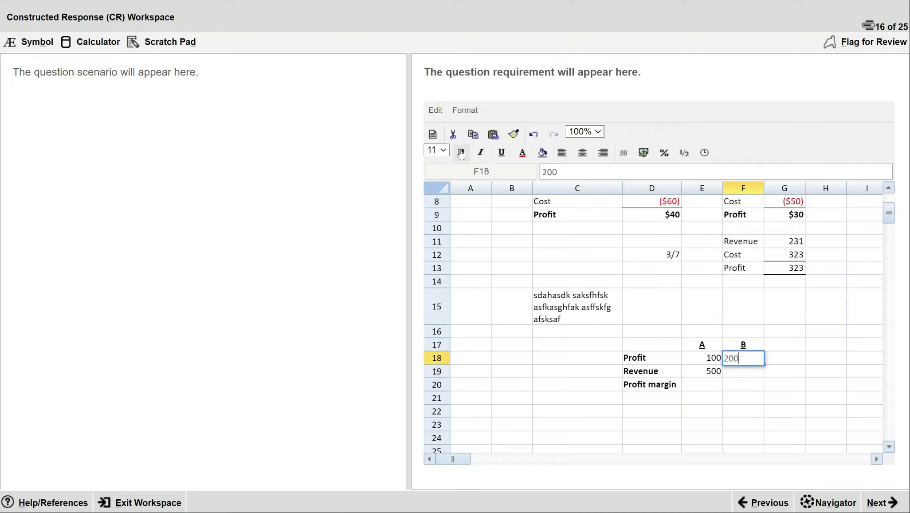
pyautogui.press('Return')
pyautogui.write('700')
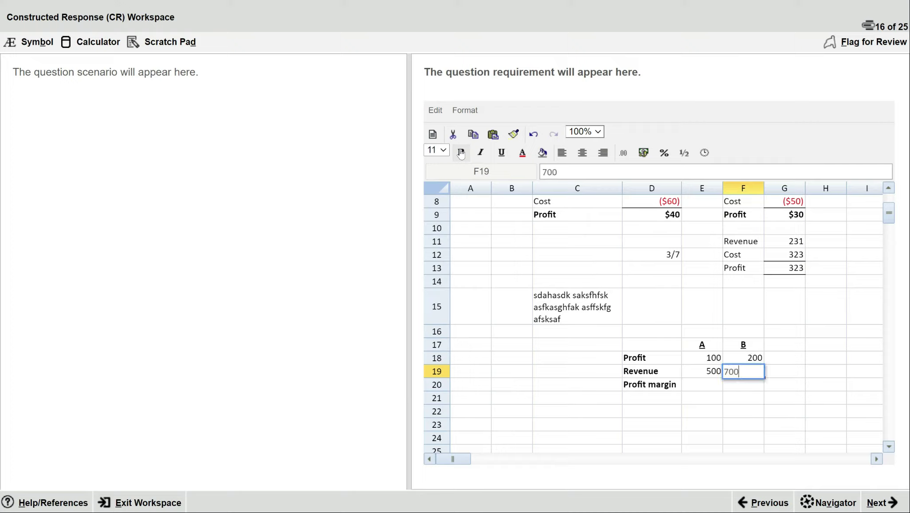
pyautogui.press('Return')
pyautogui.press('Left')
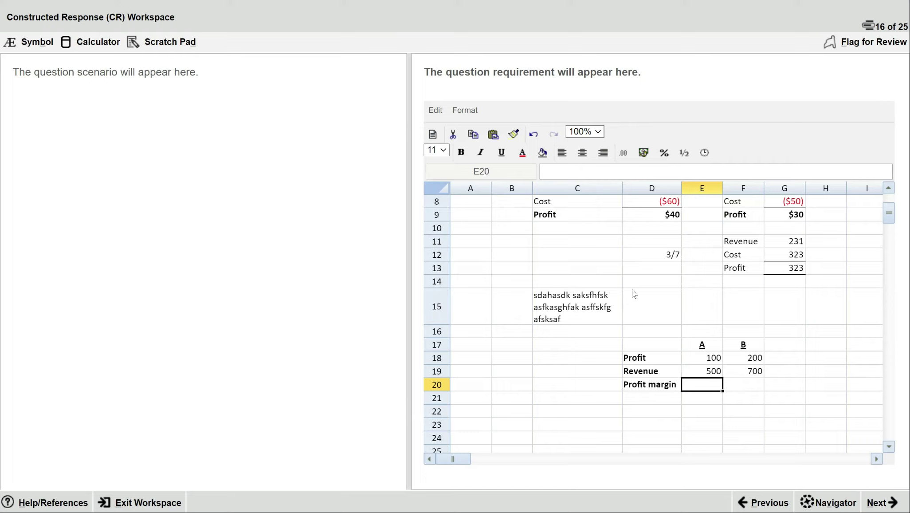
pyautogui.write('=SUM(')
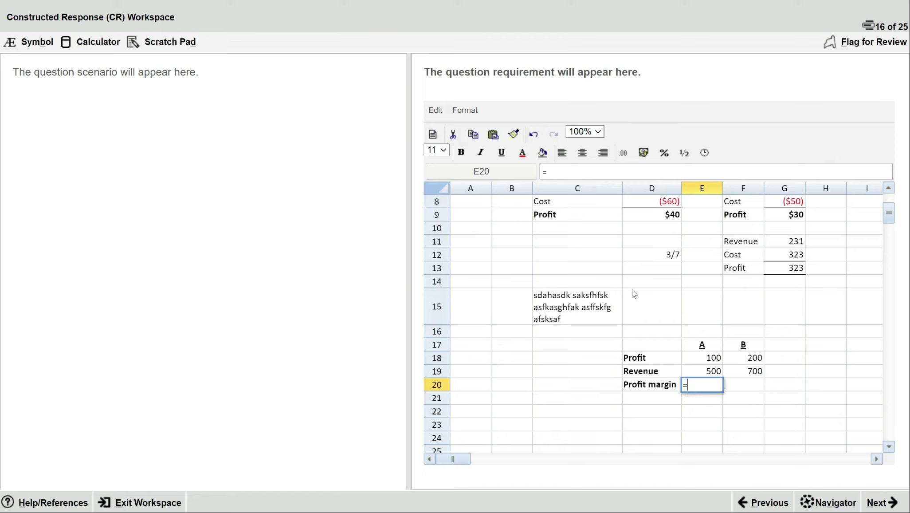
pyautogui.press('Up')
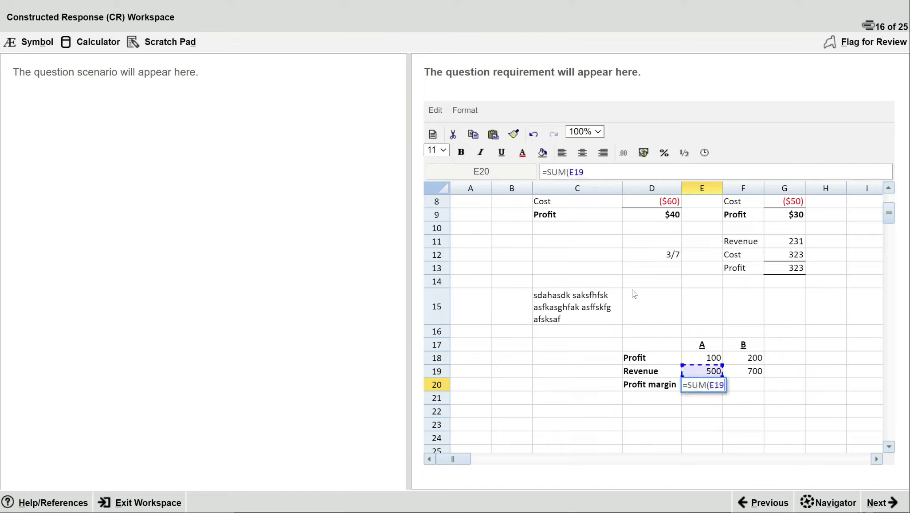
pyautogui.hotkey('shift', 'Up')
pyautogui.press('Return')
pyautogui.press('Up')
pyautogui.write('=')
pyautogui.press('Up')
pyautogui.press('Up')
pyautogui.write('+')
pyautogui.press('Up')
pyautogui.press('Return')
pyautogui.press('Up')
# Calculate A's profit margin in E20 with the formula =E18/E19
pyautogui.write('=')
pyautogui.press('Up')
pyautogui.press('Up')
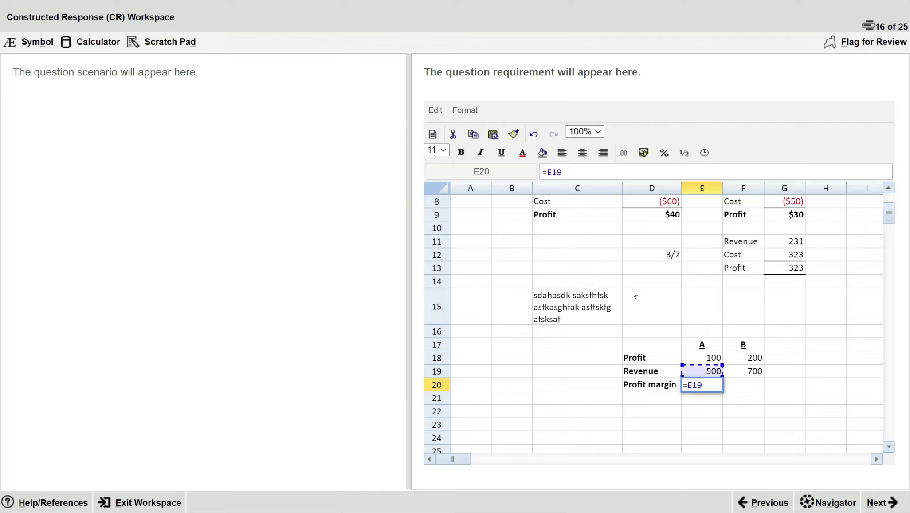
pyautogui.write('/')
pyautogui.press('Up')
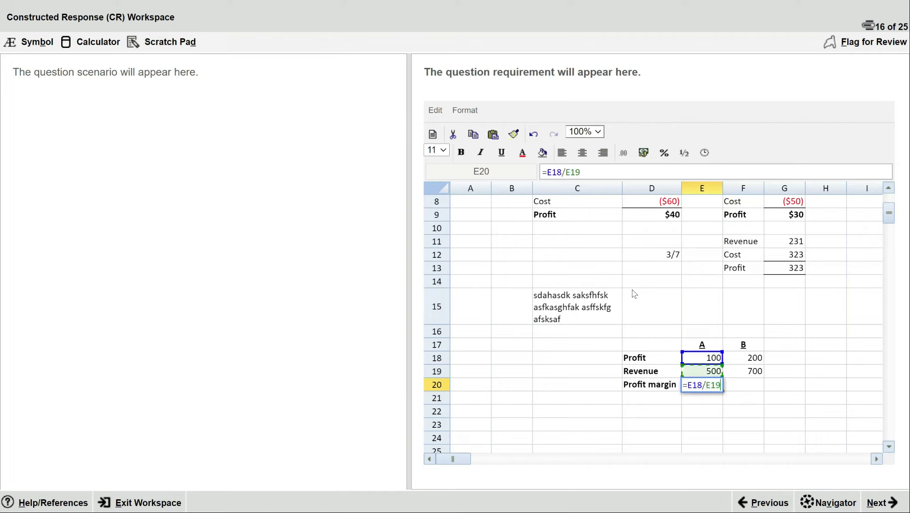
pyautogui.press('Return')
# Calculate B's profit margin in F20 by dividing its profit in F18 by its revenue in F19
pyautogui.press('Right')
pyautogui.press('Up')
pyautogui.write('=')
pyautogui.press('Up')
pyautogui.press('Up')
pyautogui.write('/')
pyautogui.press('Up')
pyautogui.press('Return')
# Format both profit margins in E20:F20 as percentages in the 0.00% format and make them bold
pyautogui.press('Left')
pyautogui.press('Up')
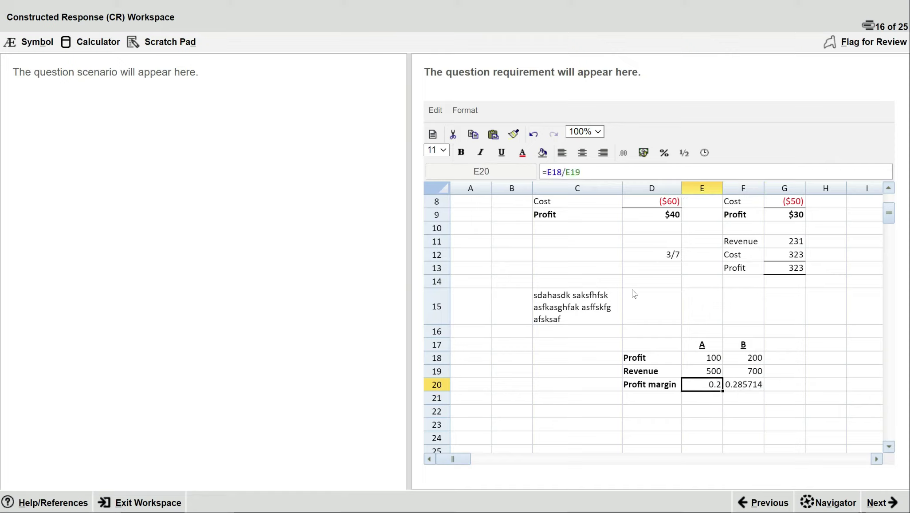
pyautogui.hotkey('shift', 'Right')
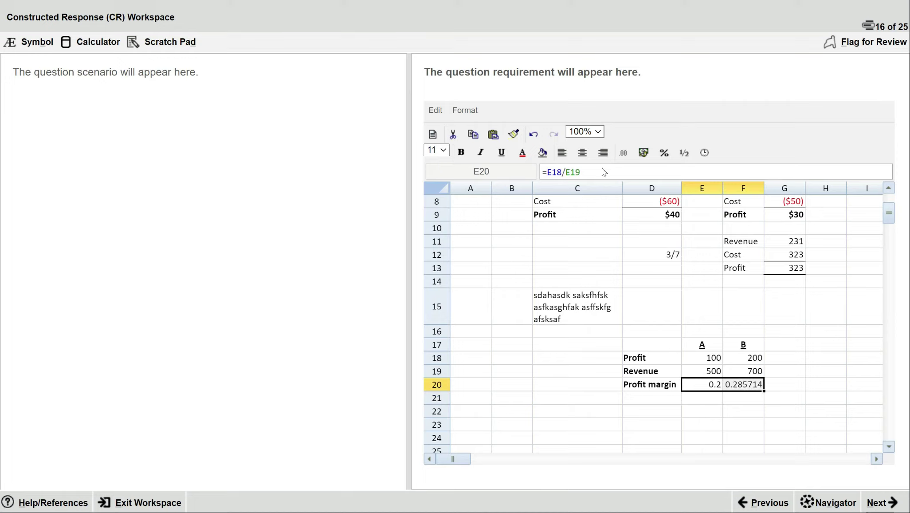
pyautogui.click(665, 154)
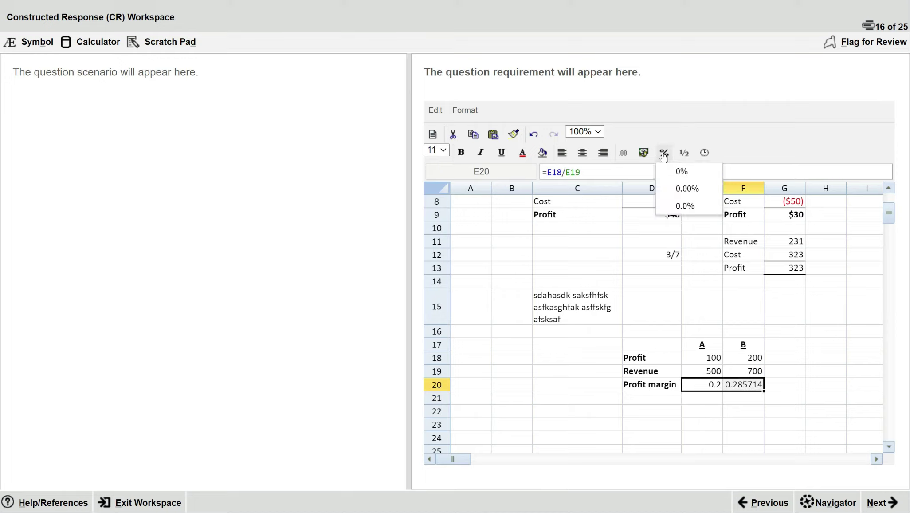
pyautogui.click(687, 190)
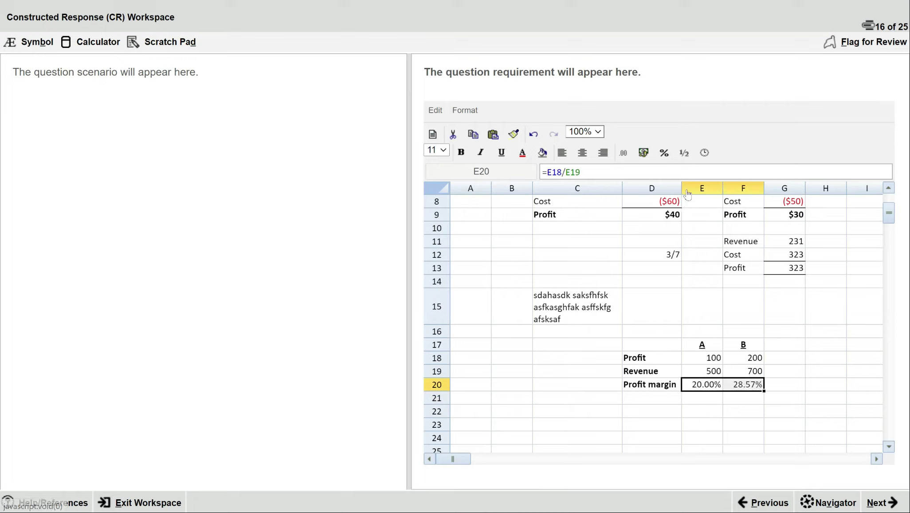
pyautogui.click(723, 399)
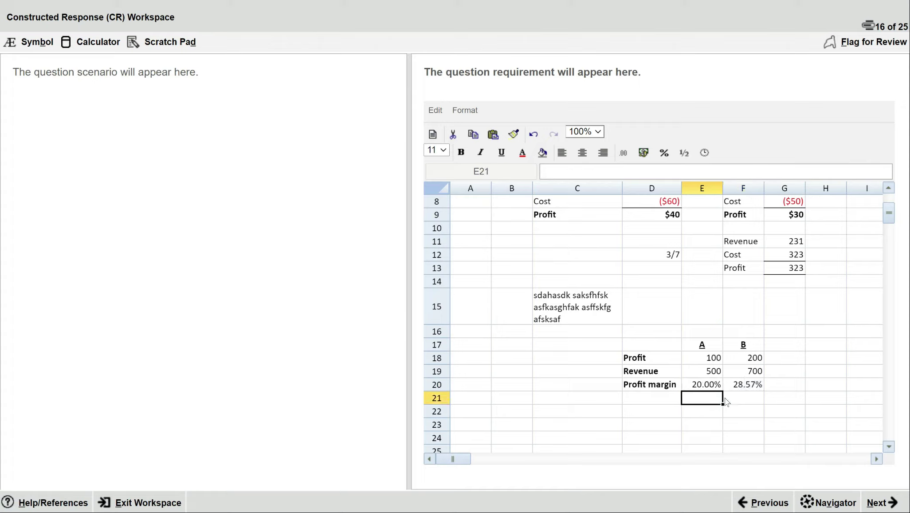
pyautogui.press('Up')
pyautogui.hotkey('shift', 'Right')
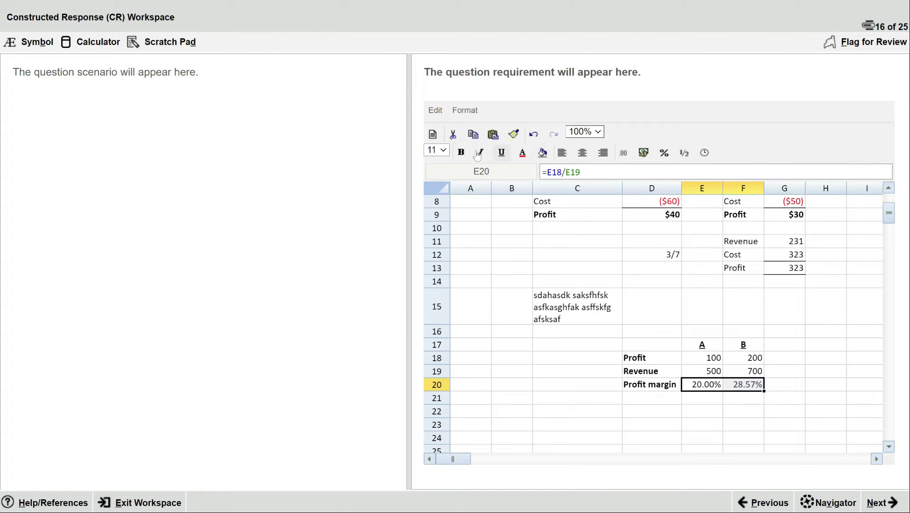
pyautogui.click(461, 152)
# Add a black outline border around the whole profit margin table in D17:F20, using the cell format settings
pyautogui.press('Left')
pyautogui.press('Right')
pyautogui.press('Up')
pyautogui.press('Up')
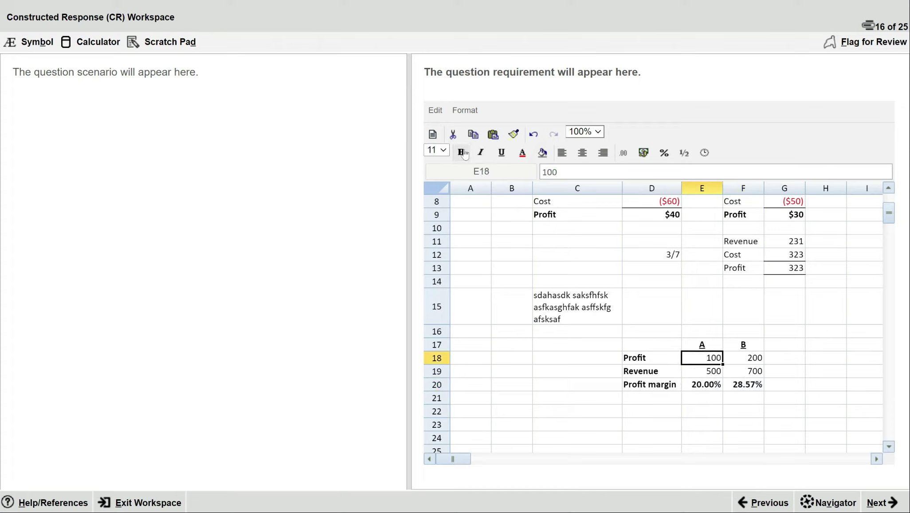
pyautogui.press('Up')
pyautogui.press('Left')
pyautogui.hotkey('shift', 'Down')
pyautogui.hotkey('shift', 'Down')
pyautogui.hotkey('shift', 'Right')
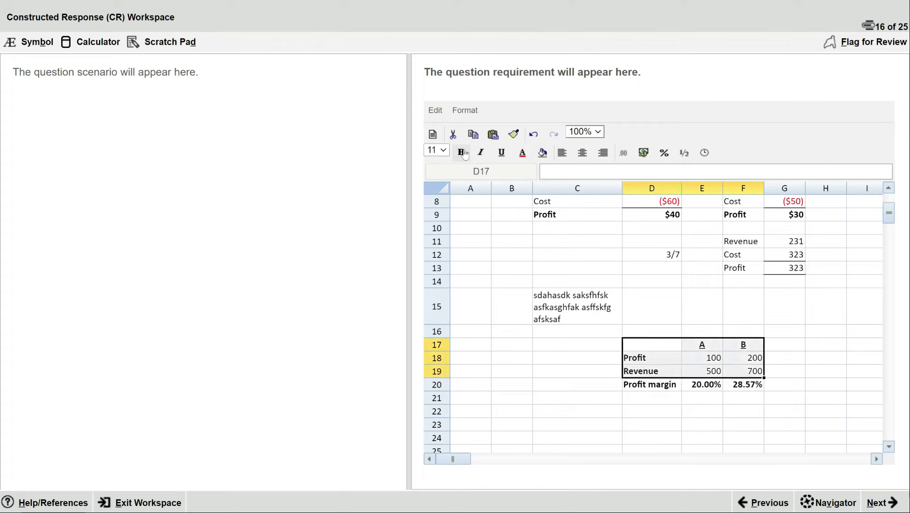
pyautogui.hotkey('shift', 'Right')
pyautogui.hotkey('shift', 'Down')
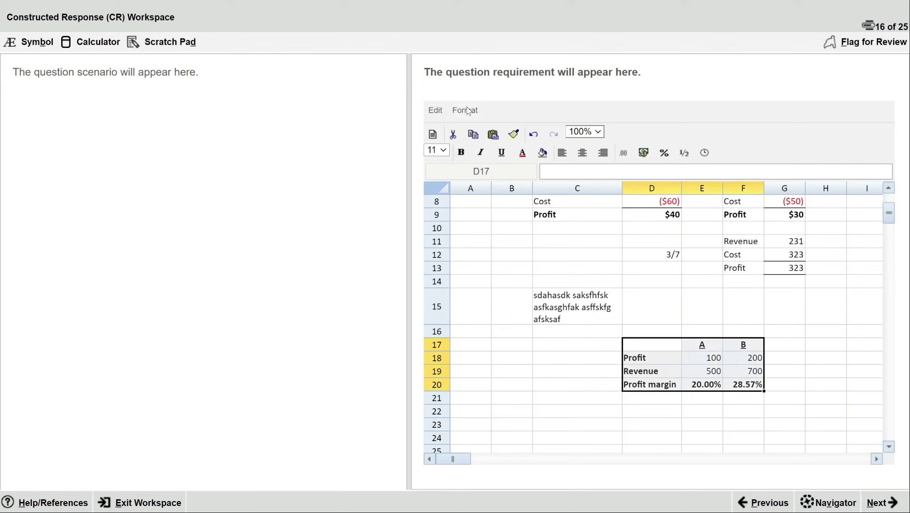
pyautogui.click(466, 110)
pyautogui.click(473, 132)
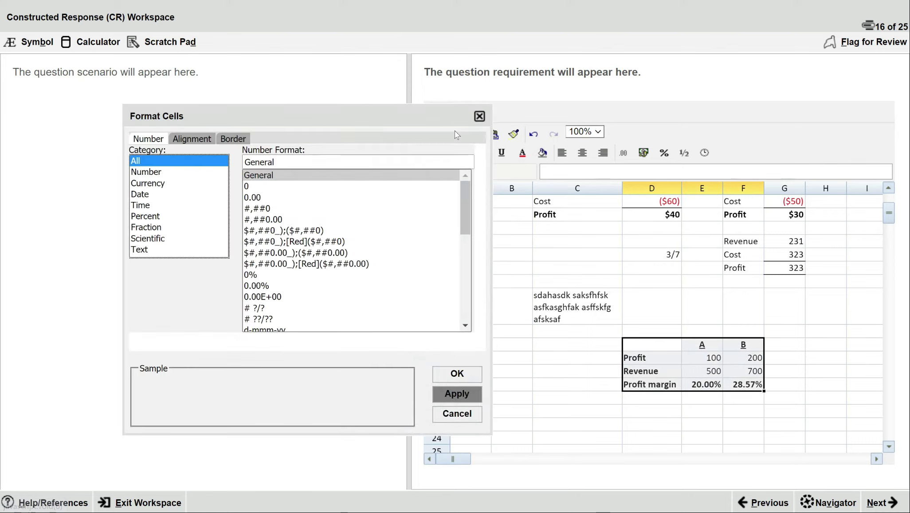
pyautogui.click(232, 139)
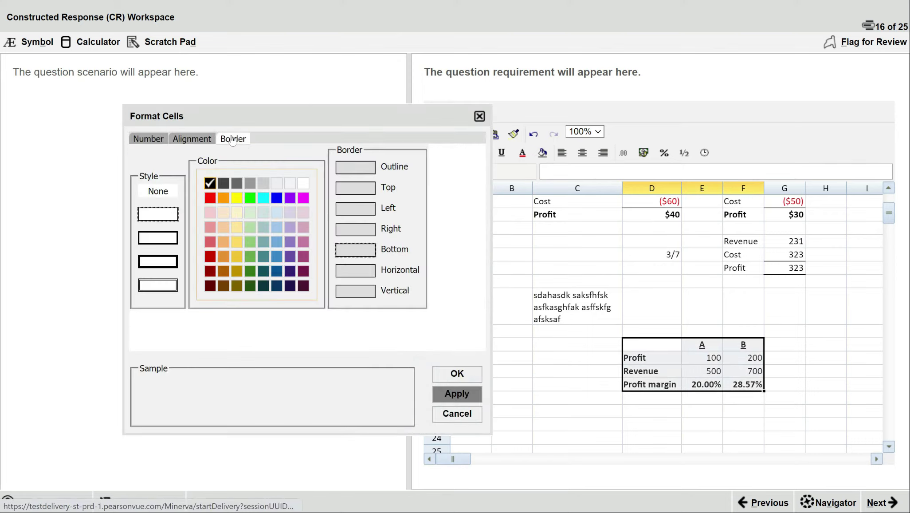
pyautogui.click(356, 173)
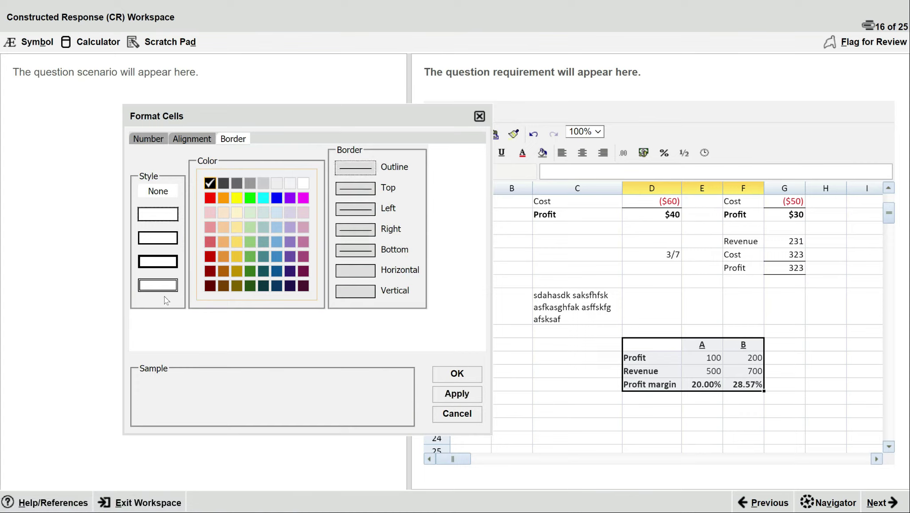
pyautogui.click(160, 261)
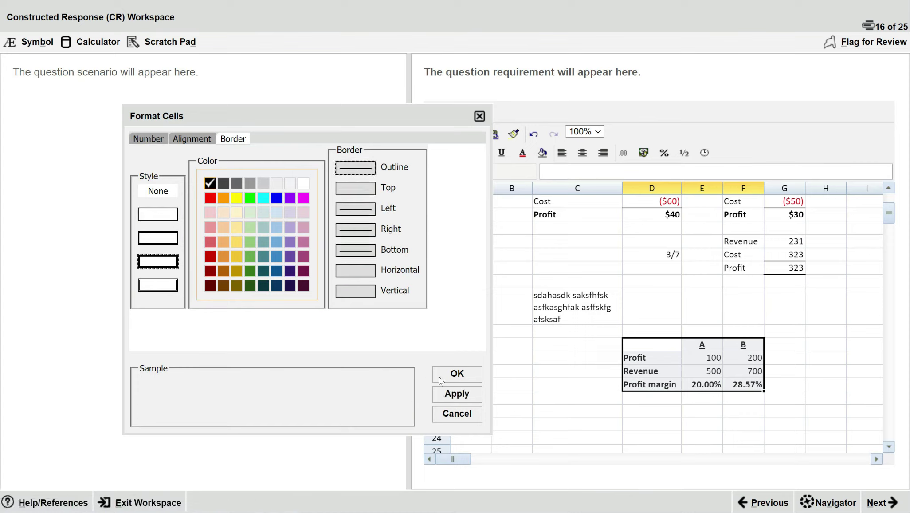
pyautogui.click(461, 391)
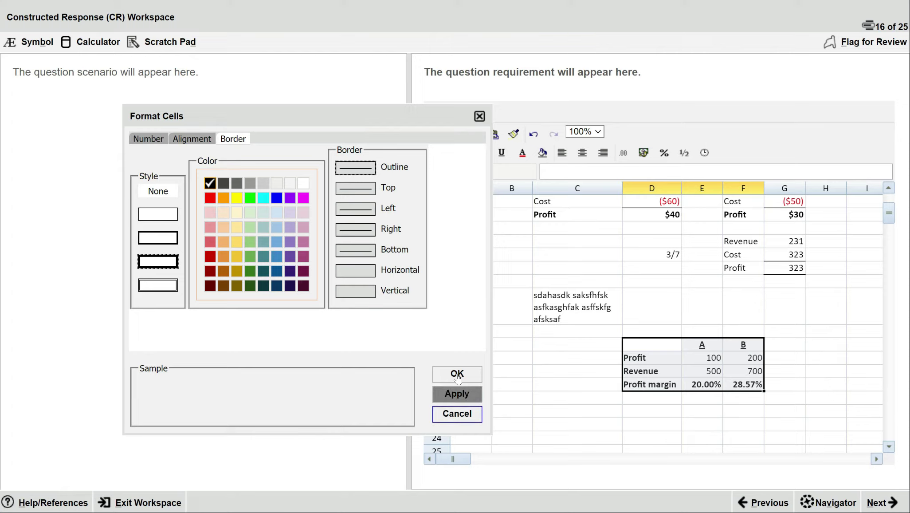
pyautogui.click(459, 378)
pyautogui.press('Down')
pyautogui.press('Down')
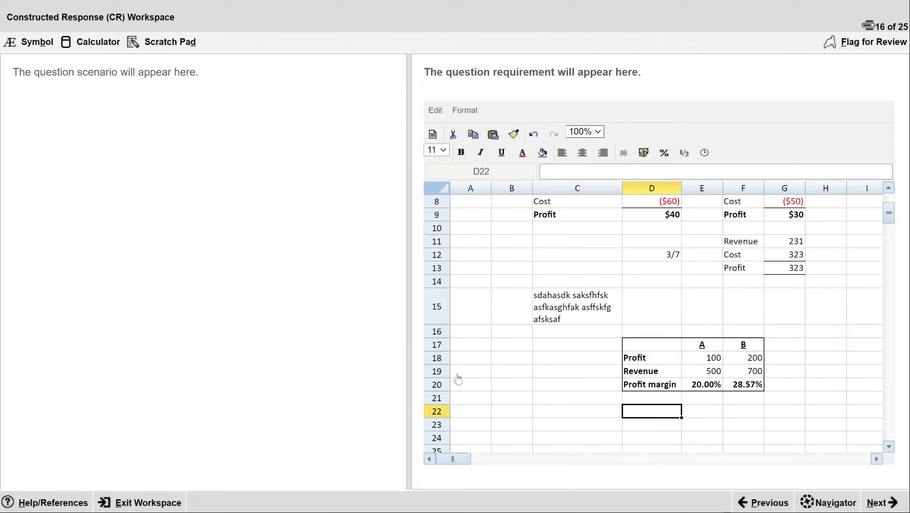
# Fill the header row of the profit margin table, D17:F17, with yellow
pyautogui.press('Up')
pyautogui.press('Up')
pyautogui.press('Up')
pyautogui.press('Up')
pyautogui.press('Up')
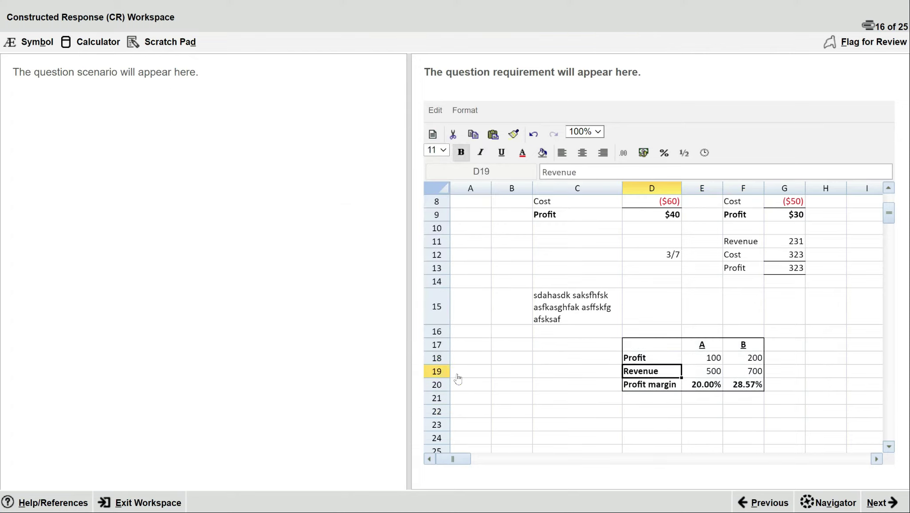
pyautogui.hotkey('shift', 'Right')
pyautogui.hotkey('shift', 'Right')
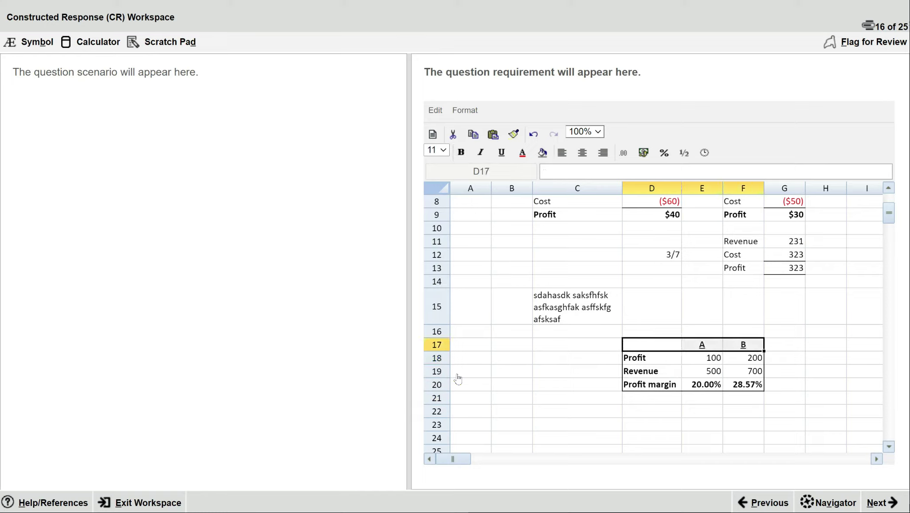
pyautogui.click(549, 156)
pyautogui.click(574, 191)
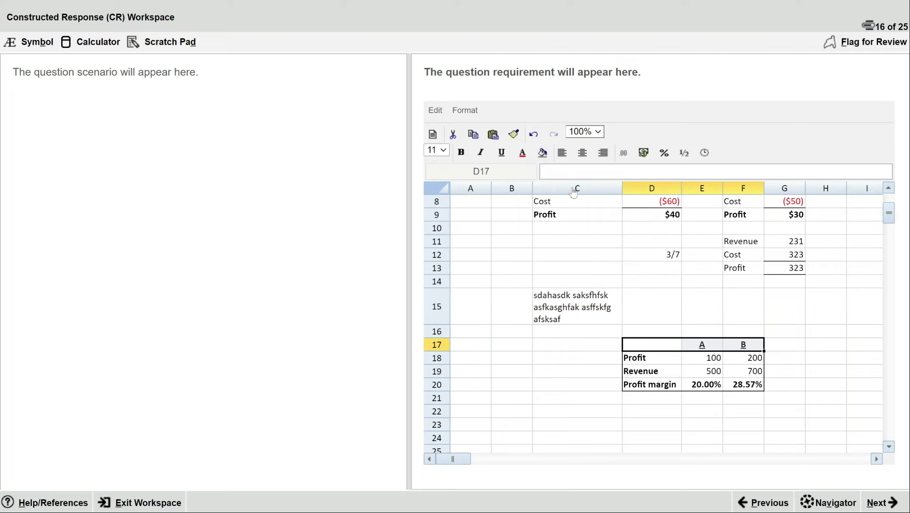
# Fill the row labels Profit, Revenue and Profit margin in D18:D20 with yellow
pyautogui.press('Down')
pyautogui.hotkey('shift', 'Down')
pyautogui.hotkey('shift', 'Down')
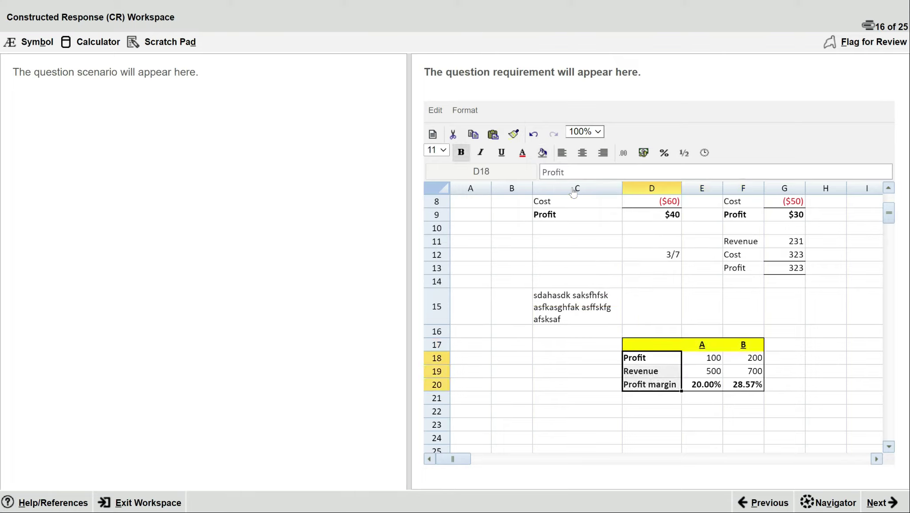
pyautogui.click(544, 154)
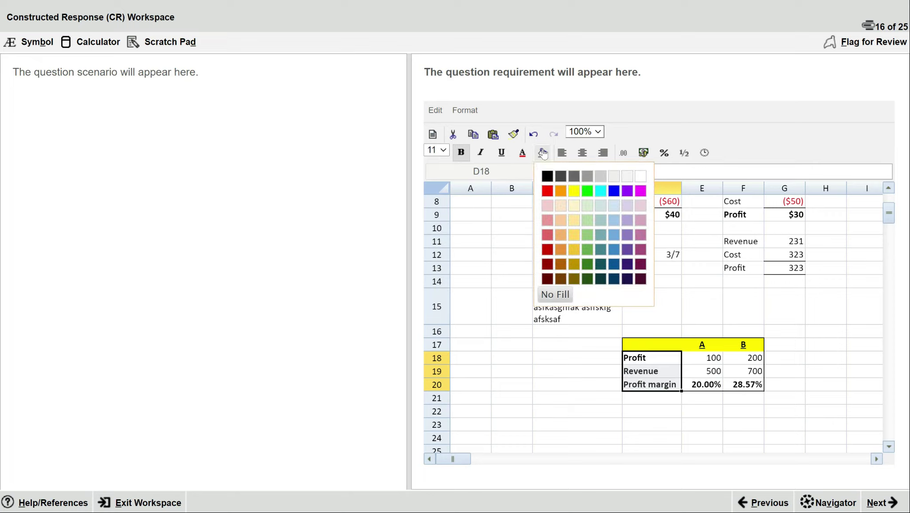
pyautogui.click(578, 193)
pyautogui.press('Up')
pyautogui.press('Up')
pyautogui.press('Up')
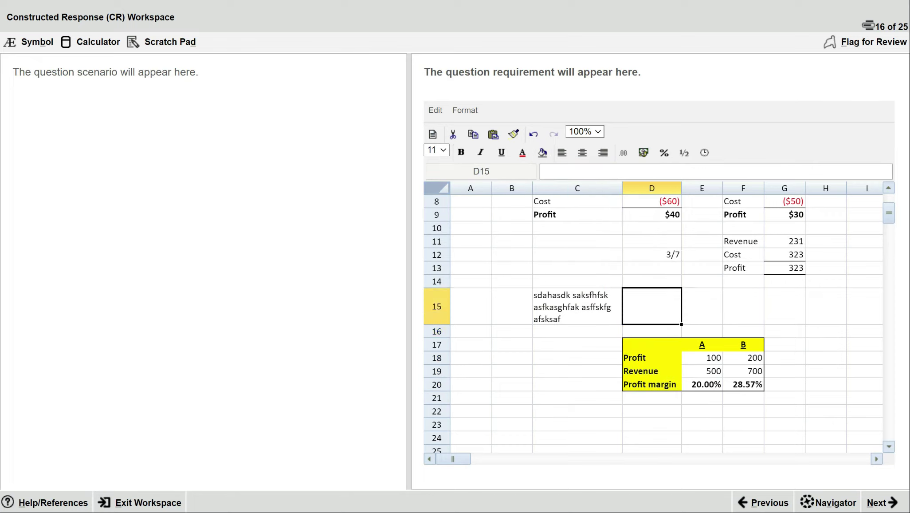
# Apply black horizontal and vertical borders to the profit margin table in D17:F20 through the cell format settings
pyautogui.press('Down')
pyautogui.press('Down')
pyautogui.hotkey('shift', 'Right')
pyautogui.hotkey('shift', 'Right')
pyautogui.hotkey('shift', 'Down')
pyautogui.hotkey('shift', 'Down')
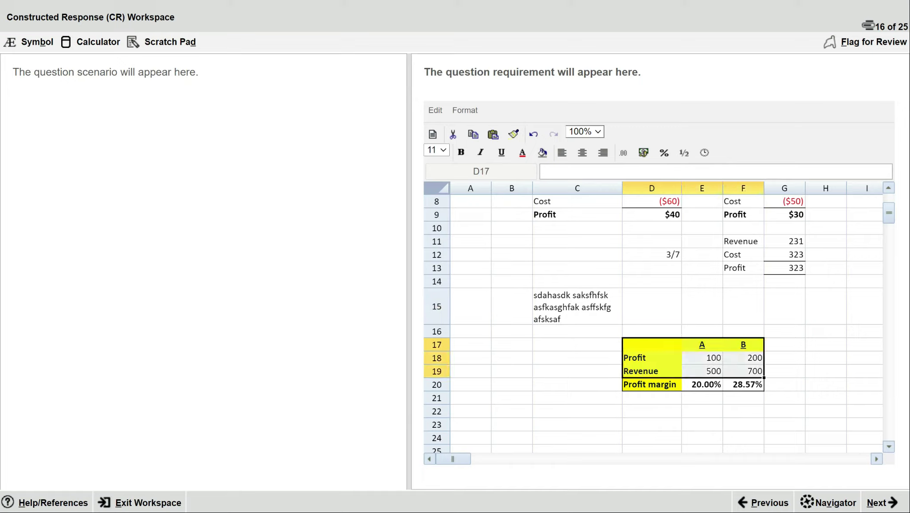
pyautogui.click(468, 110)
pyautogui.click(488, 129)
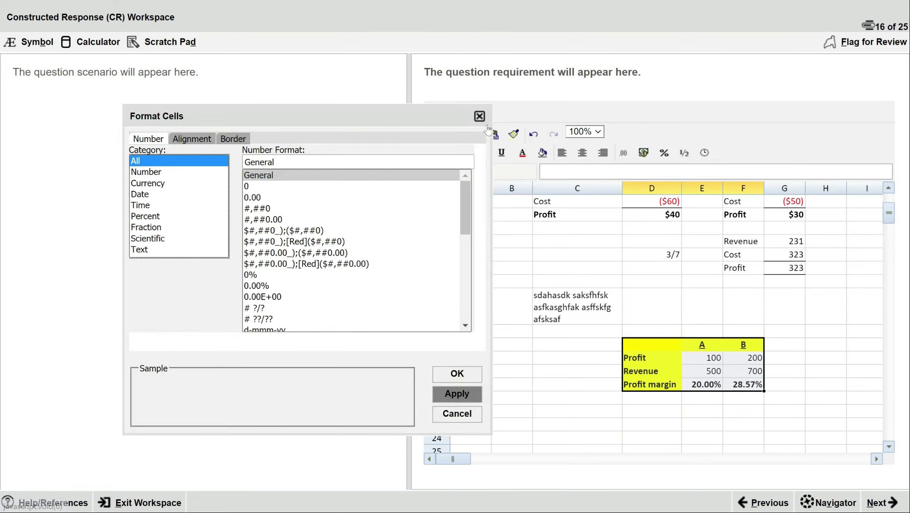
pyautogui.click(234, 143)
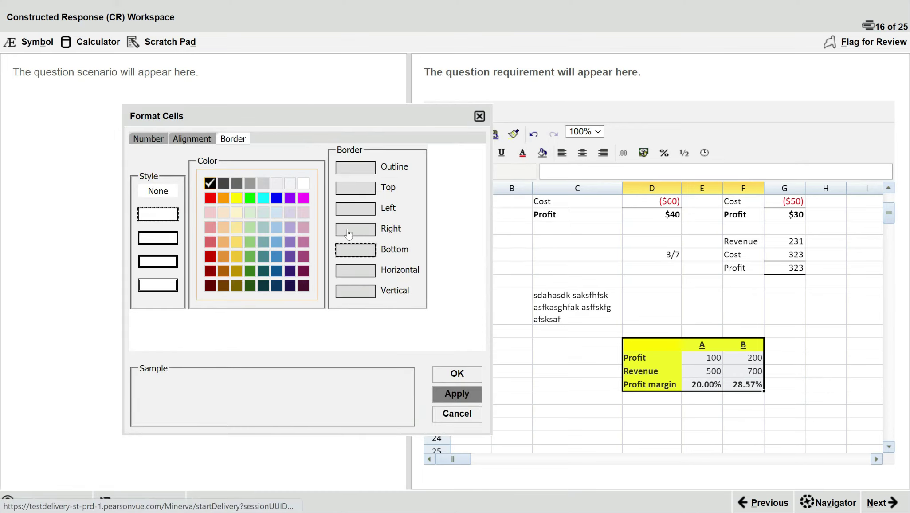
pyautogui.click(366, 277)
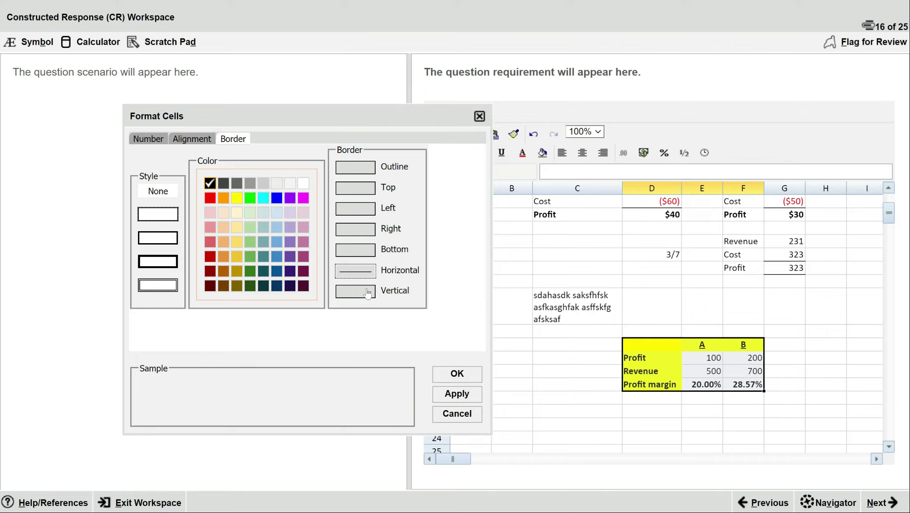
pyautogui.click(368, 292)
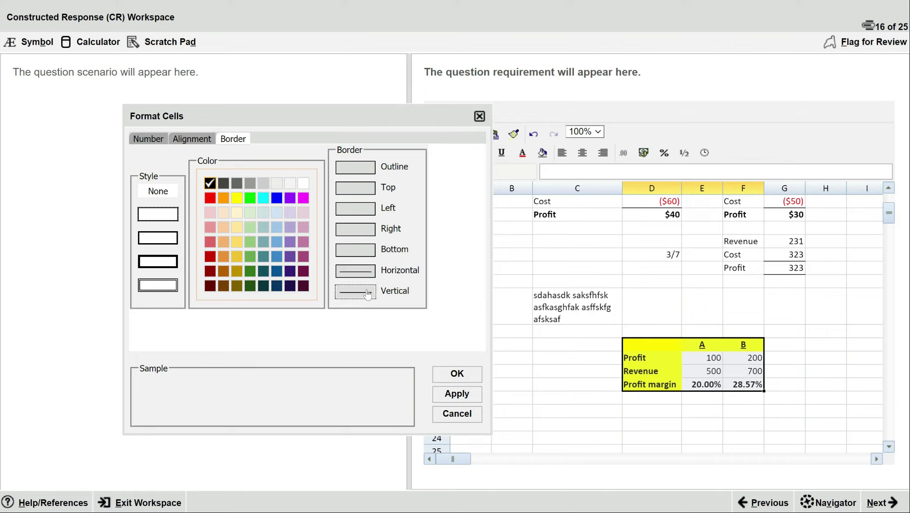
pyautogui.click(169, 262)
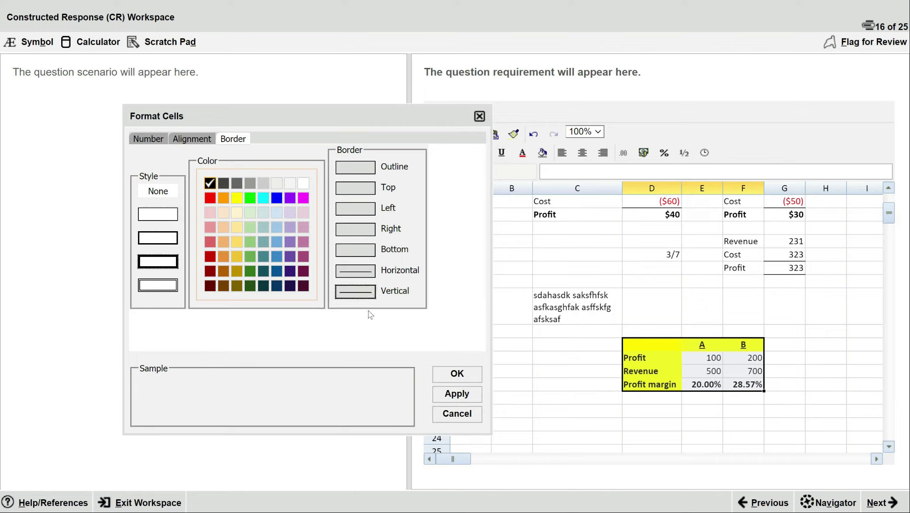
pyautogui.click(452, 395)
pyautogui.click(458, 376)
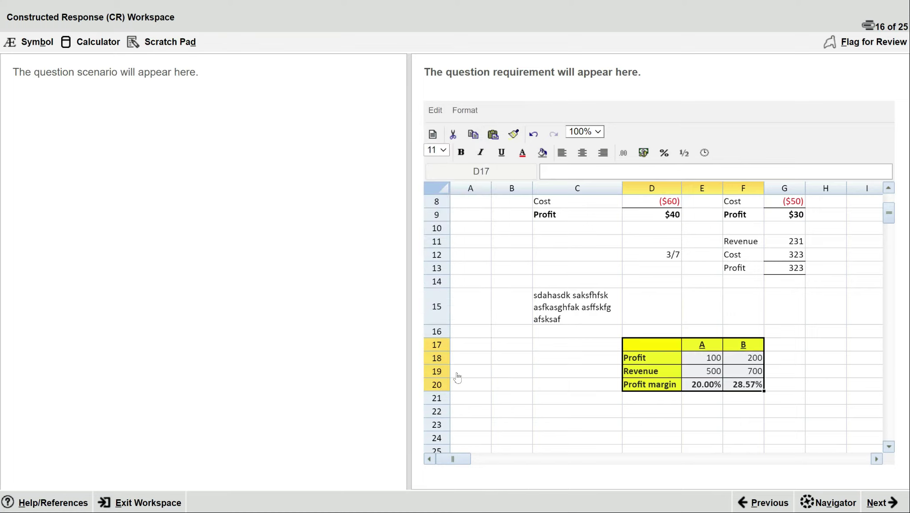
pyautogui.press('Down')
pyautogui.press('Down')
pyautogui.press('Down')
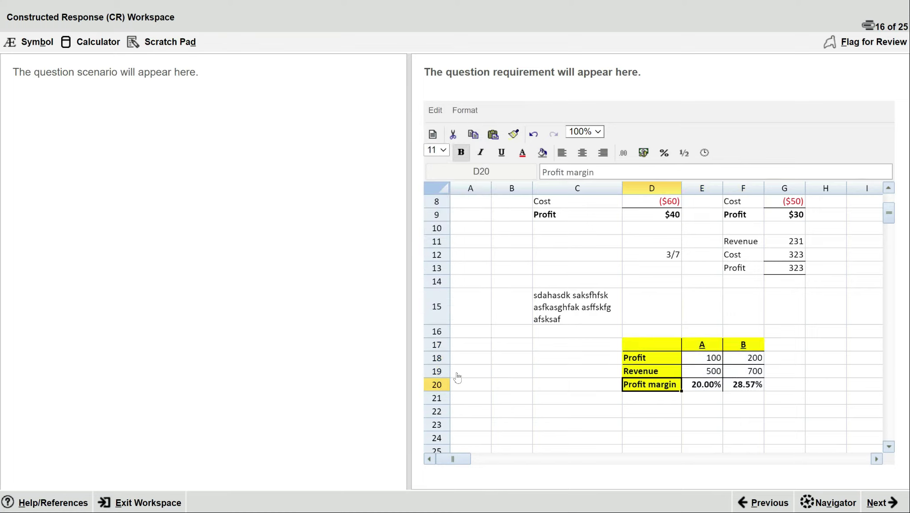
# Apply black outline, horizontal and vertical borders together to the whole profit margin table in D17:F20
pyautogui.press('Up')
pyautogui.press('Up')
pyautogui.press('Up')
pyautogui.hotkey('shift', 'Right')
pyautogui.hotkey('shift', 'Down')
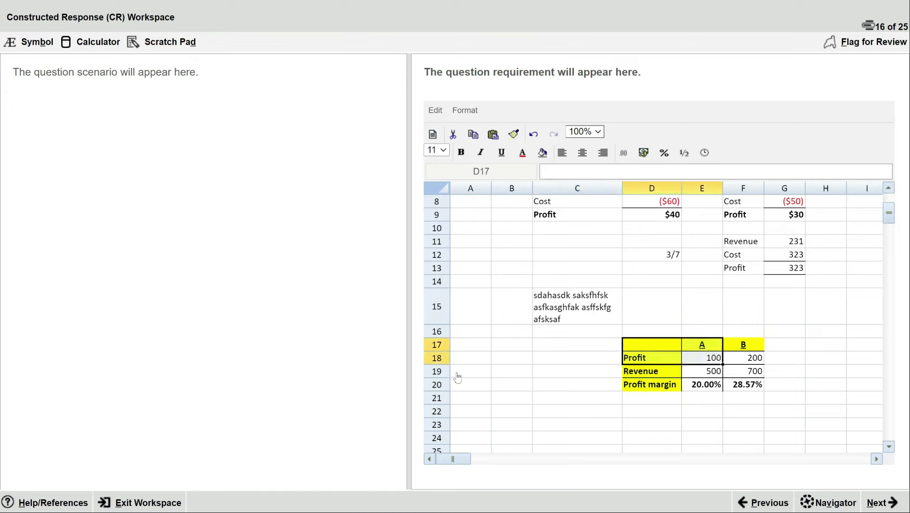
pyautogui.hotkey('shift', 'Right')
pyautogui.hotkey('shift', 'Down')
pyautogui.hotkey('shift', 'Down')
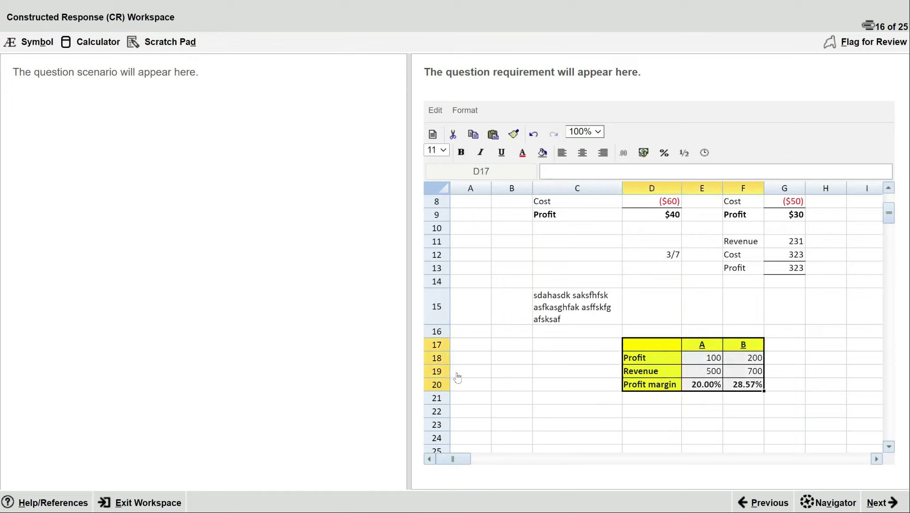
pyautogui.click(460, 113)
pyautogui.click(469, 129)
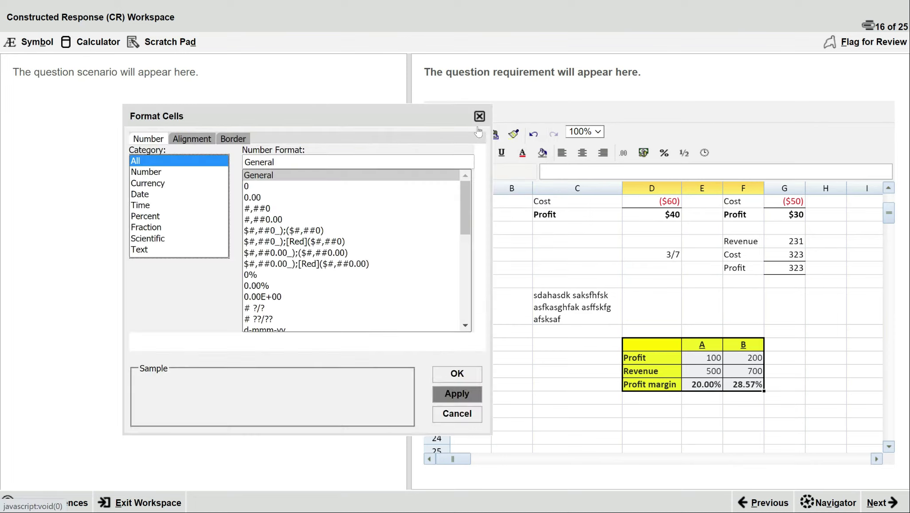
pyautogui.click(222, 140)
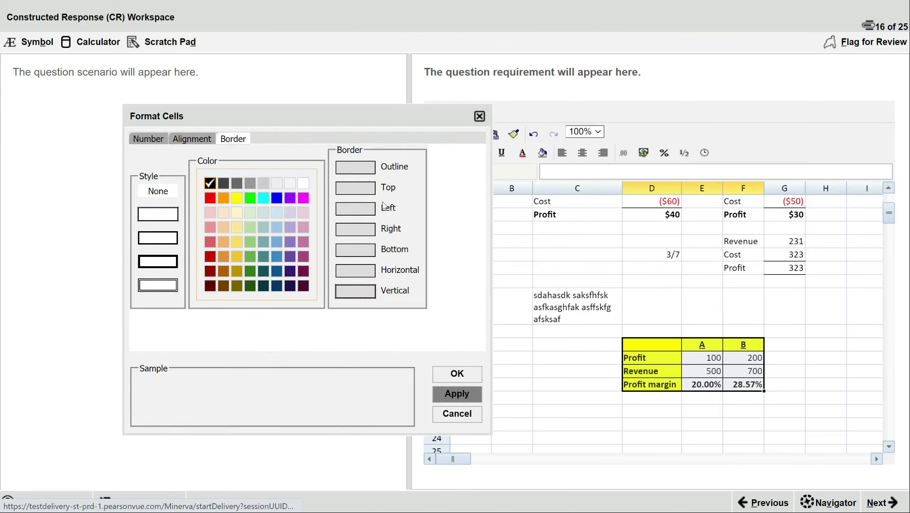
pyautogui.click(366, 273)
pyautogui.click(366, 288)
pyautogui.click(356, 169)
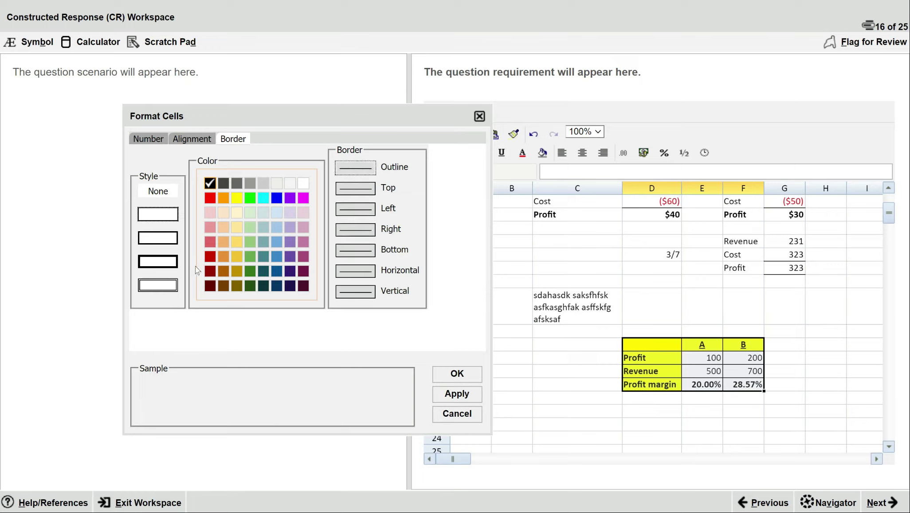
pyautogui.click(151, 264)
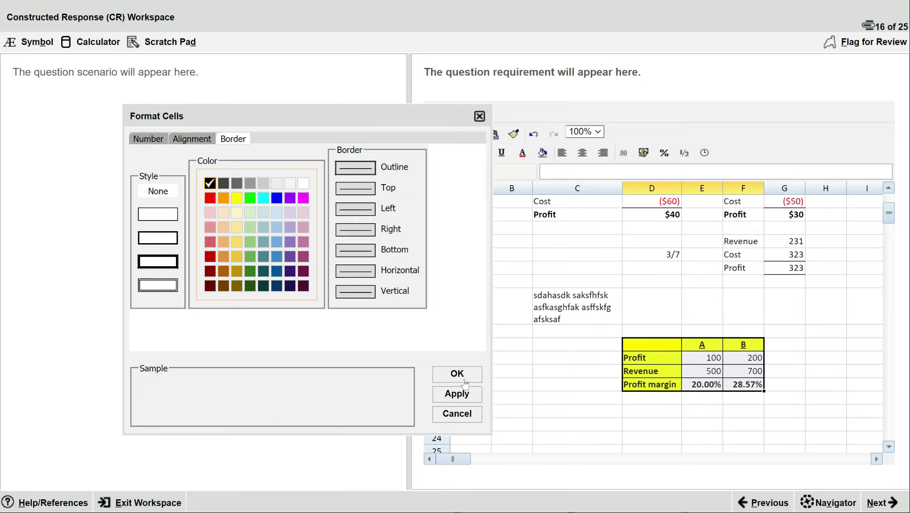
pyautogui.click(463, 394)
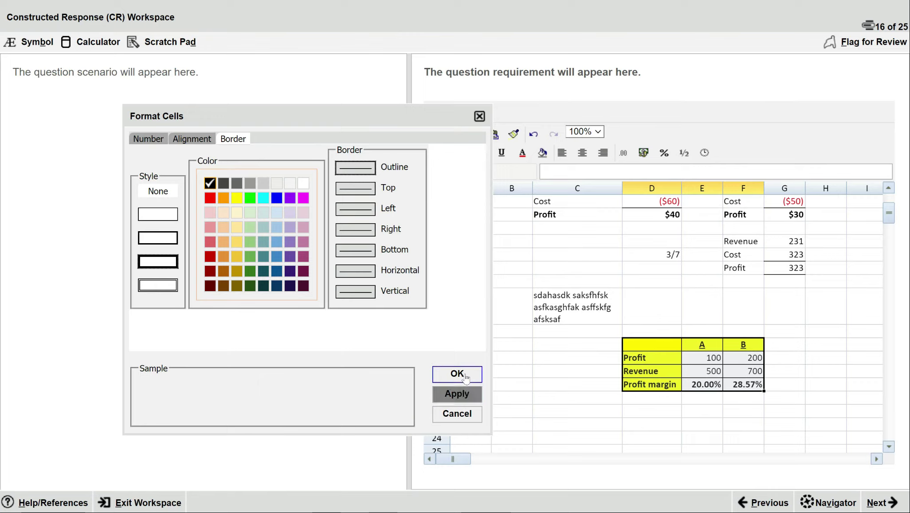
pyautogui.click(464, 375)
# Look over the bordered profit margin table and the earlier sample content higher up in the sheet
pyautogui.press('Left')
pyautogui.press('Down')
pyautogui.press('Right')
pyautogui.press('Up')
pyautogui.press('Up')
pyautogui.press('Right')
pyautogui.press('Right')
pyautogui.press('Down')
pyautogui.press('Down')
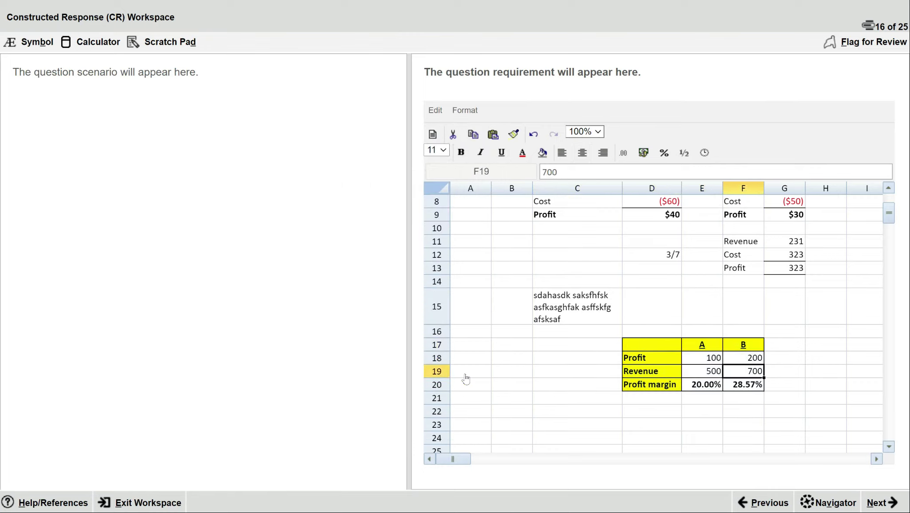
pyautogui.press('Left')
pyautogui.press('Up')
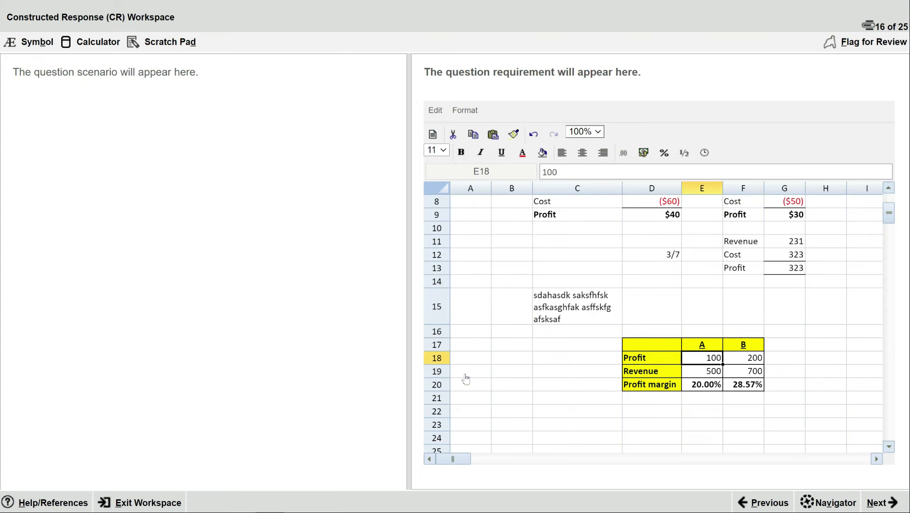
pyautogui.hotkey('ctrl', 'Up')
pyautogui.press('Down')
pyautogui.press('Down')
pyautogui.press('Down')
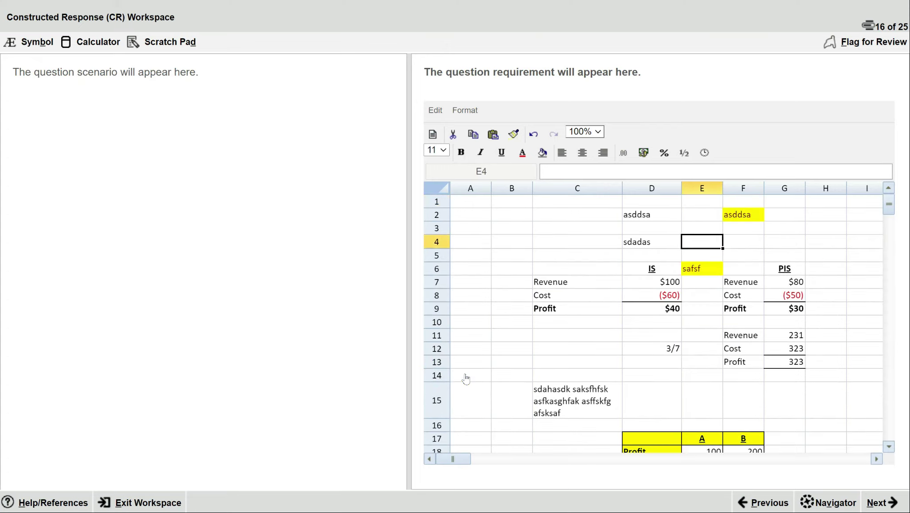
pyautogui.press('Down')
pyautogui.press('Down')
pyautogui.press('Down')
pyautogui.press('Down')
pyautogui.press('Down')
pyautogui.press('Down')
pyautogui.press('Down')
pyautogui.press('Down')
pyautogui.press('Down')
pyautogui.press('Down')
pyautogui.press('Down')
pyautogui.press('Down')
pyautogui.press('Down')
pyautogui.press('Down')
pyautogui.press('Down')
pyautogui.press('Down')
pyautogui.press('Down')
pyautogui.press('Down')
pyautogui.press('Down')
pyautogui.press('Down')
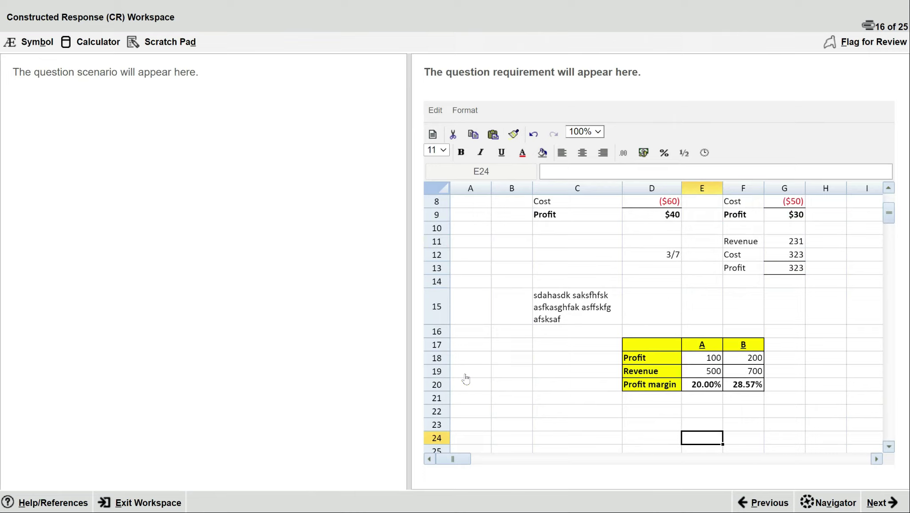
# Enter the sample numbers 1 in D23 and 2 in D24, below the profit margin table
pyautogui.press('Left')
pyautogui.press('Down')
pyautogui.press('Down')
pyautogui.press('Left')
pyautogui.press('Up')
pyautogui.press('Up')
pyautogui.press('Up')
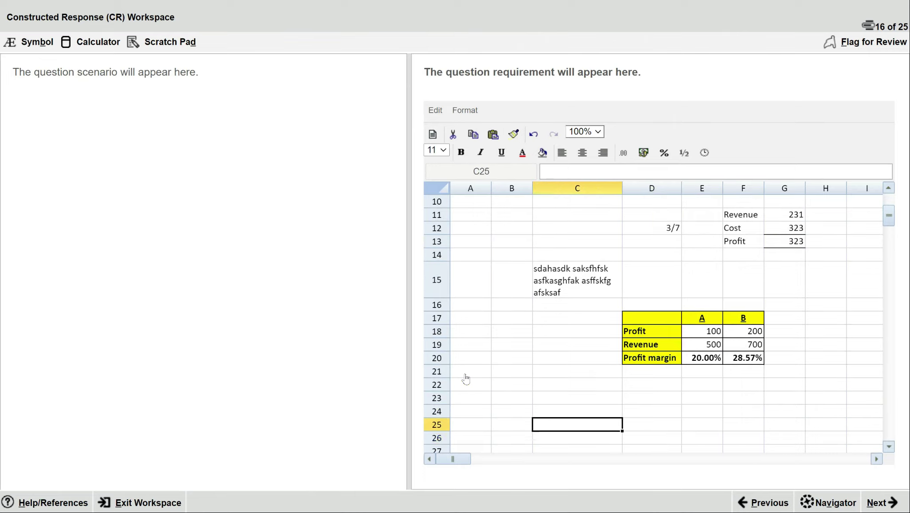
pyautogui.press('Right')
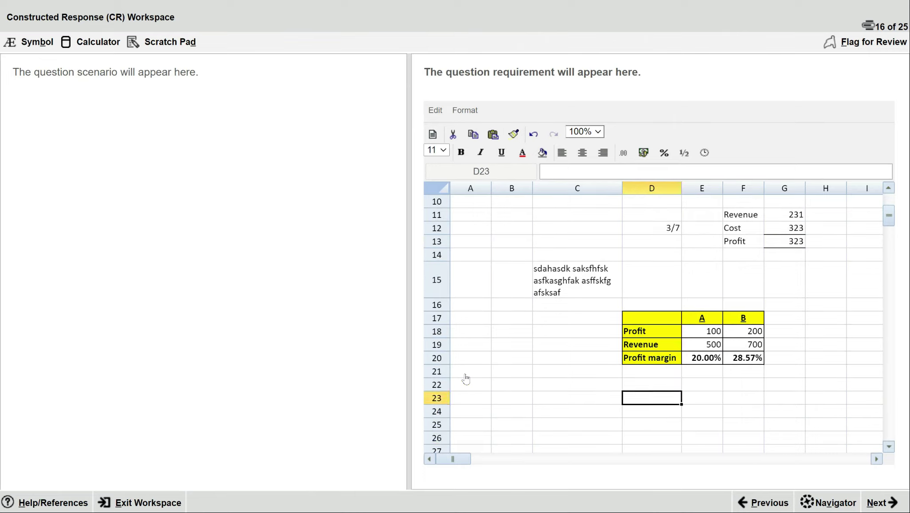
pyautogui.write('1')
pyautogui.press('Return')
pyautogui.write('2')
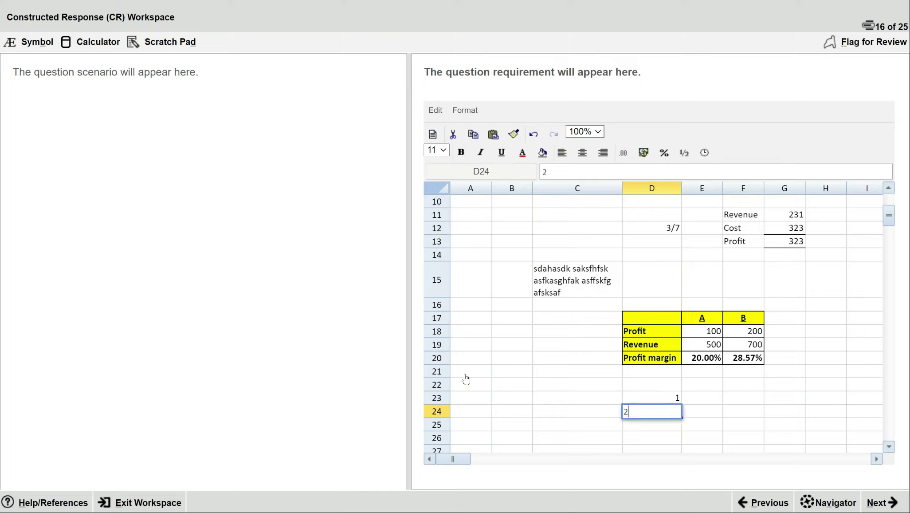
pyautogui.press('Return')
# Add the two sample numbers in D26 with a SUM formula over D23:D24
pyautogui.press('Return')
pyautogui.write('=sum(')
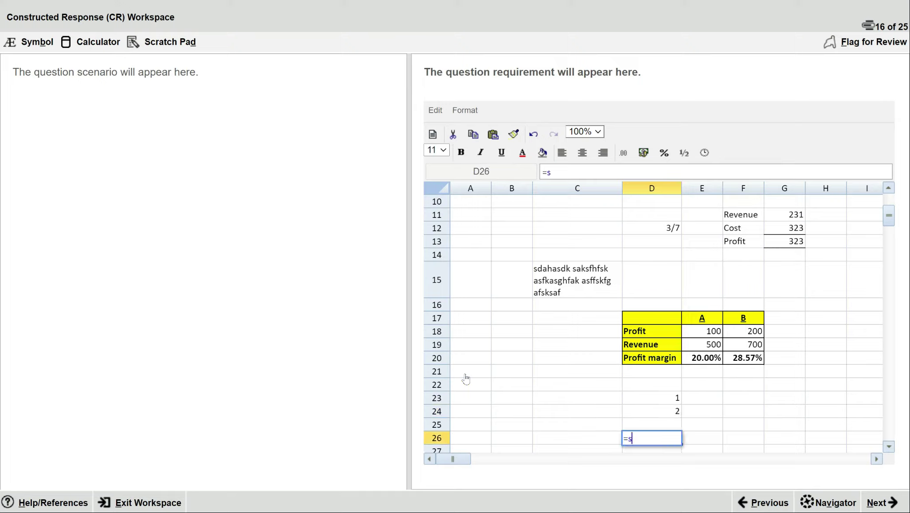
pyautogui.press('Up')
pyautogui.press('Up')
pyautogui.press('Up')
pyautogui.hotkey('shift', 'Down')
pyautogui.write(')')
pyautogui.press('Return')
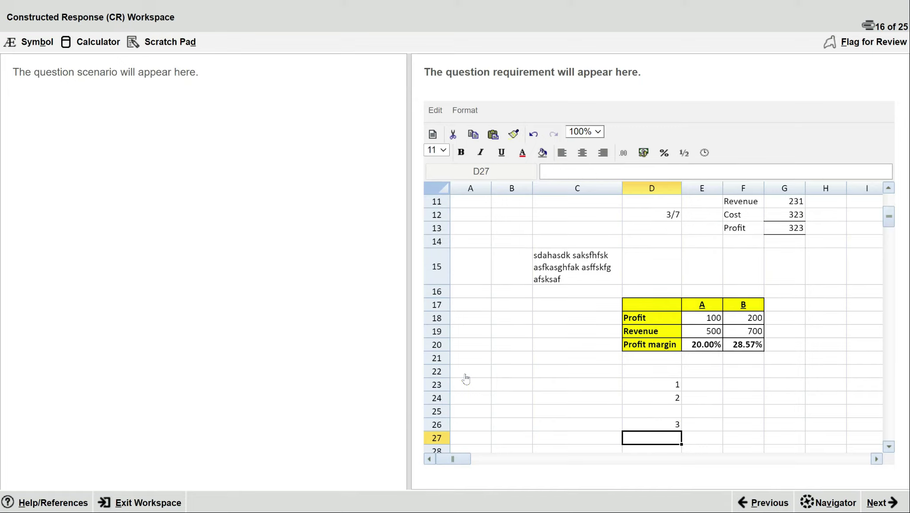
# Multiply the two sample numbers in D27 with the formula =PRODUCT(D23,D24)
pyautogui.write('=')
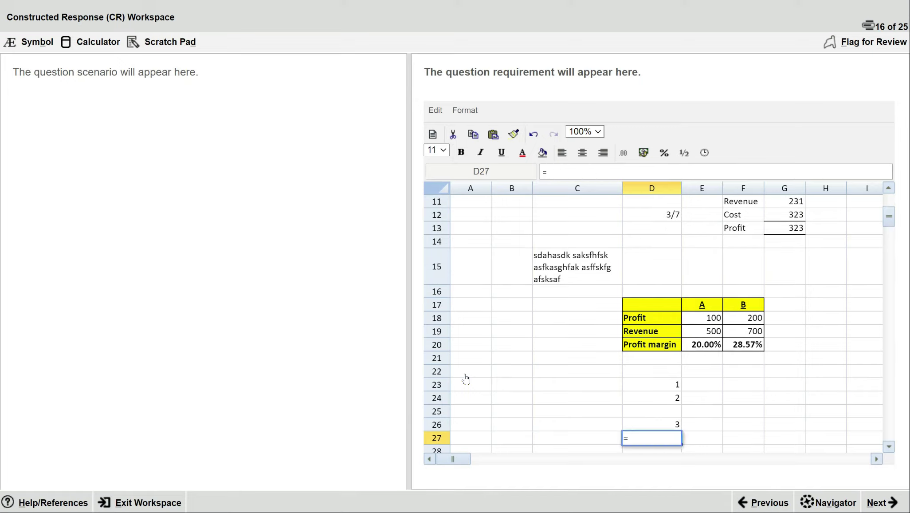
pyautogui.write('product(')
pyautogui.press('Up')
pyautogui.press('Up')
pyautogui.press('Up')
pyautogui.press('Up')
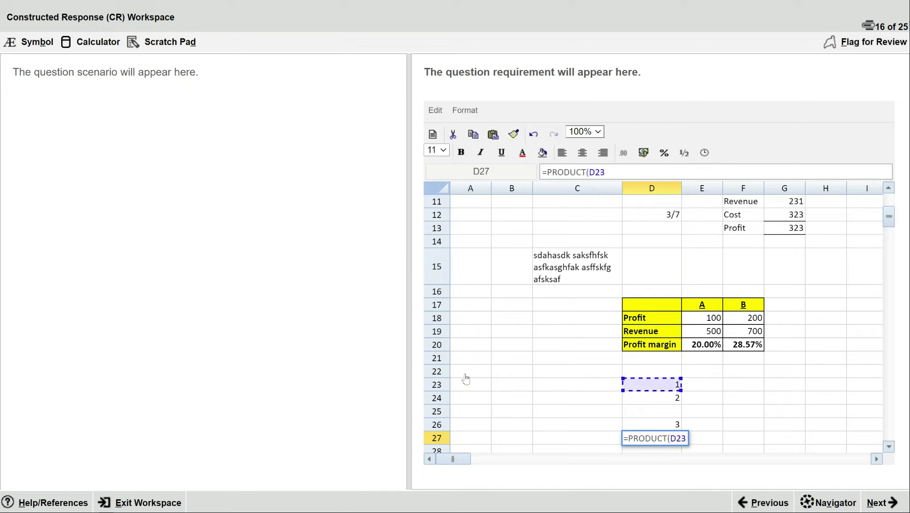
pyautogui.write(',')
pyautogui.press('Up')
pyautogui.press('Up')
pyautogui.press('Up')
pyautogui.write(')')
pyautogui.press('Return')
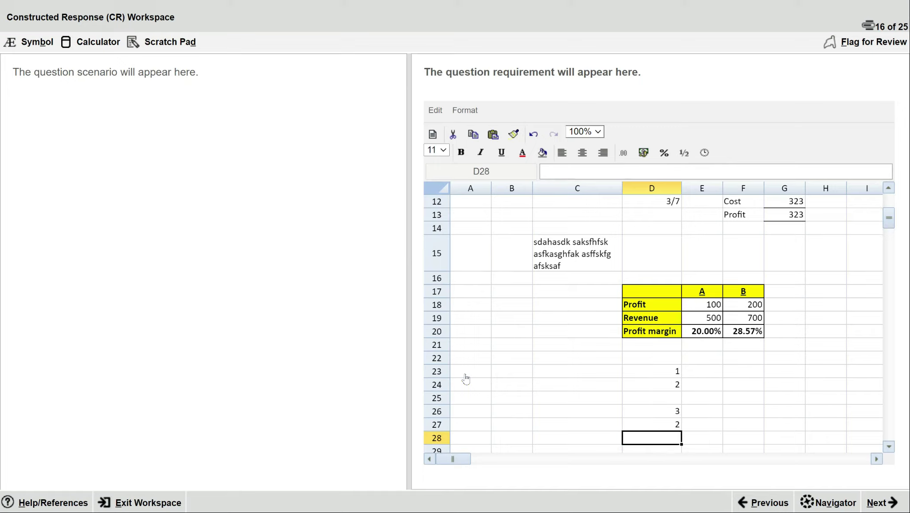
# Average the two sample numbers in D28 with an AVERAGE formula over D23:D24
pyautogui.press('Up')
pyautogui.press('Down')
pyautogui.press('Down')
pyautogui.press('Up')
pyautogui.write('=')
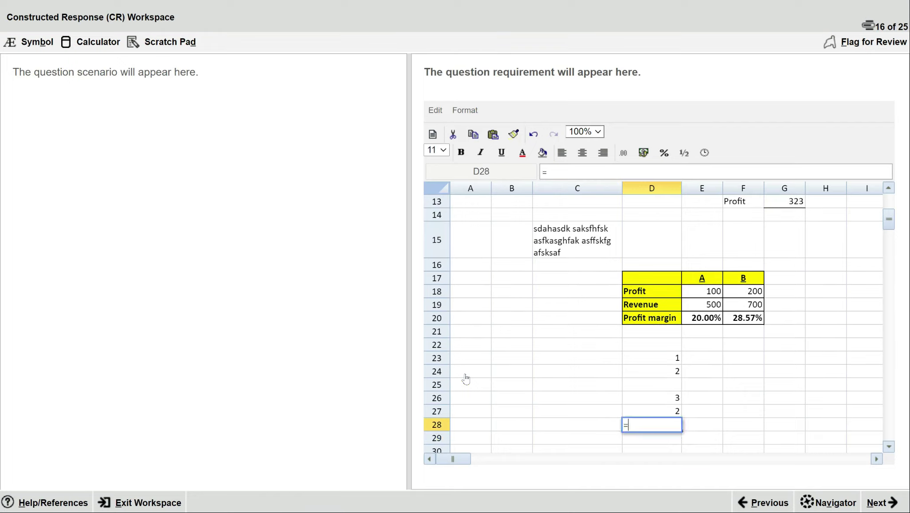
pyautogui.write('average(')
pyautogui.press('Up')
pyautogui.press('Up')
pyautogui.press('Up')
pyautogui.press('Up')
pyautogui.hotkey('shift', 'Up')
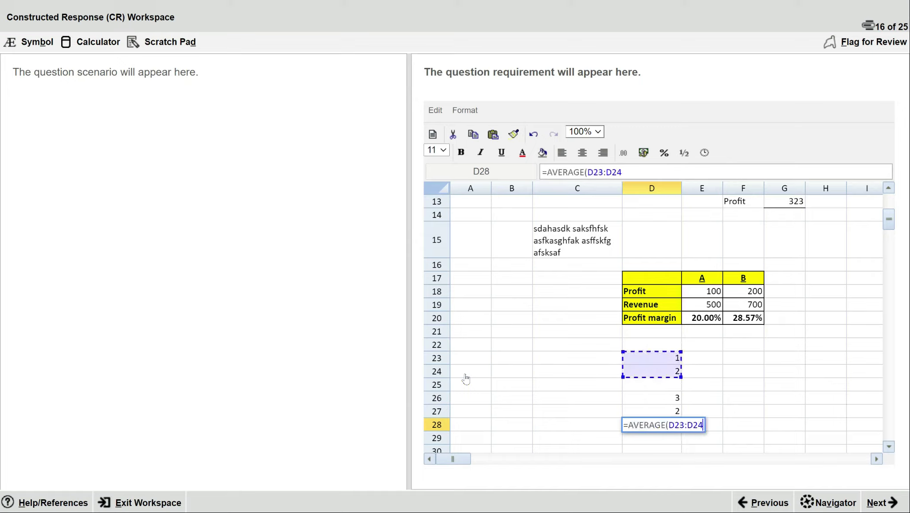
pyautogui.write(')')
pyautogui.press('Return')
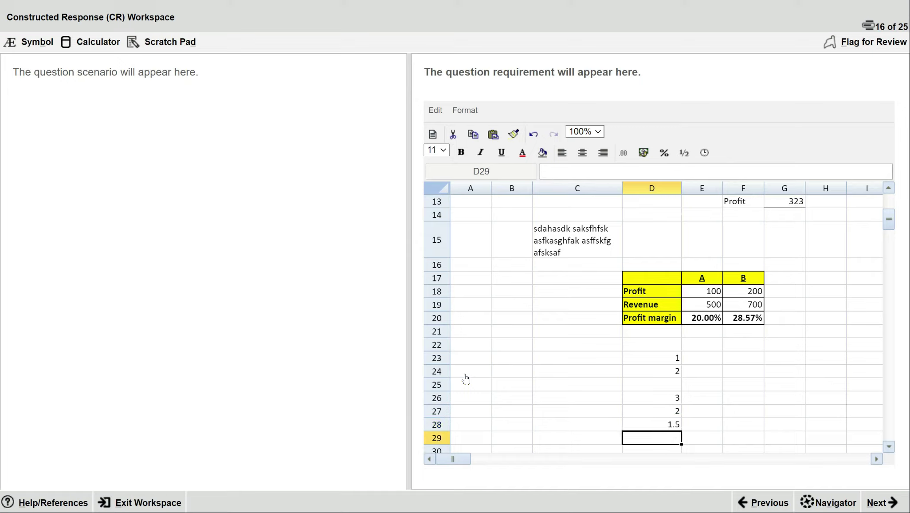
pyautogui.press('Down')
pyautogui.press('Up')
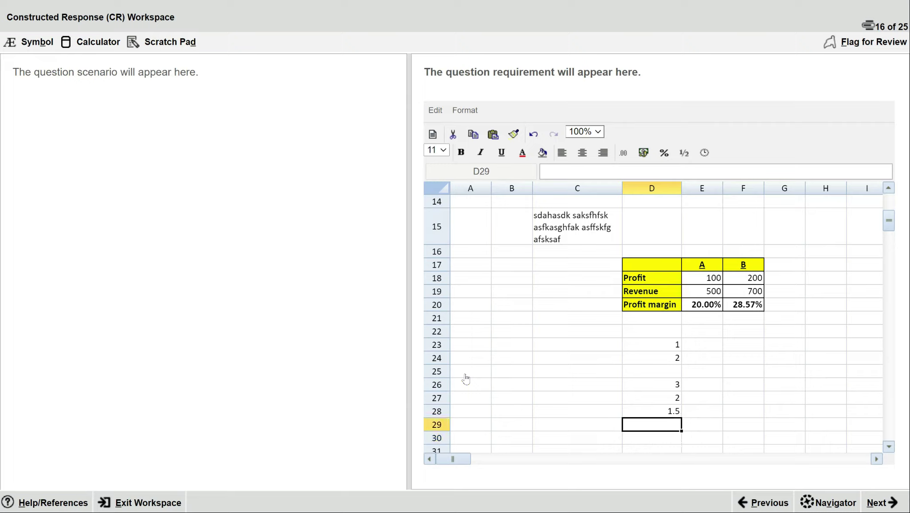
pyautogui.write('=npv')
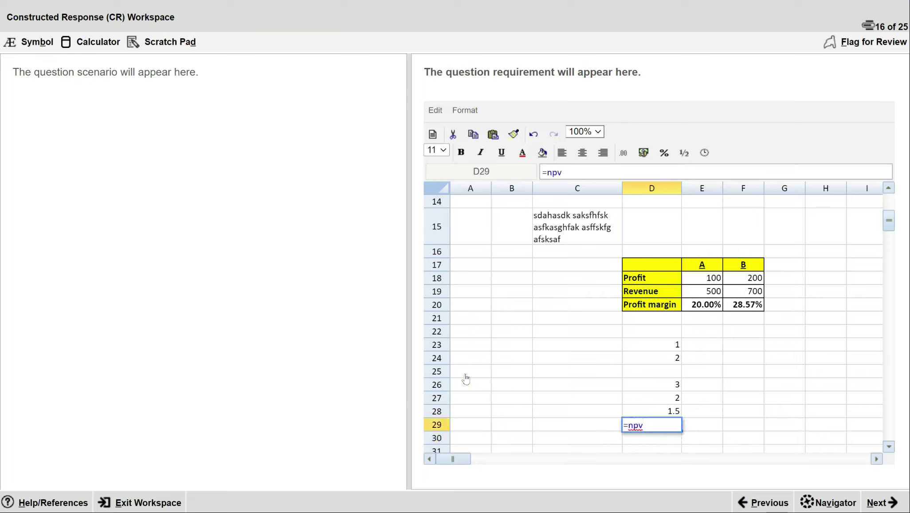
pyautogui.press('BackSpace')
pyautogui.press('BackSpace')
pyautogui.press('BackSpace')
pyautogui.write('ir')
pyautogui.press('BackSpace')
pyautogui.press('BackSpace')
pyautogui.press('BackSpace')
pyautogui.press('Return')
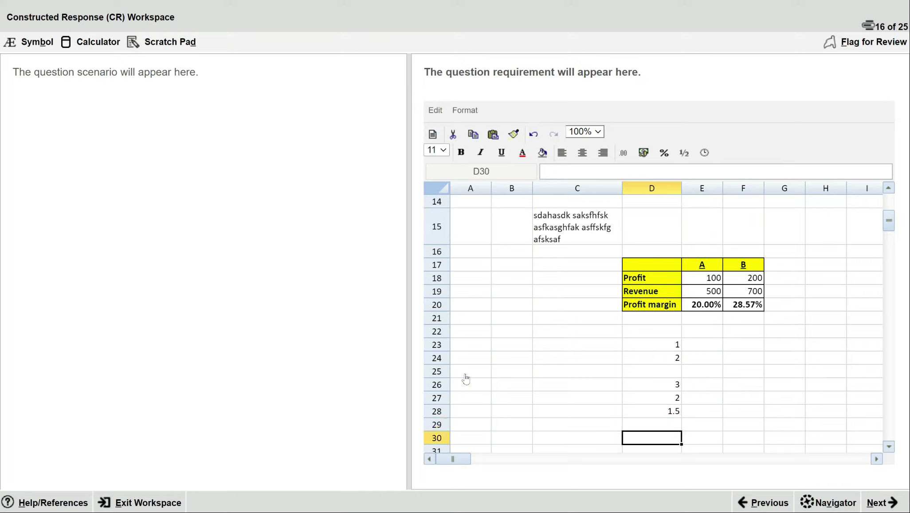
# Look back over the sample content from the formula results in column D up to the first row of the sheet
pyautogui.press('Up')
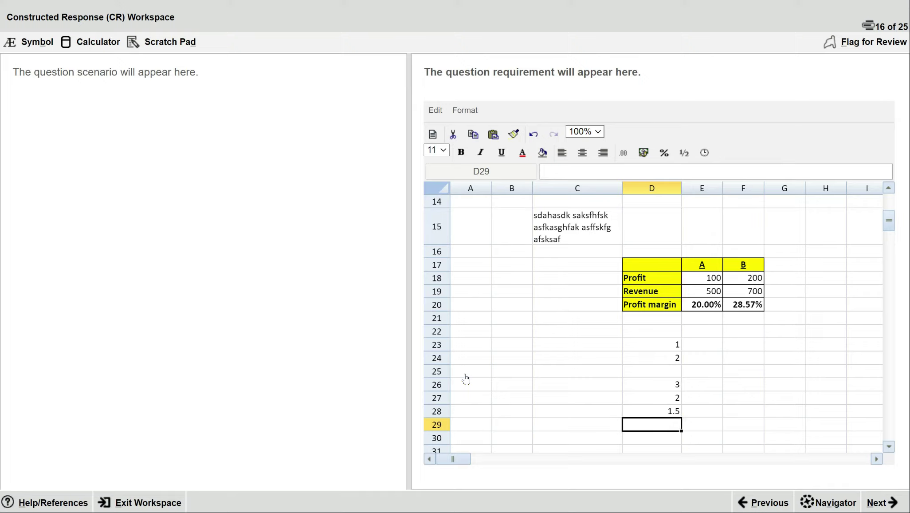
pyautogui.press('pageup')
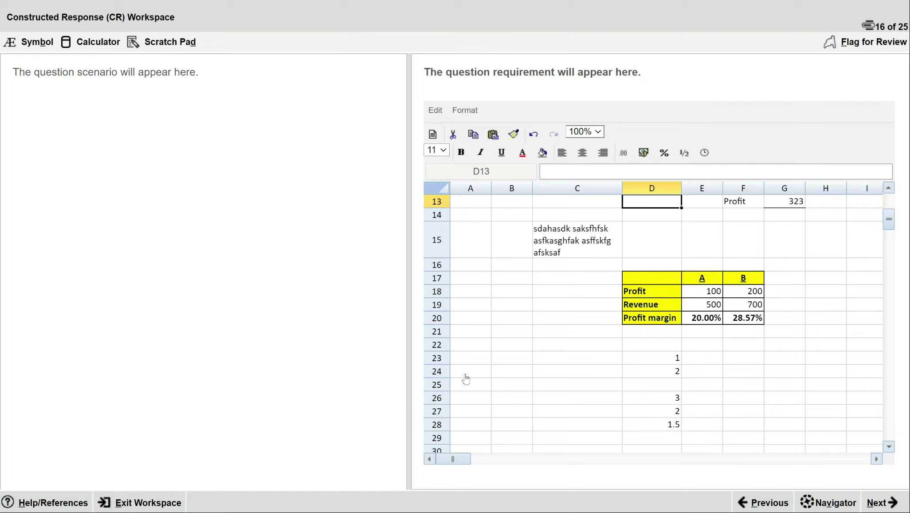
pyautogui.press('Up')
pyautogui.press('Up')
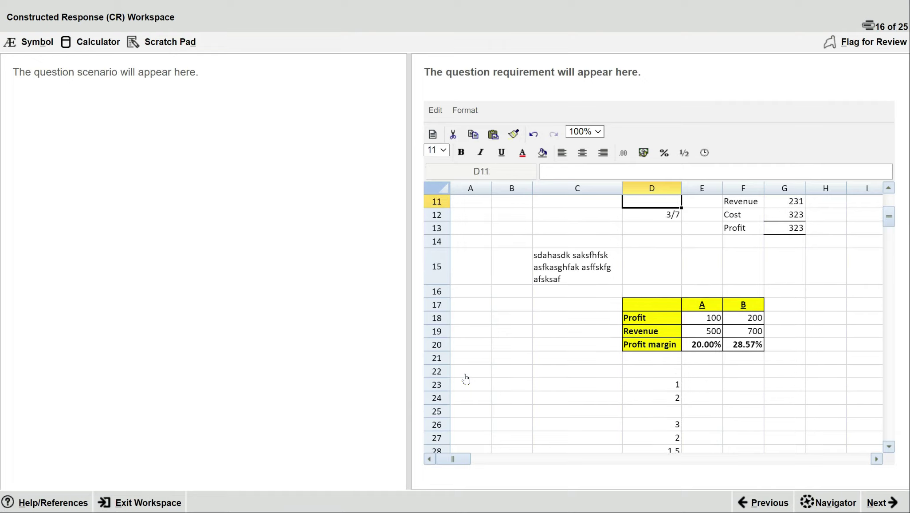
pyautogui.press('Up')
pyautogui.press('Up')
pyautogui.press('Up')
pyautogui.press('Up')
pyautogui.press('Up')
pyautogui.press('Up')
pyautogui.press('Up')
pyautogui.press('Up')
pyautogui.press('Up')
pyautogui.press('Up')
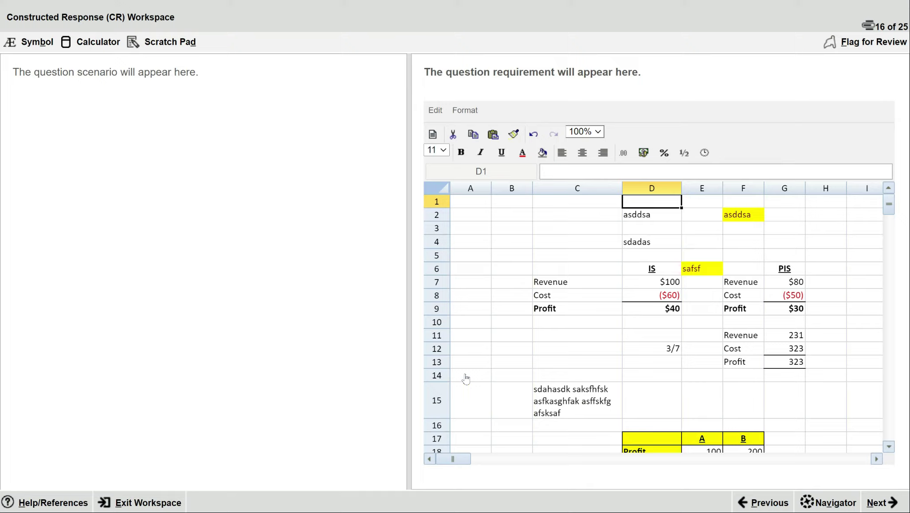
# Review the sheet along column C, from the IS and PIS figures down to the profit margin table
pyautogui.press('Down')
pyautogui.press('Left')
pyautogui.press('Down')
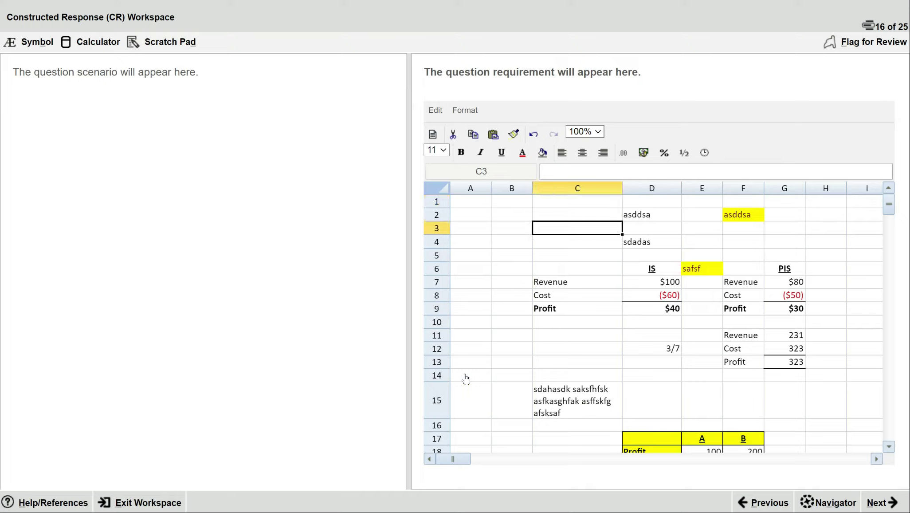
pyautogui.press('Down')
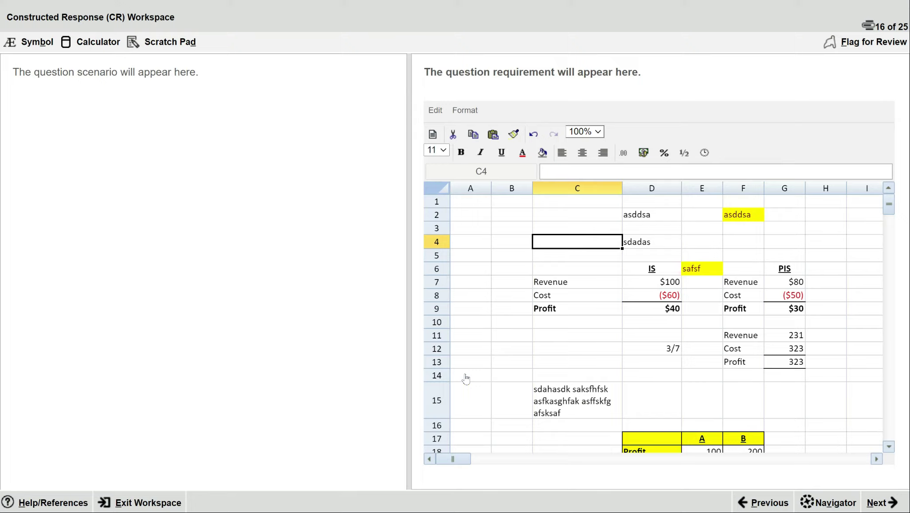
pyautogui.press('Down')
pyautogui.press('Down')
pyautogui.press('Down')
pyautogui.press('Down')
pyautogui.press('Down')
pyautogui.press('Down')
pyautogui.press('Down')
pyautogui.press('Down')
pyautogui.press('Down')
pyautogui.press('Down')
pyautogui.press('Down')
pyautogui.press('Down')
pyautogui.press('Down')
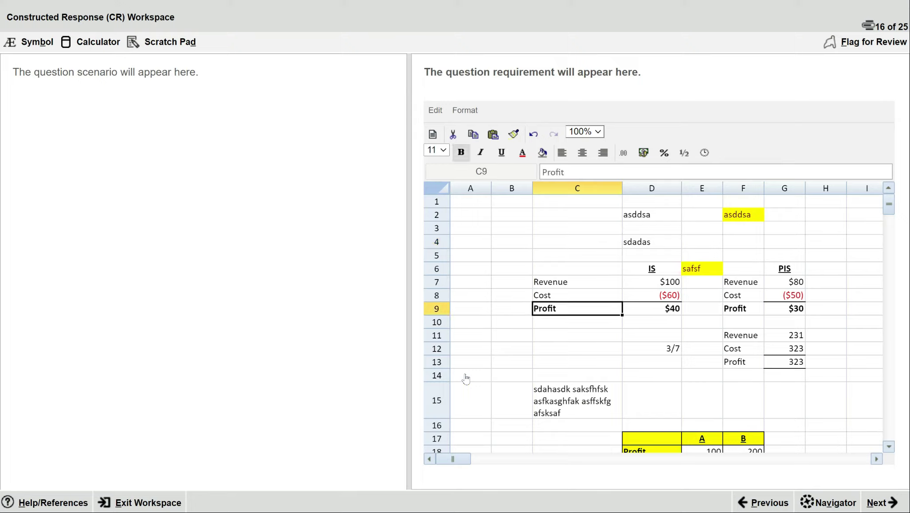
pyautogui.press('Down')
pyautogui.press('Down')
pyautogui.press('Down')
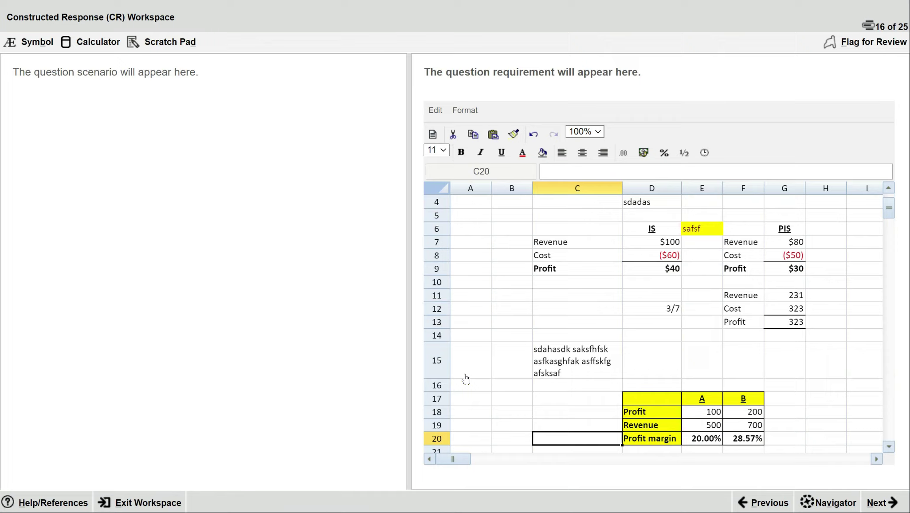